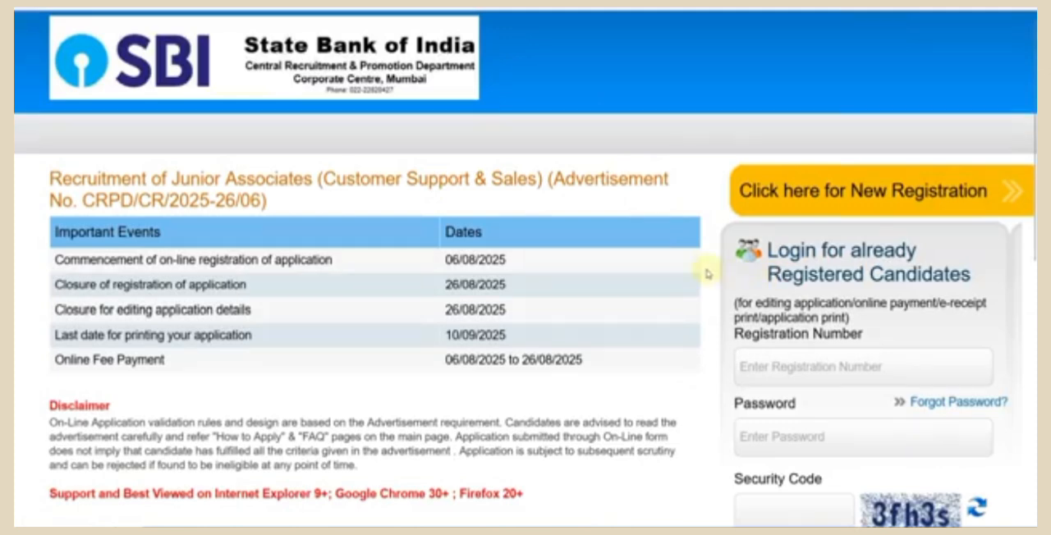
- Start a new candidate registration for the Junior Associates recruitment
{"action": "scroll", "coordinate": [708, 274], "scroll_direction": "down", "scroll_amount": 2}
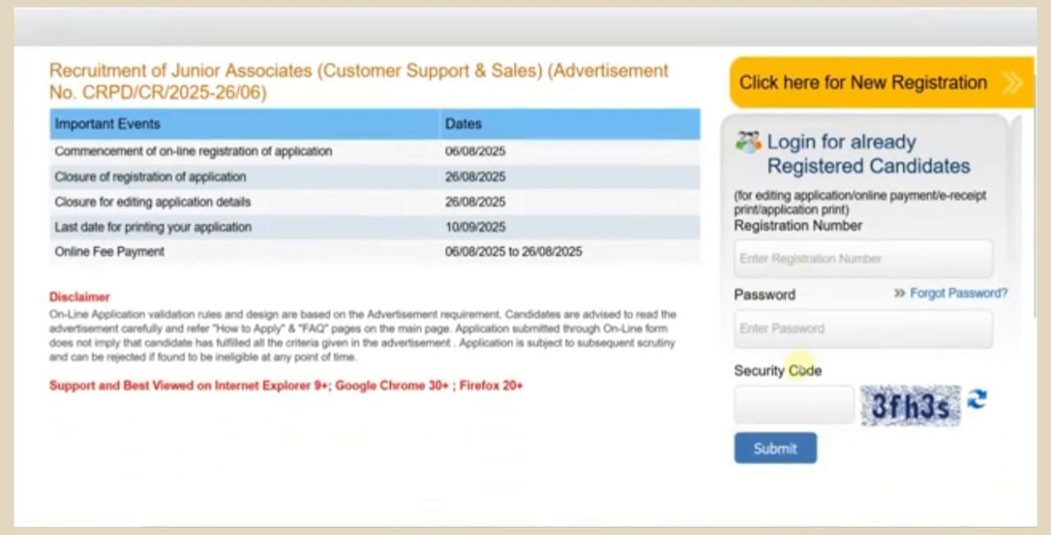
{"action": "scroll", "coordinate": [797, 361], "scroll_direction": "up", "scroll_amount": 2}
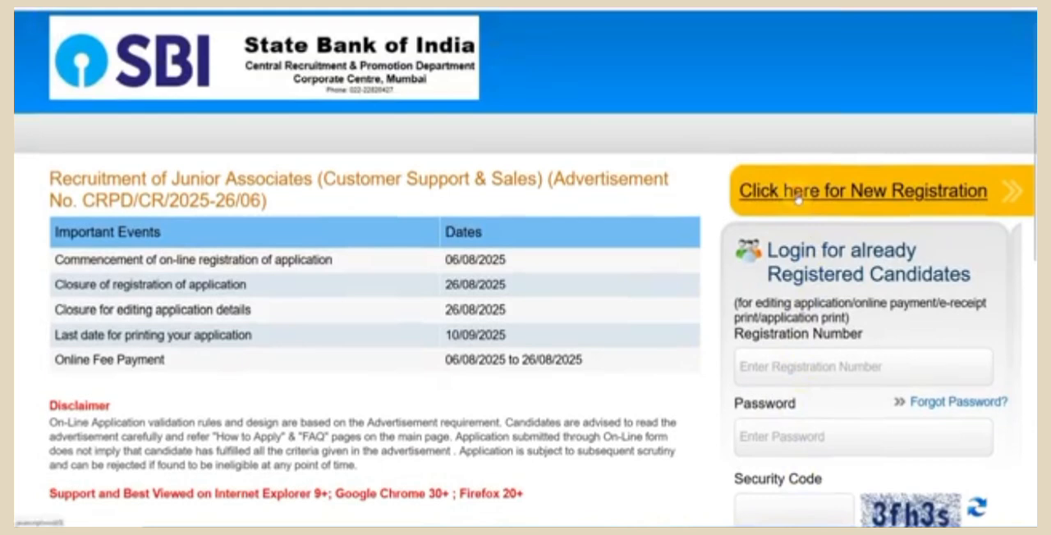
{"action": "left_click", "coordinate": [796, 197]}
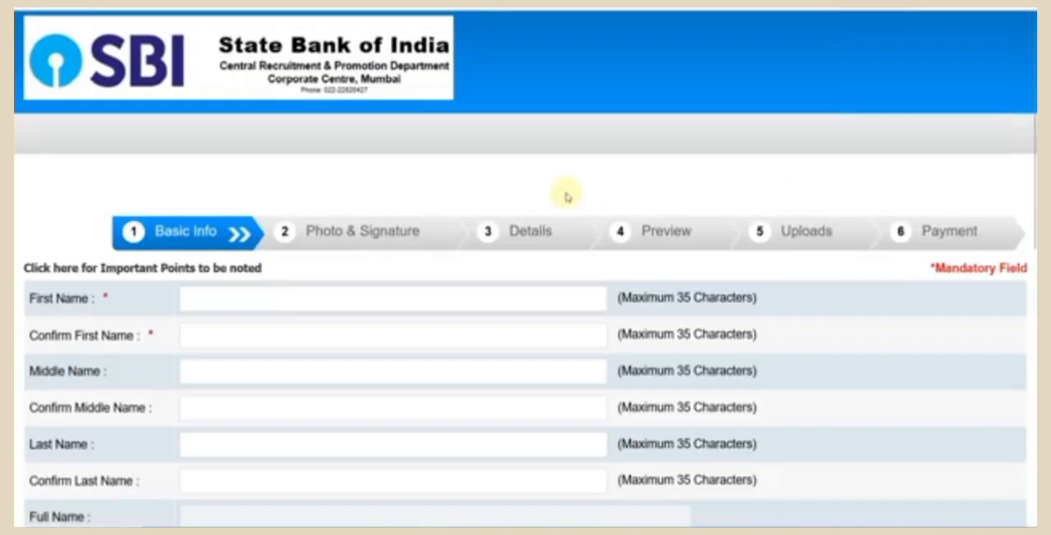
- Go through the Basic Info form and set the Email ID domain to gmail.com
{"action": "scroll", "coordinate": [534, 191], "scroll_direction": "down", "scroll_amount": 2}
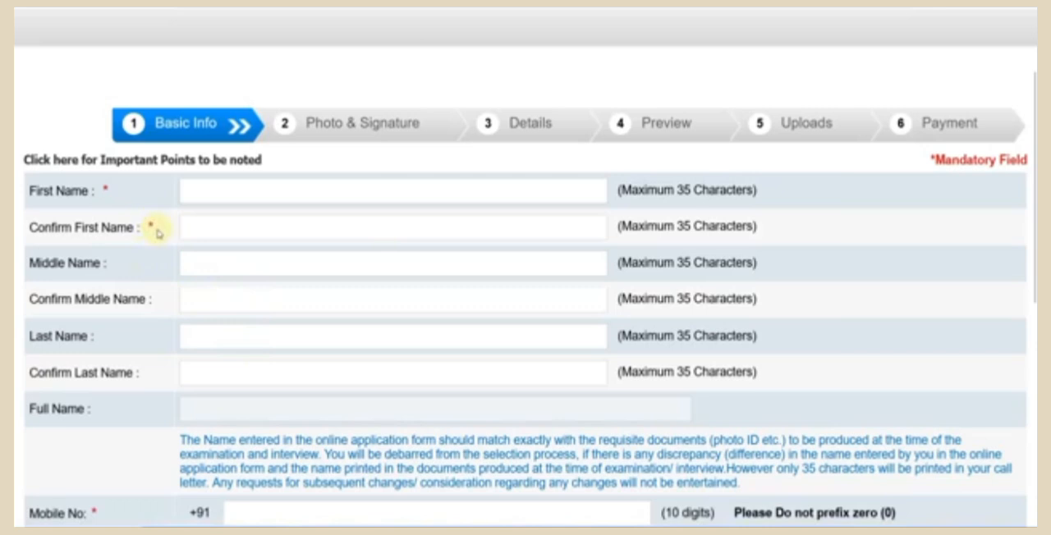
{"action": "scroll", "coordinate": [296, 309], "scroll_direction": "down", "scroll_amount": 4}
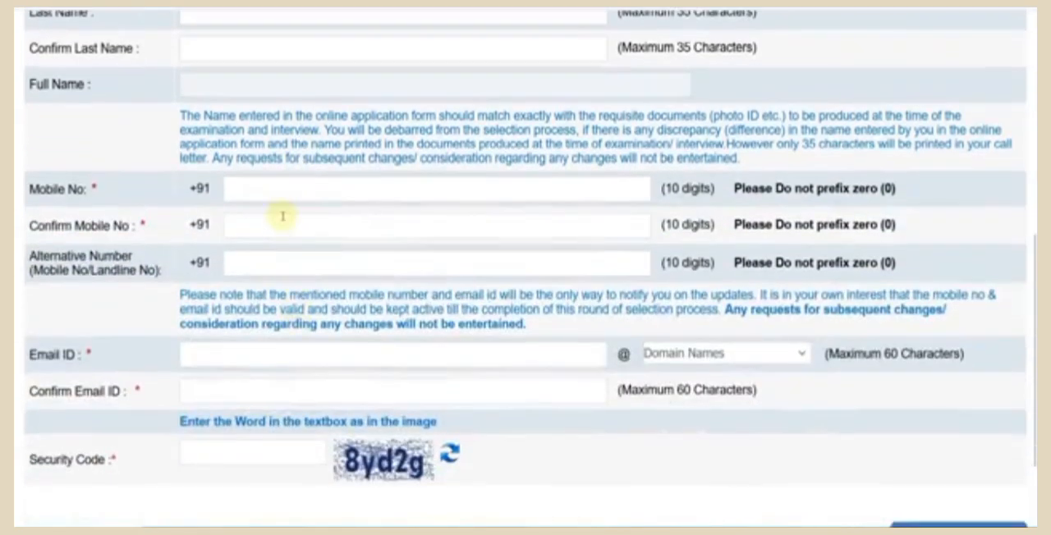
{"action": "scroll", "coordinate": [301, 228], "scroll_direction": "down", "scroll_amount": 2}
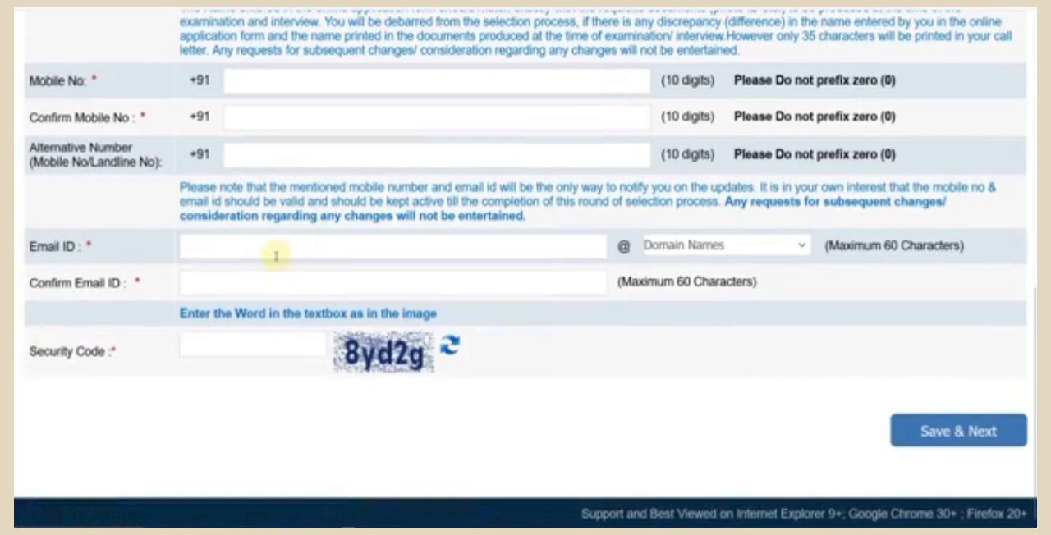
{"action": "left_click", "coordinate": [713, 250]}
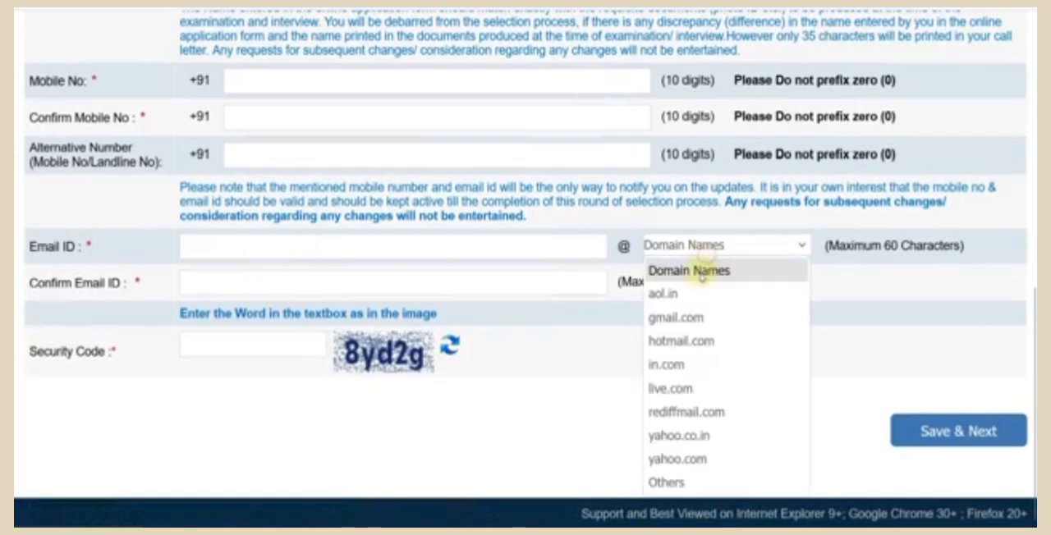
{"action": "left_click", "coordinate": [696, 318]}
{"action": "left_click", "coordinate": [246, 291]}
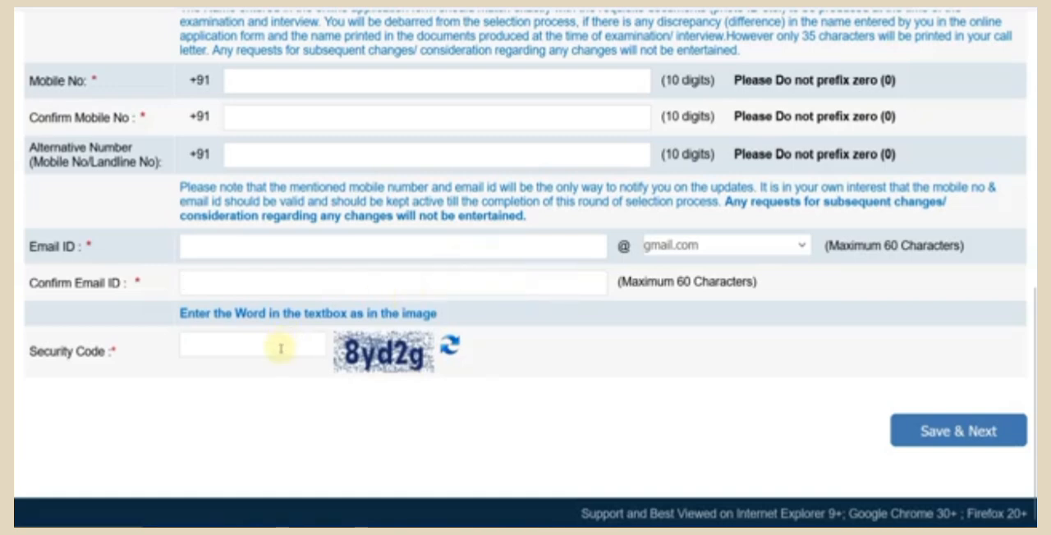
{"action": "scroll", "coordinate": [462, 352], "scroll_direction": "up", "scroll_amount": 4}
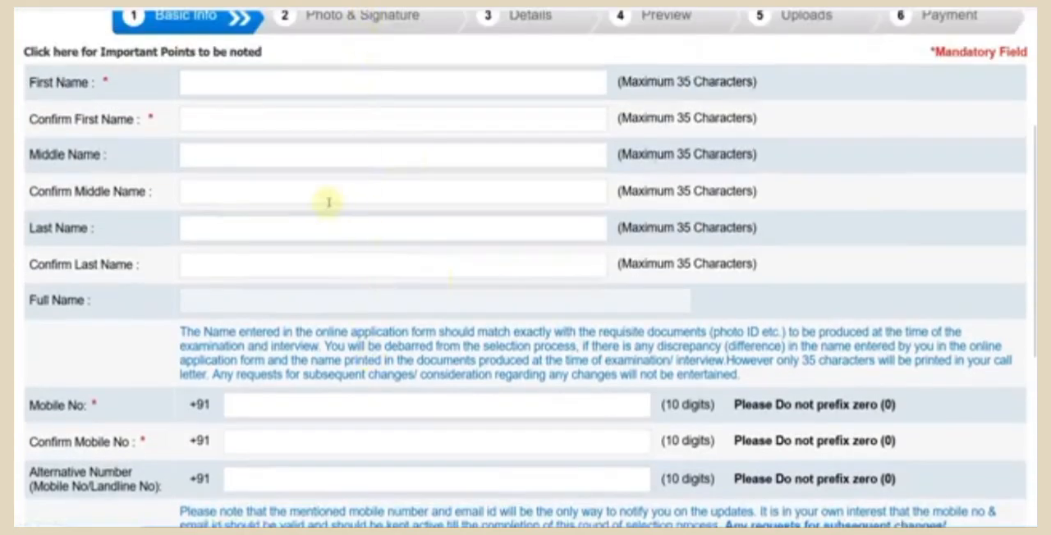
- Open the guidelines for scanning the photograph and signature and read the photo size, capture and upload requirements
{"action": "scroll", "coordinate": [320, 347], "scroll_direction": "down", "scroll_amount": 4}
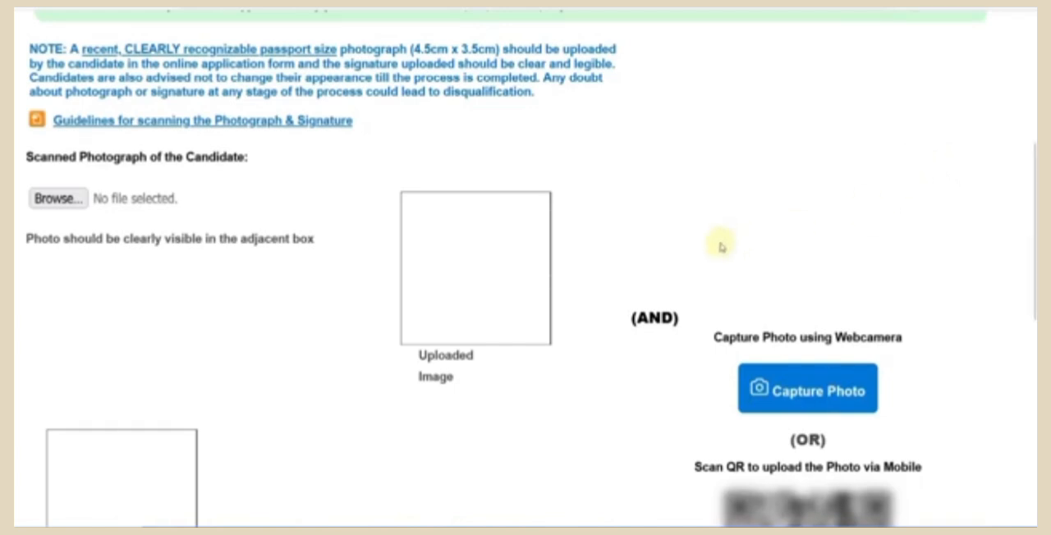
{"action": "left_click", "coordinate": [265, 121]}
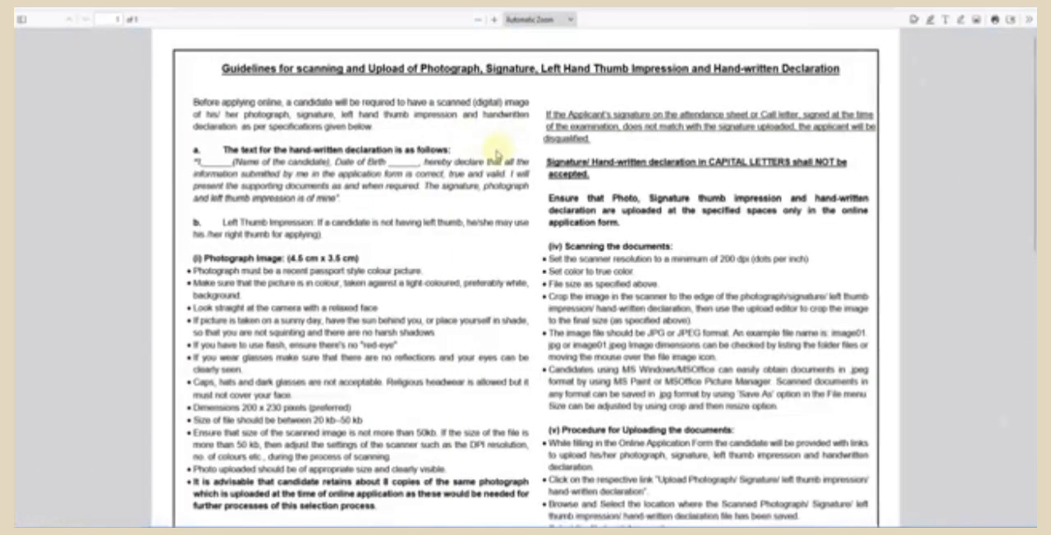
{"action": "scroll", "coordinate": [399, 270], "scroll_direction": "down", "scroll_amount": 1}
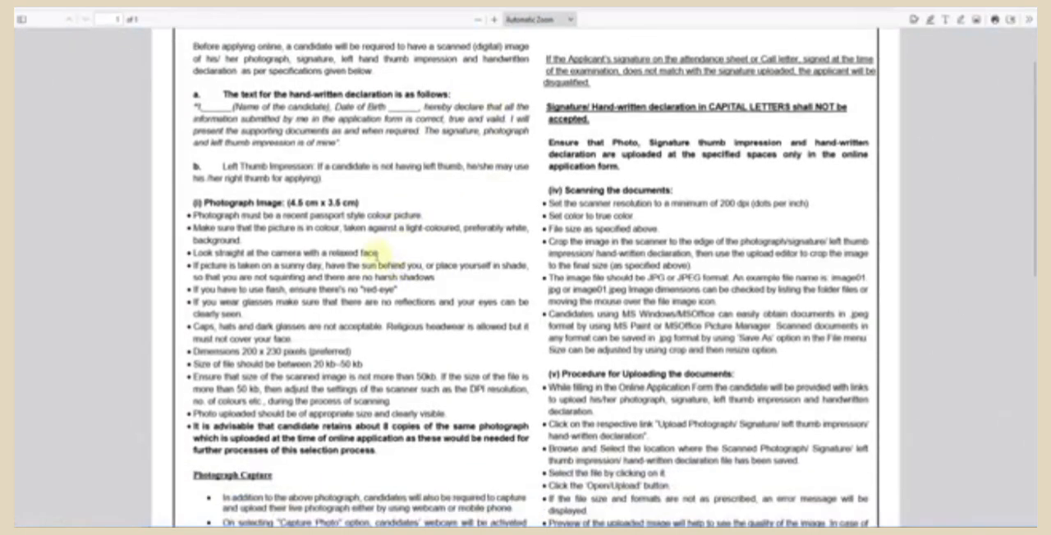
{"action": "scroll", "coordinate": [376, 252], "scroll_direction": "down", "scroll_amount": 1}
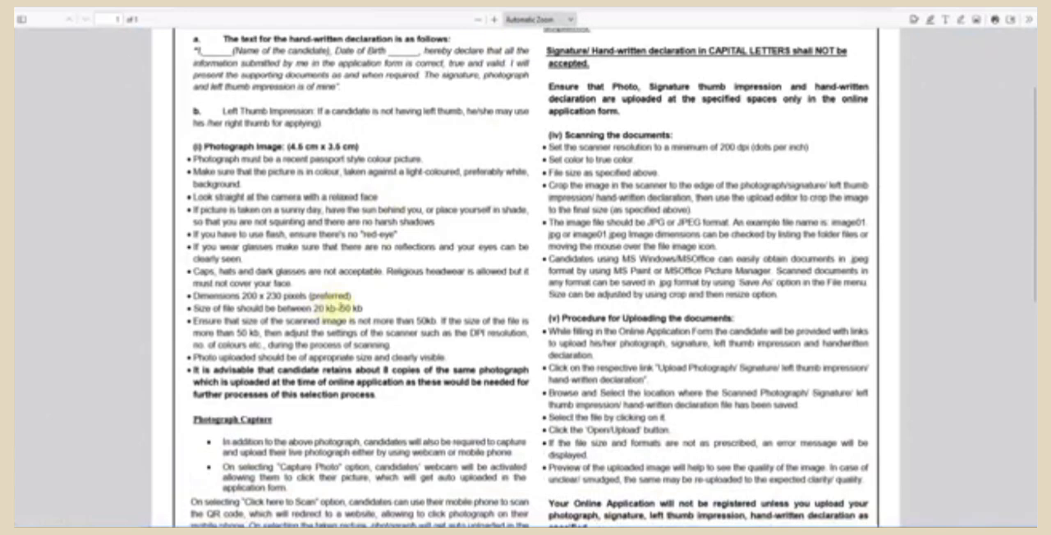
{"action": "scroll", "coordinate": [337, 306], "scroll_direction": "down", "scroll_amount": 3}
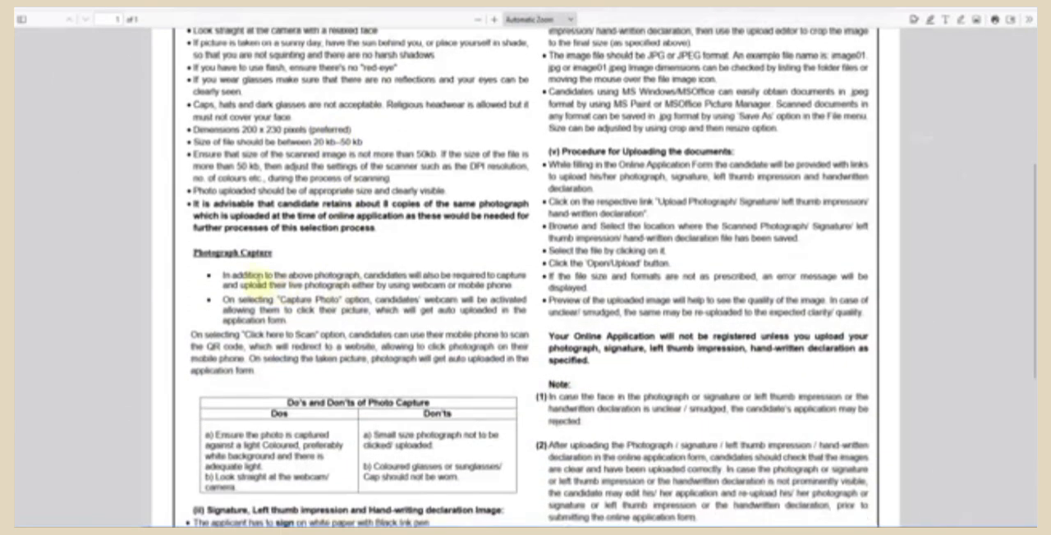
{"action": "scroll", "coordinate": [292, 282], "scroll_direction": "down", "scroll_amount": 1}
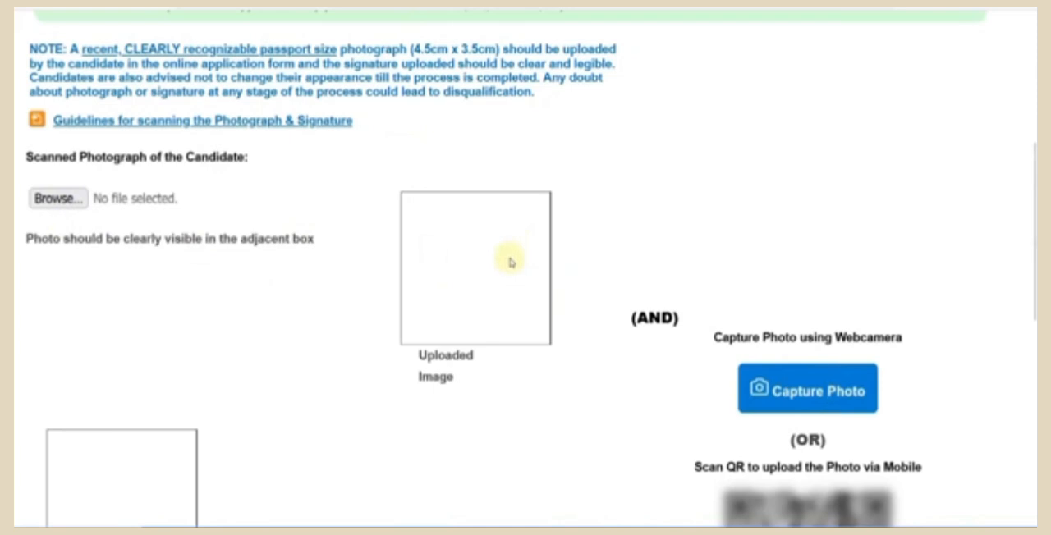
- Try to capture the candidate's photo with the webcam
{"action": "scroll", "coordinate": [512, 263], "scroll_direction": "down", "scroll_amount": 3}
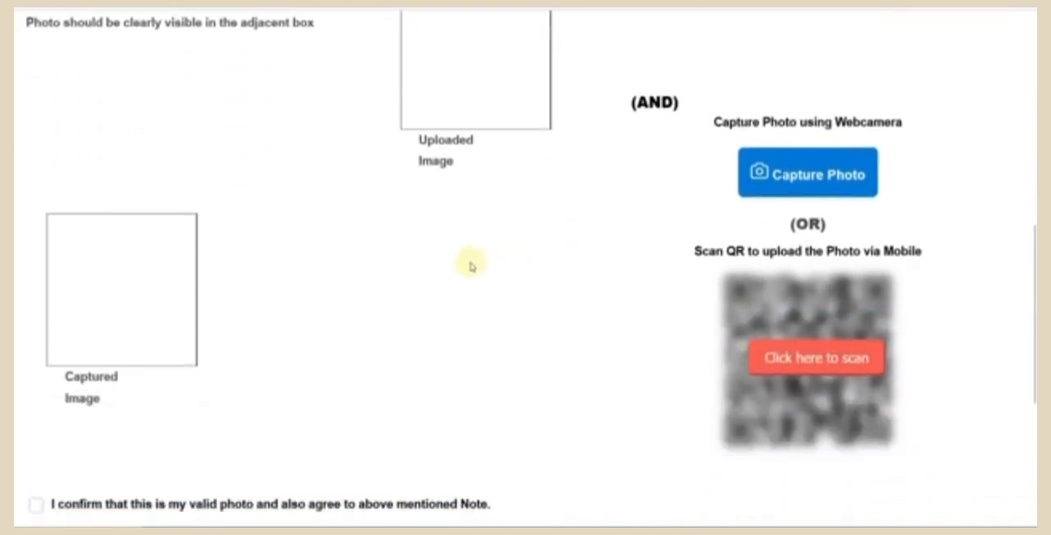
{"action": "left_click", "coordinate": [828, 186]}
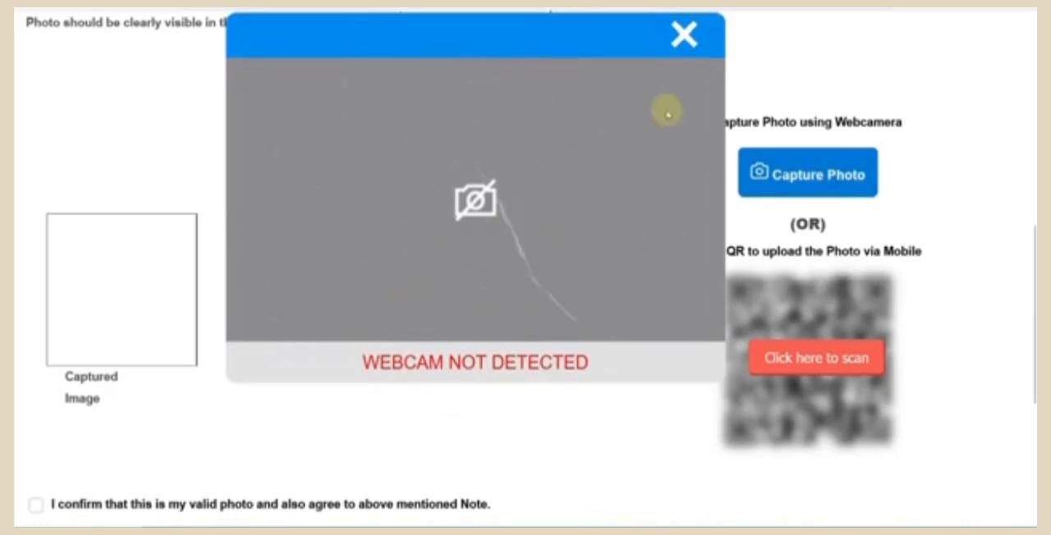
{"action": "left_click", "coordinate": [688, 36]}
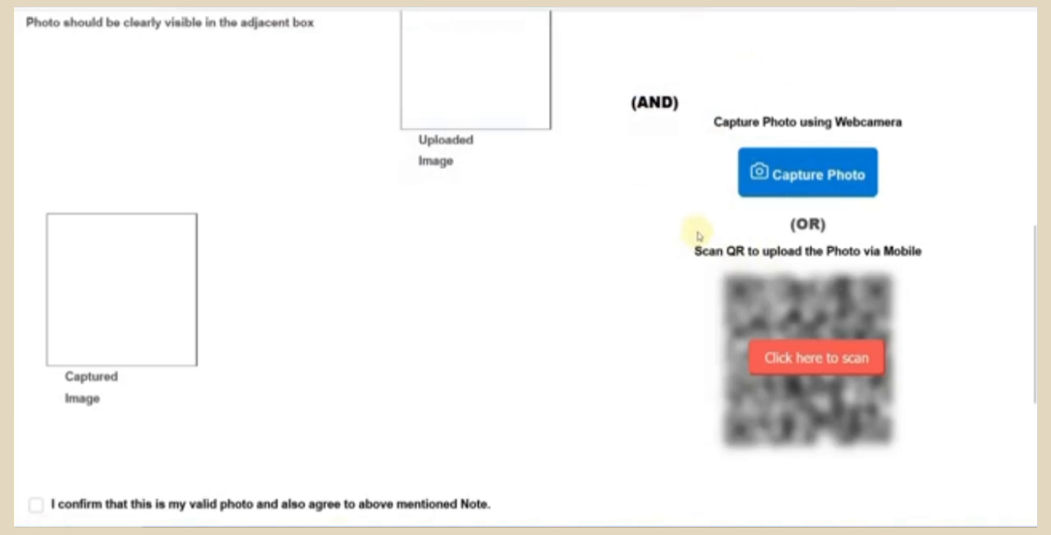
- Reveal the QR code for uploading the candidate's photo via mobile
{"action": "scroll", "coordinate": [709, 238], "scroll_direction": "down", "scroll_amount": 2}
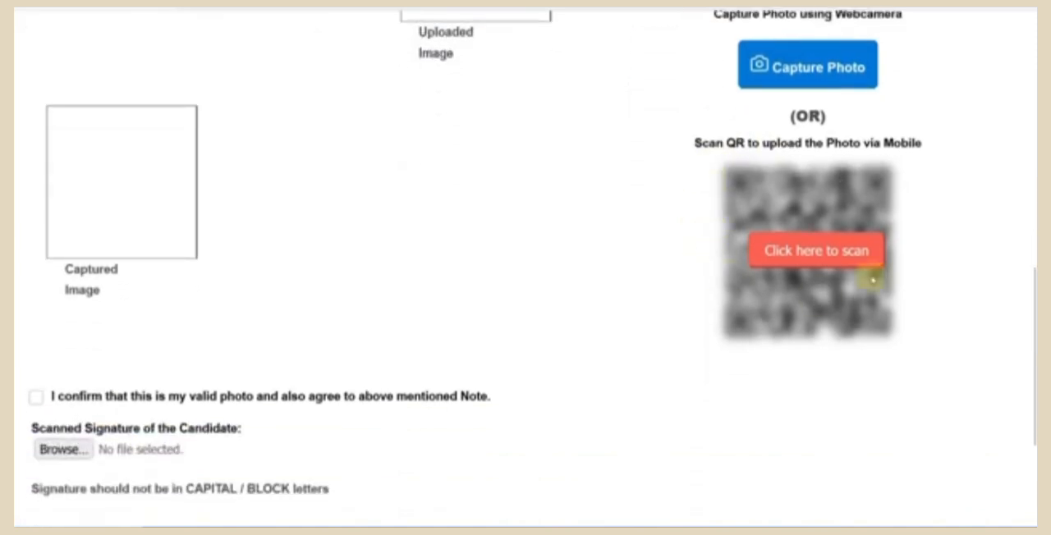
{"action": "left_click", "coordinate": [812, 255]}
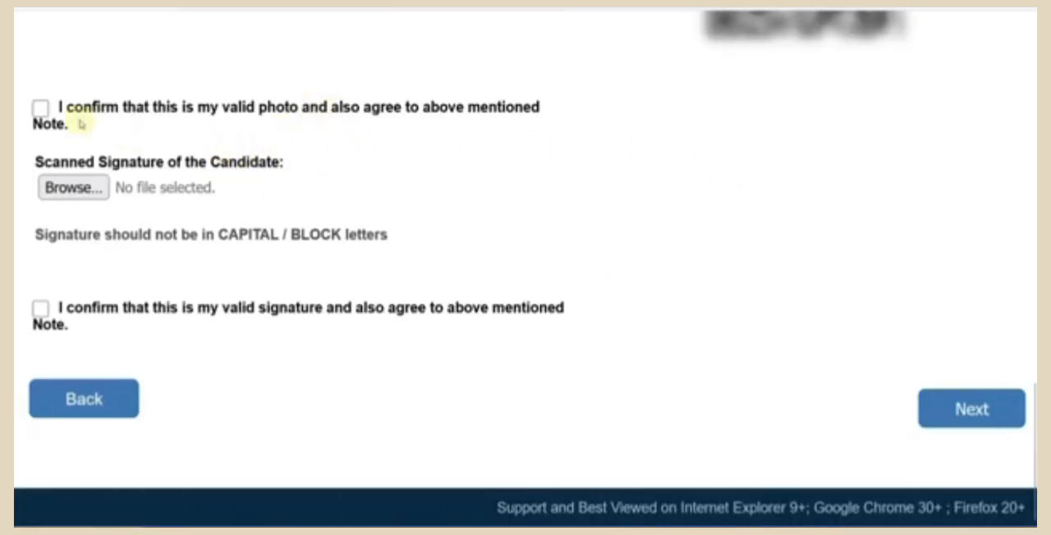
- Confirm the photo as valid, upload and confirm the candidate's scanned signature, and continue to the Details section
{"action": "left_click", "coordinate": [41, 108]}
{"action": "left_click", "coordinate": [99, 187]}
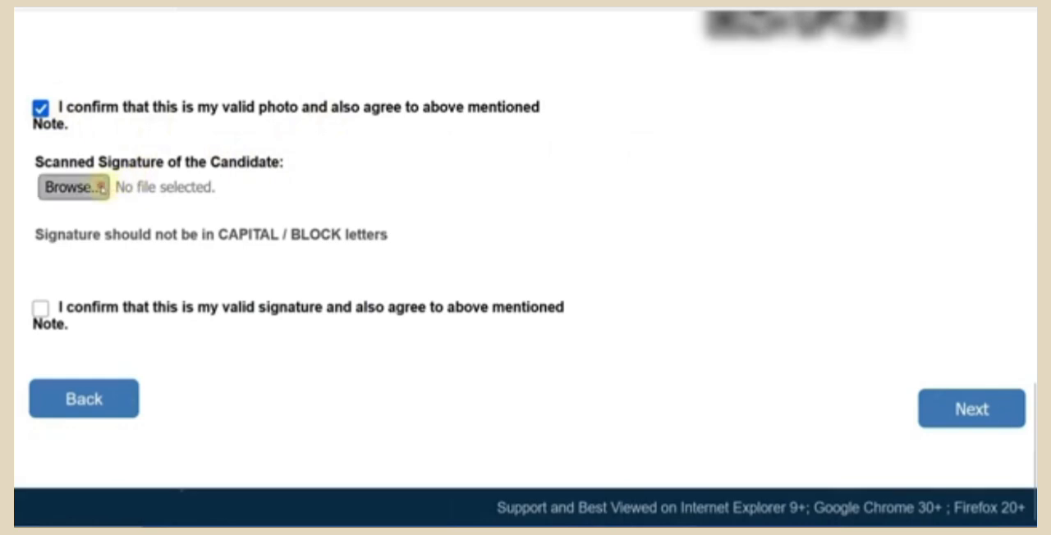
{"action": "double_click", "coordinate": [376, 85]}
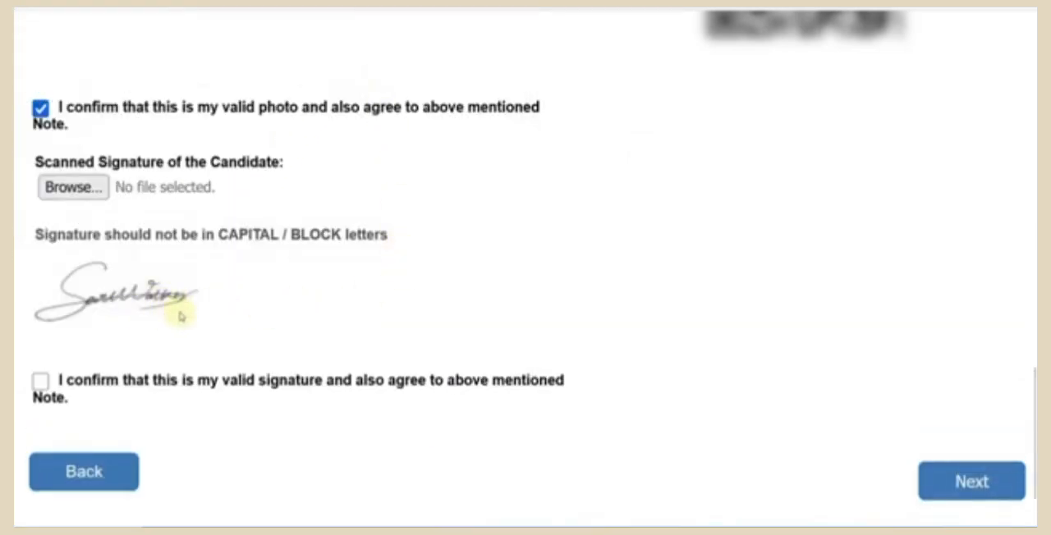
{"action": "left_click", "coordinate": [41, 381]}
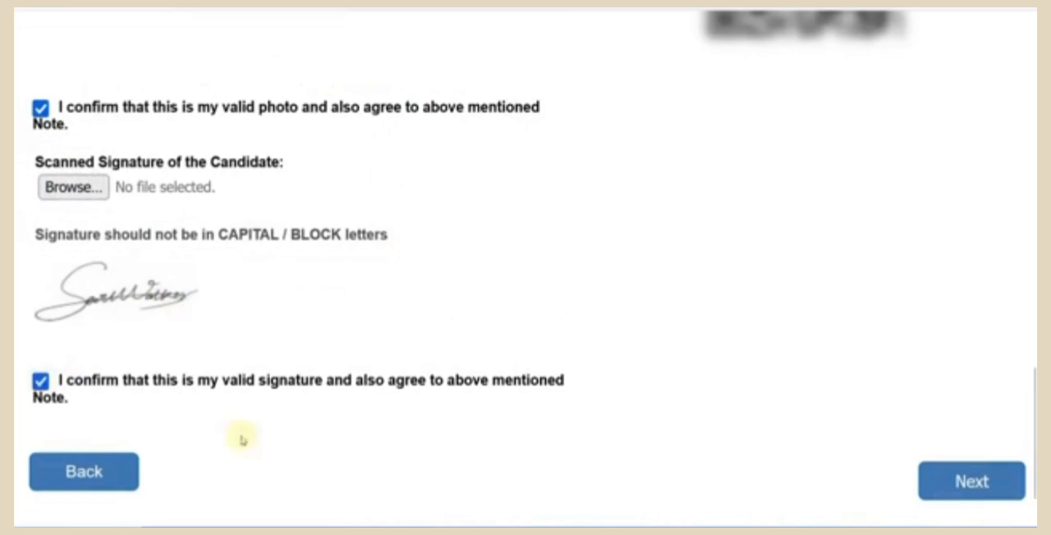
{"action": "left_click", "coordinate": [1003, 478]}
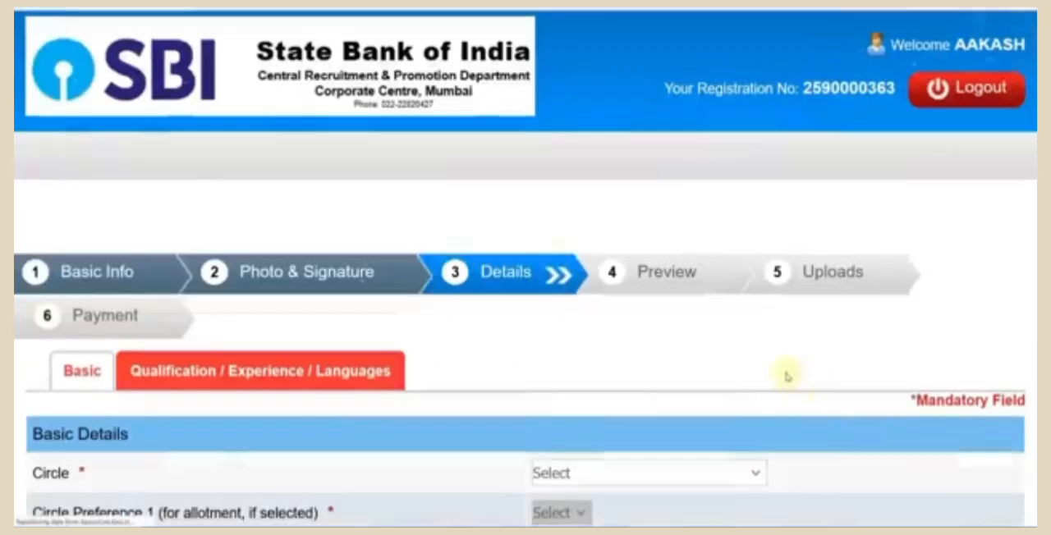
- Enlarge the Details page and set the Circle in Basic Details to JAIPUR
{"action": "left_click", "coordinate": [864, 4]}
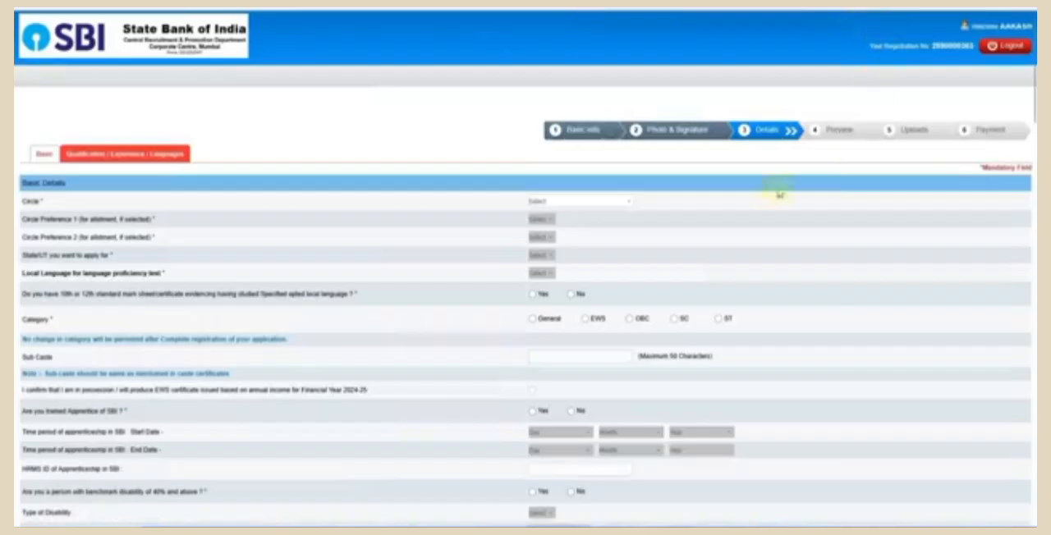
{"action": "key", "text": "ctrl+plus"}
{"action": "key", "text": "ctrl+plus"}
{"action": "key", "text": "ctrl+plus"}
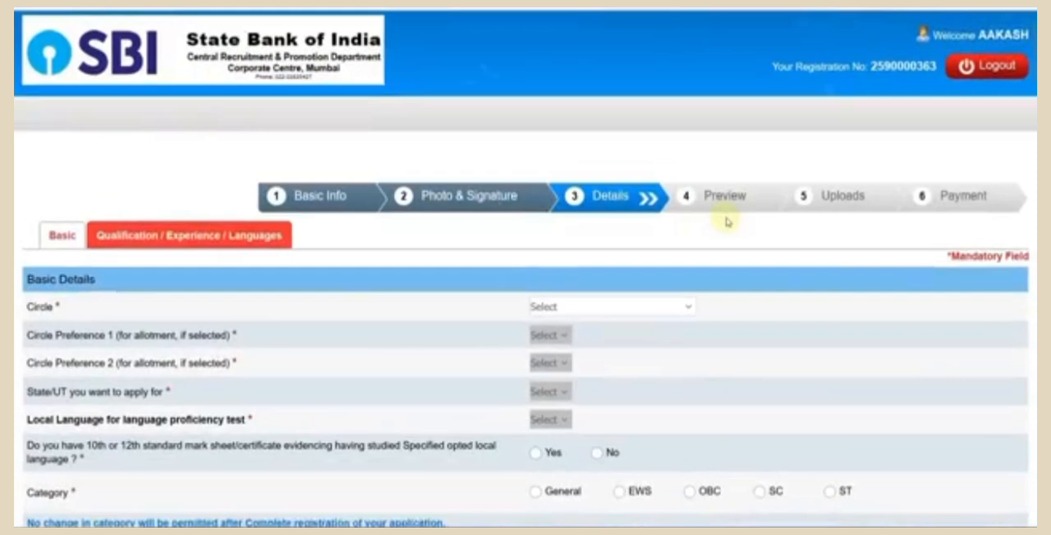
{"action": "scroll", "coordinate": [770, 227], "scroll_direction": "down", "scroll_amount": 4}
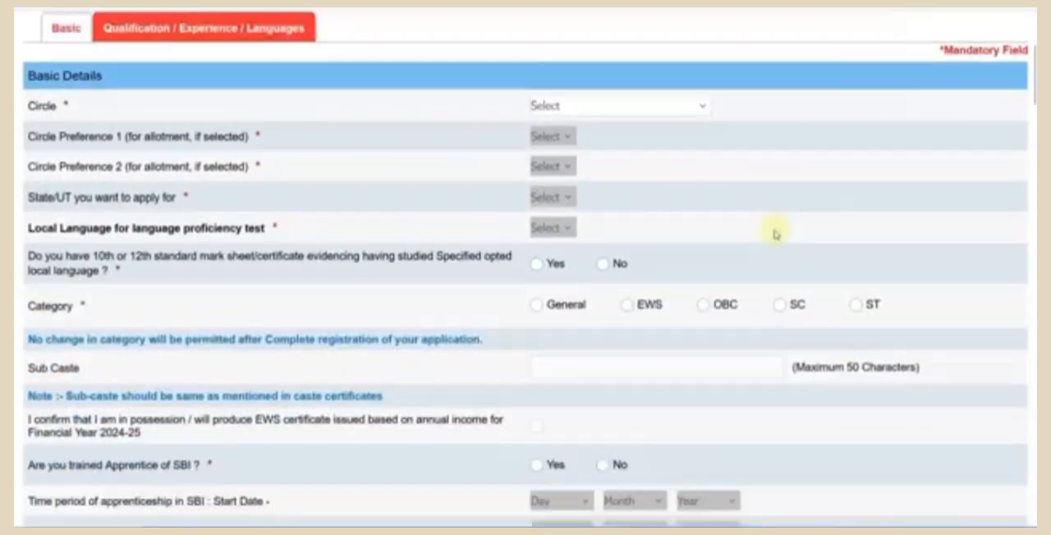
{"action": "scroll", "coordinate": [775, 230], "scroll_direction": "down", "scroll_amount": 1}
{"action": "scroll", "coordinate": [774, 227], "scroll_direction": "up", "scroll_amount": 2}
{"action": "left_click", "coordinate": [620, 138]}
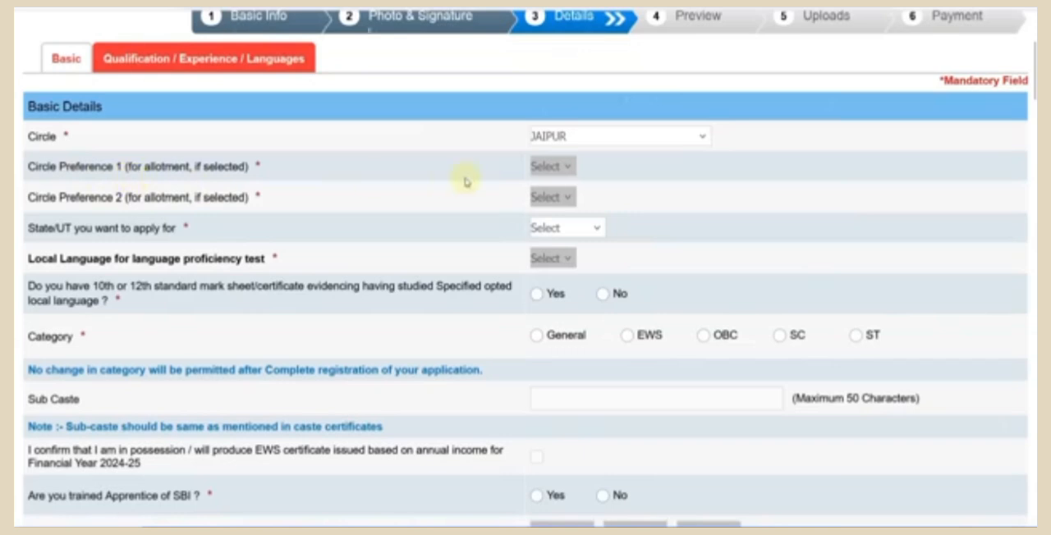
- Set the Circle to MAHARASHTRA/ MUMBAI METRO and show the choices for Circle Preference 1
{"action": "left_click", "coordinate": [580, 138]}
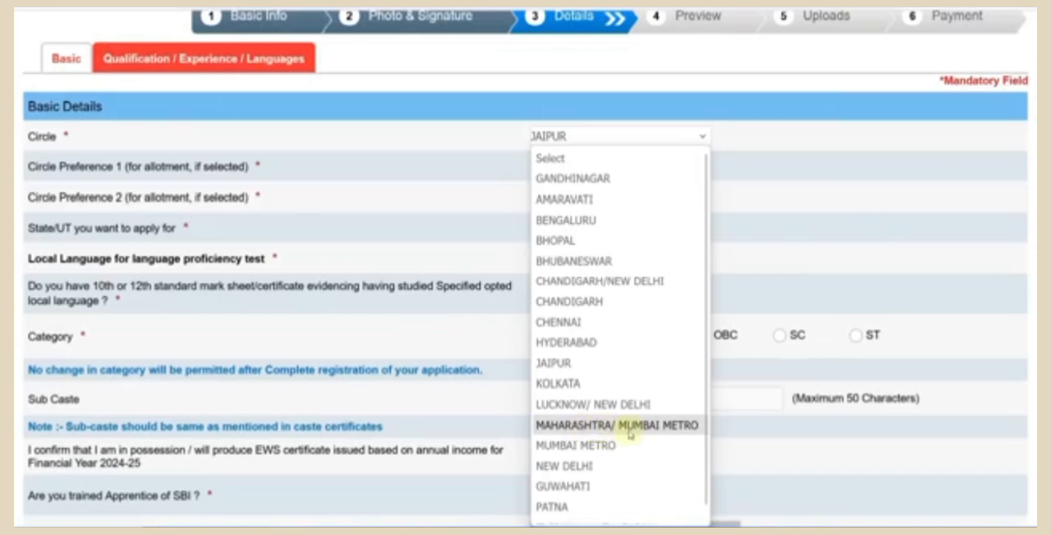
{"action": "left_click", "coordinate": [658, 427]}
{"action": "left_click", "coordinate": [584, 168]}
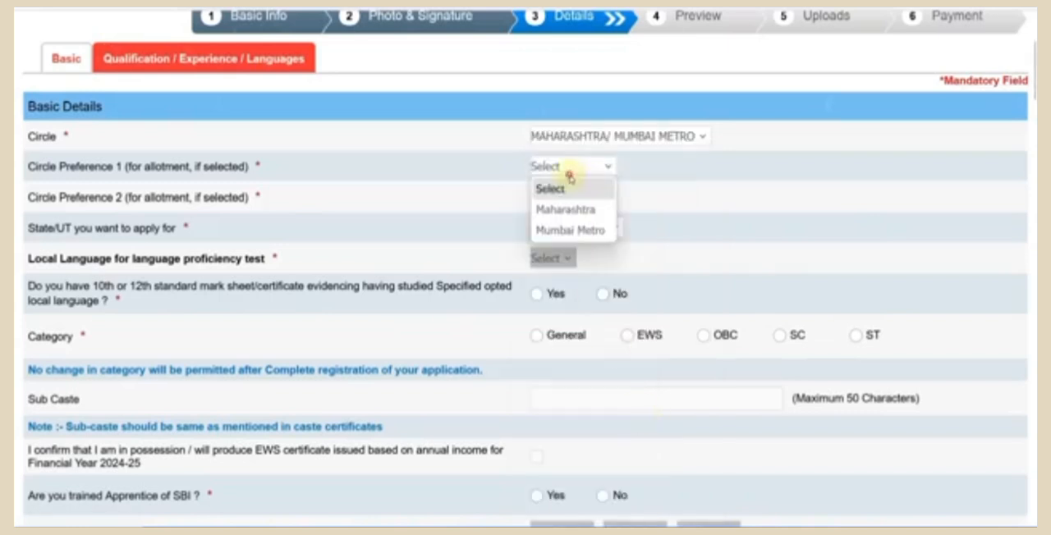
- Set the Circle to CHANDIGARH/NEW DELHI, with New Delhi as Circle Preference 1 and Chandigarh as Circle Preference 2
{"action": "left_click", "coordinate": [632, 137]}
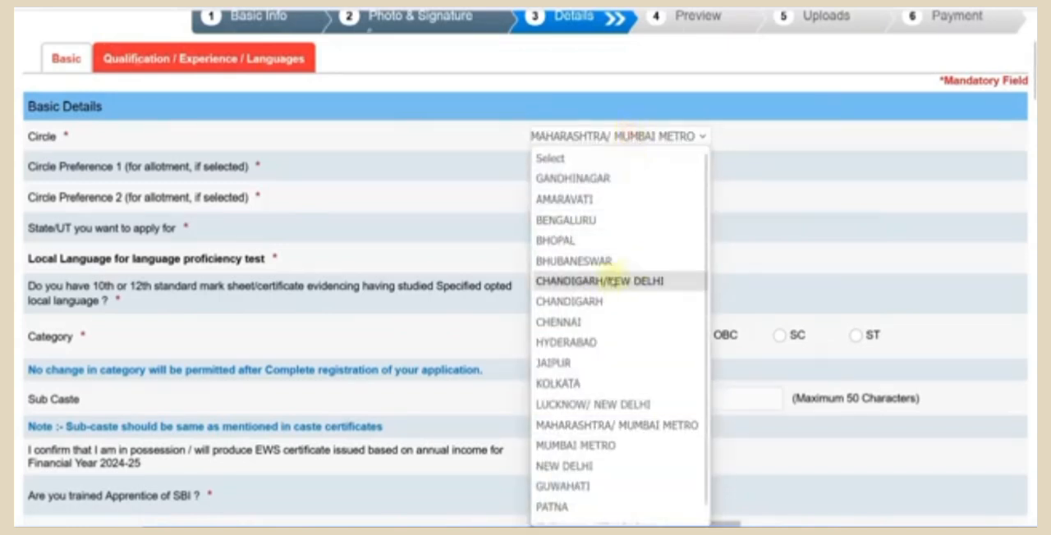
{"action": "left_click", "coordinate": [605, 283]}
{"action": "left_click", "coordinate": [593, 167]}
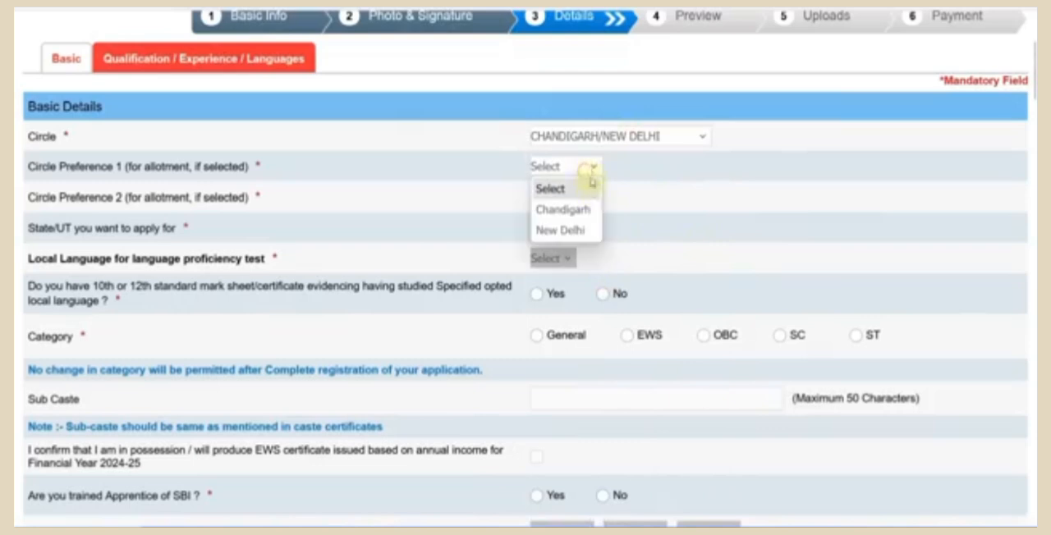
{"action": "left_click", "coordinate": [588, 237]}
{"action": "left_click", "coordinate": [589, 199]}
{"action": "left_click", "coordinate": [579, 240]}
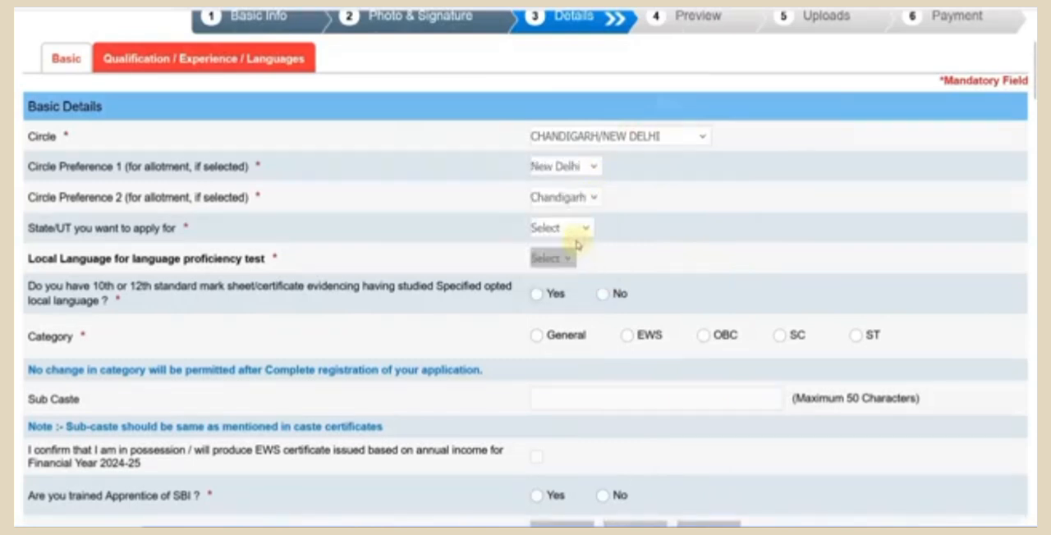
- Change the Circle back to JAIPUR
{"action": "left_click", "coordinate": [581, 139]}
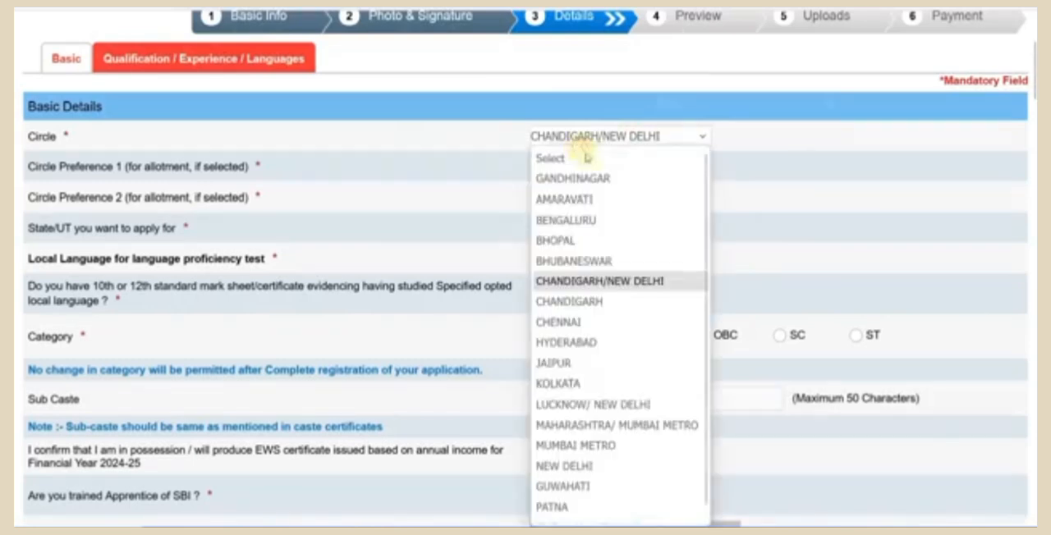
{"action": "left_click", "coordinate": [585, 364]}
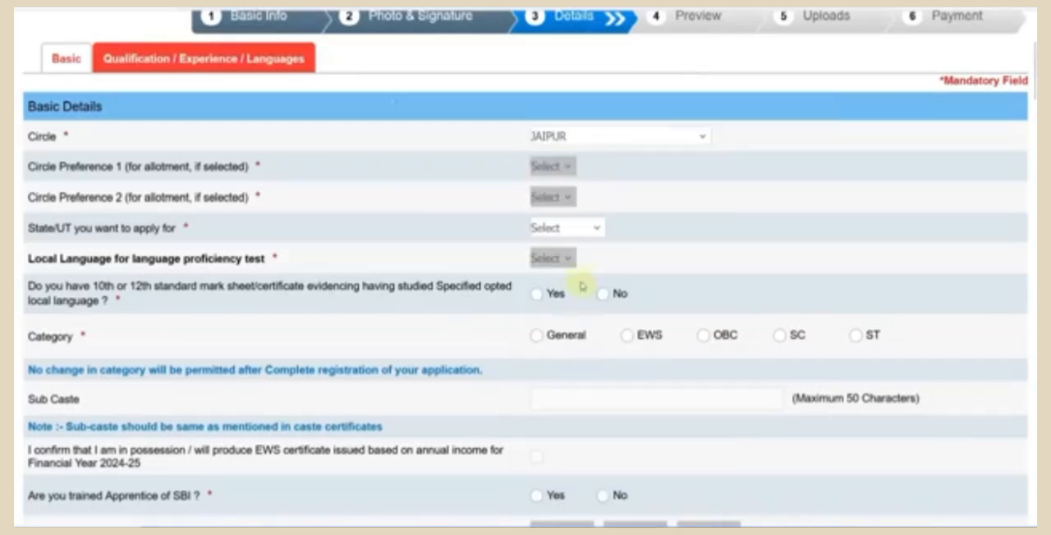
- Set the State/UT applied for to RAJASTHAN and the local language for the proficiency test to Hindi
{"action": "left_click", "coordinate": [565, 228]}
{"action": "left_click", "coordinate": [570, 269]}
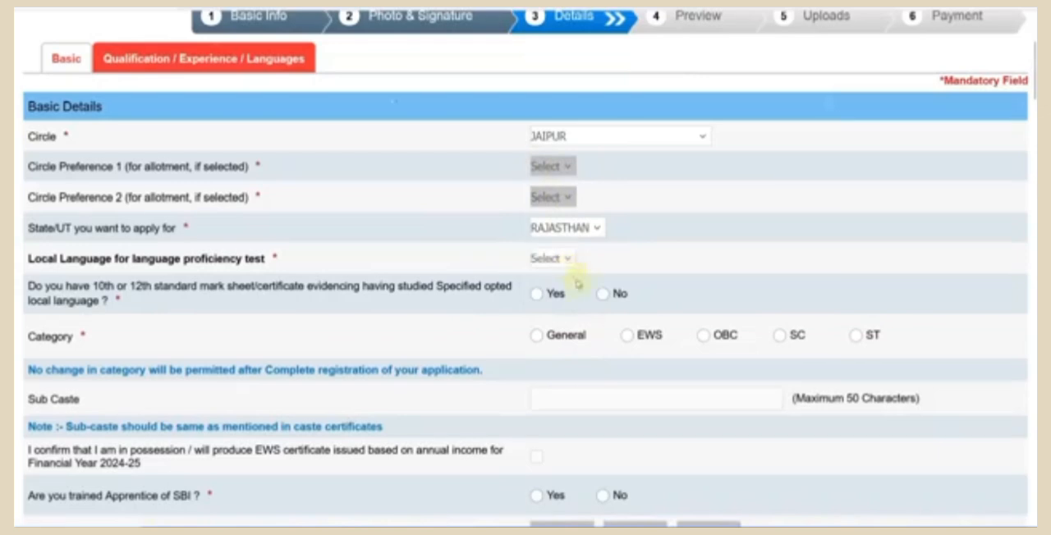
{"action": "left_click", "coordinate": [563, 262]}
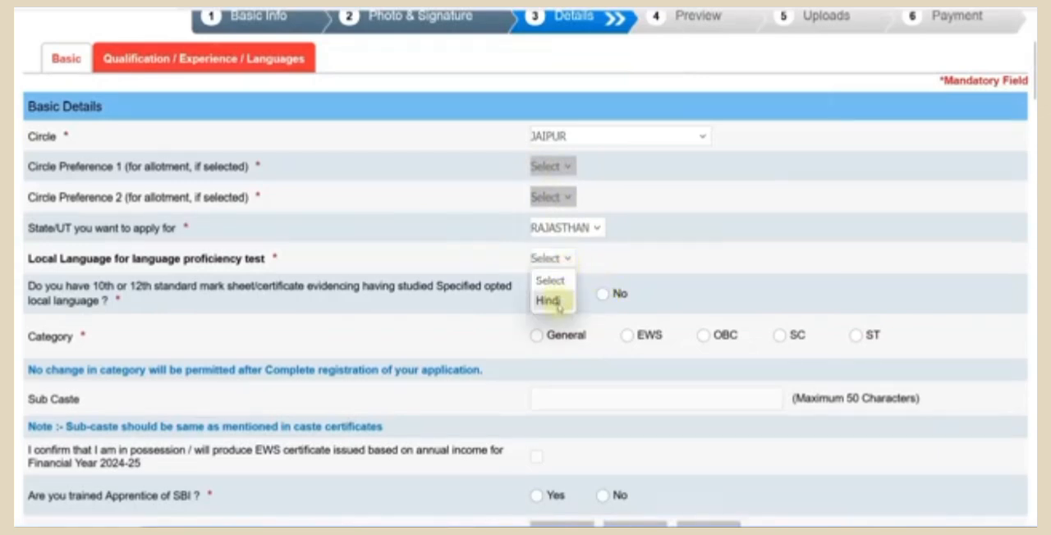
{"action": "left_click", "coordinate": [559, 299]}
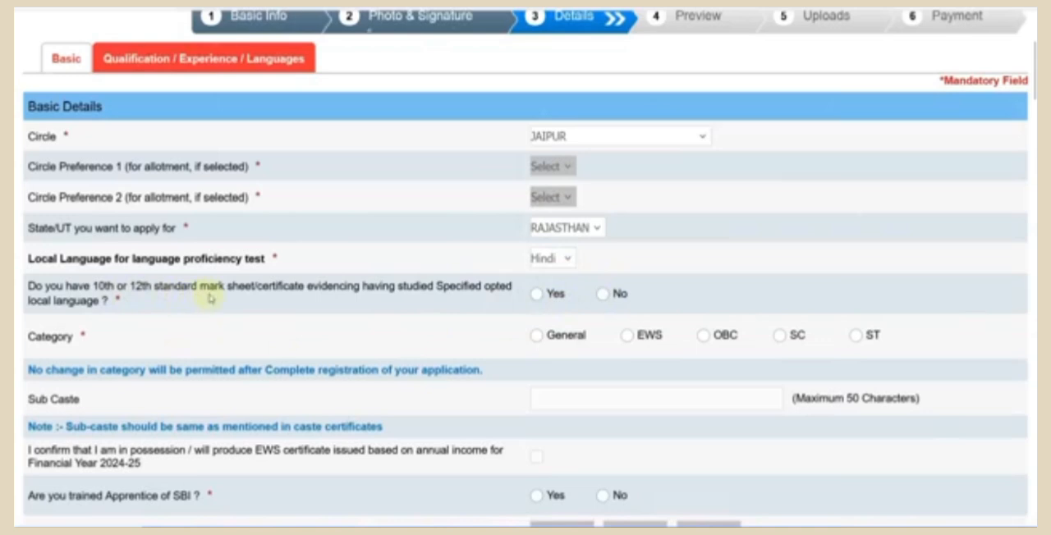
- Answer Yes to having a 10th or 12th standard mark sheet/certificate showing study of the opted local language
{"action": "left_click", "coordinate": [536, 298]}
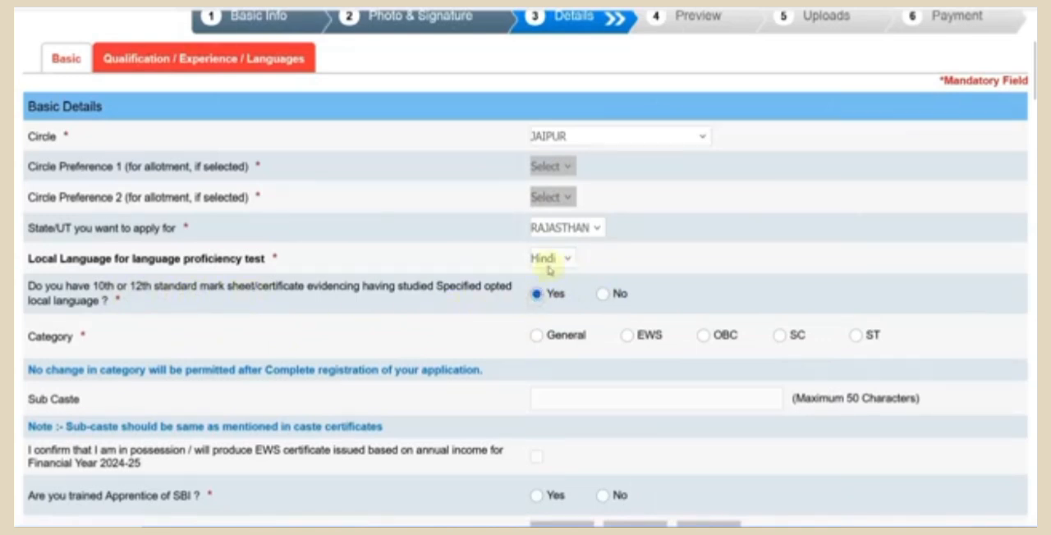
{"action": "left_click", "coordinate": [604, 296]}
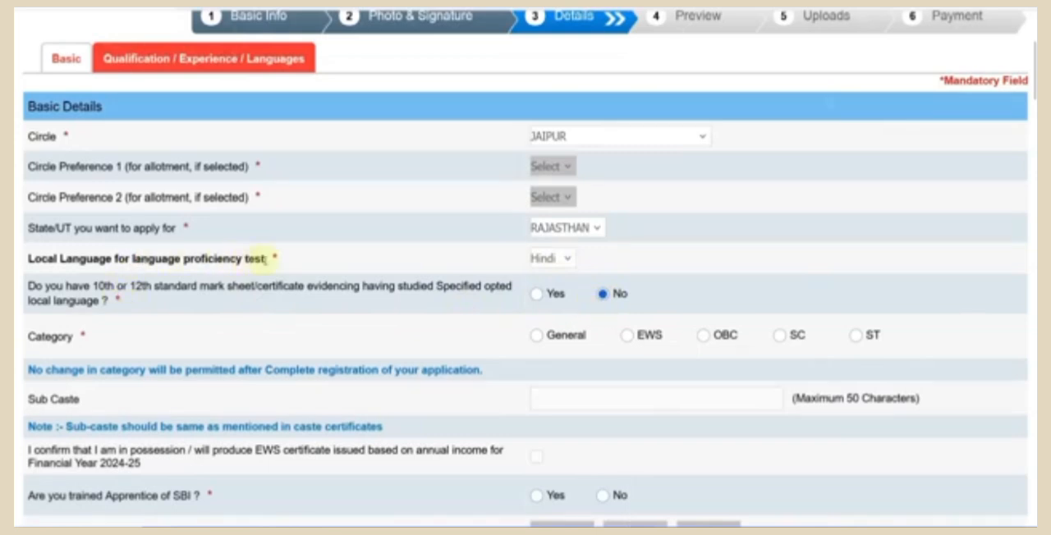
{"action": "left_click", "coordinate": [535, 294]}
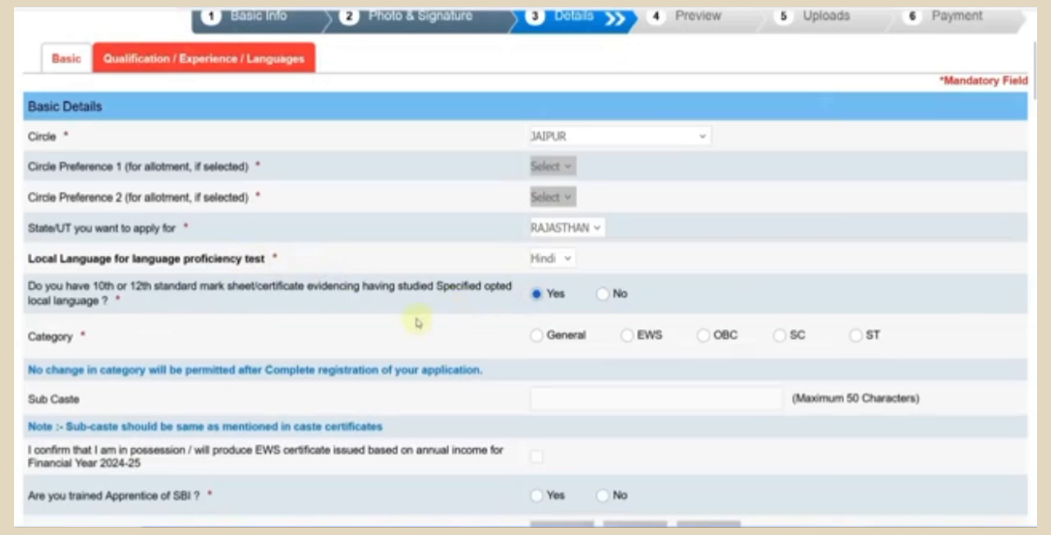
- Set the Category to SC and make the Sub Caste field ready for entry
{"action": "scroll", "coordinate": [416, 323], "scroll_direction": "down", "scroll_amount": 1}
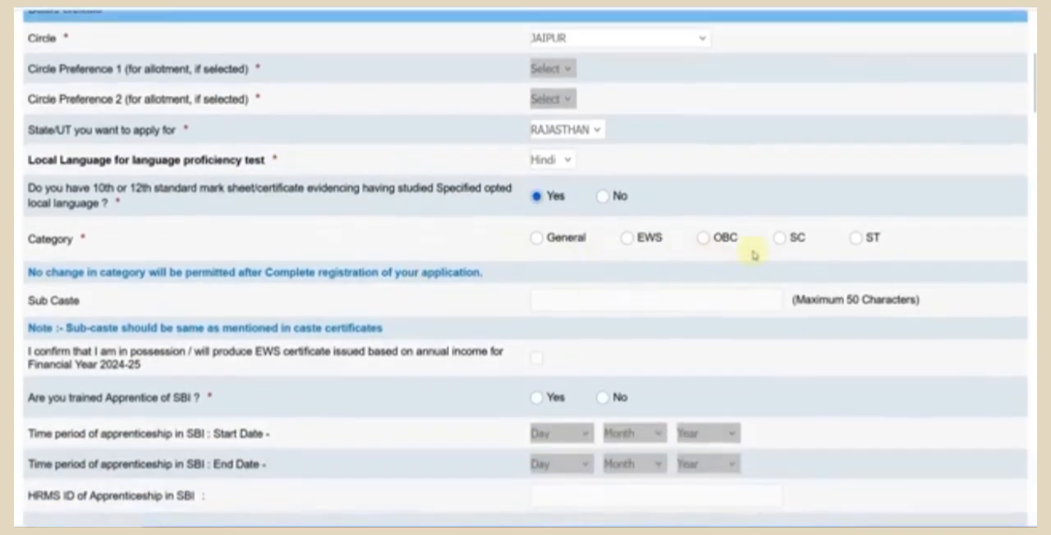
{"action": "left_click", "coordinate": [778, 238]}
{"action": "left_click", "coordinate": [596, 315]}
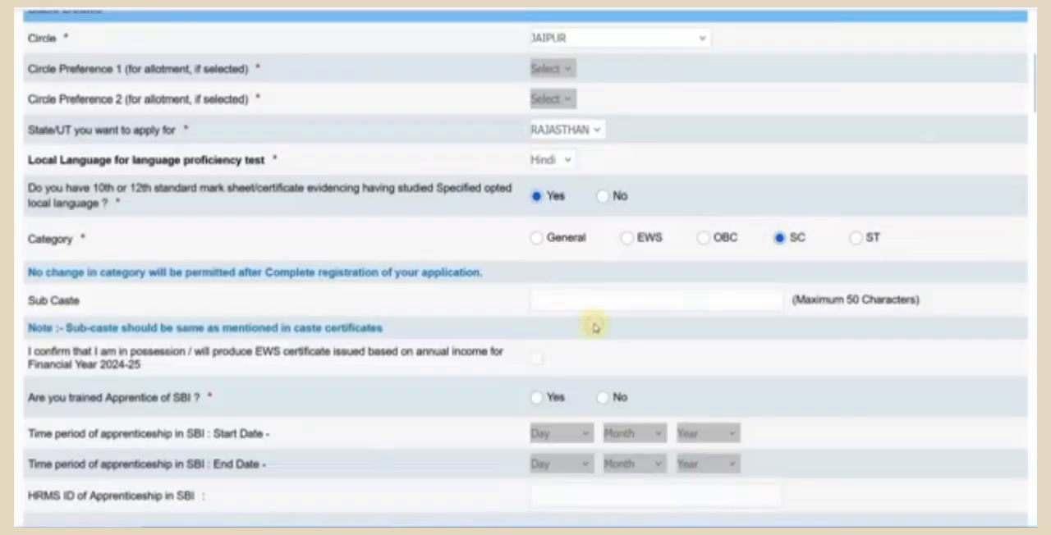
{"action": "scroll", "coordinate": [535, 308], "scroll_direction": "down", "scroll_amount": 1}
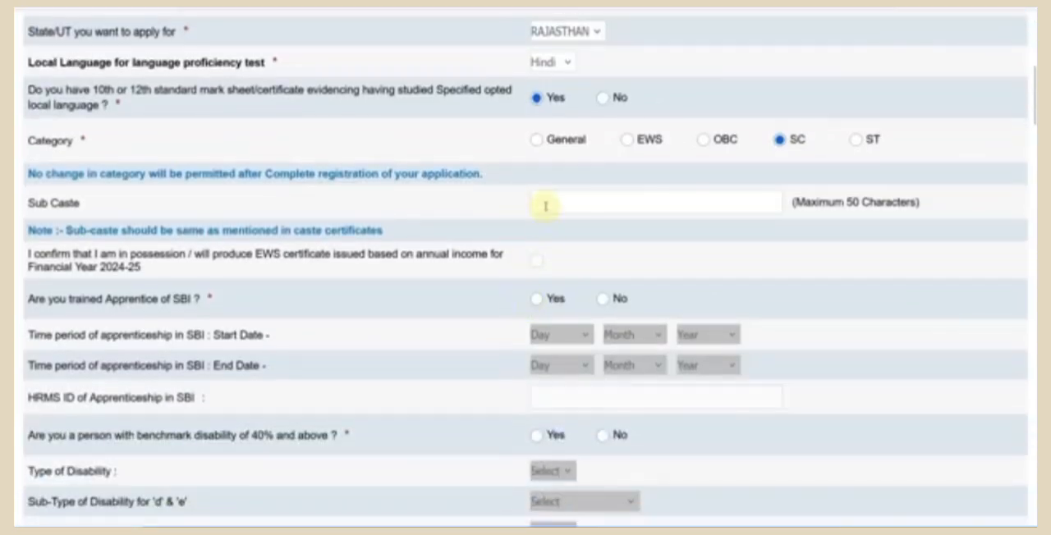
{"action": "left_click", "coordinate": [545, 206]}
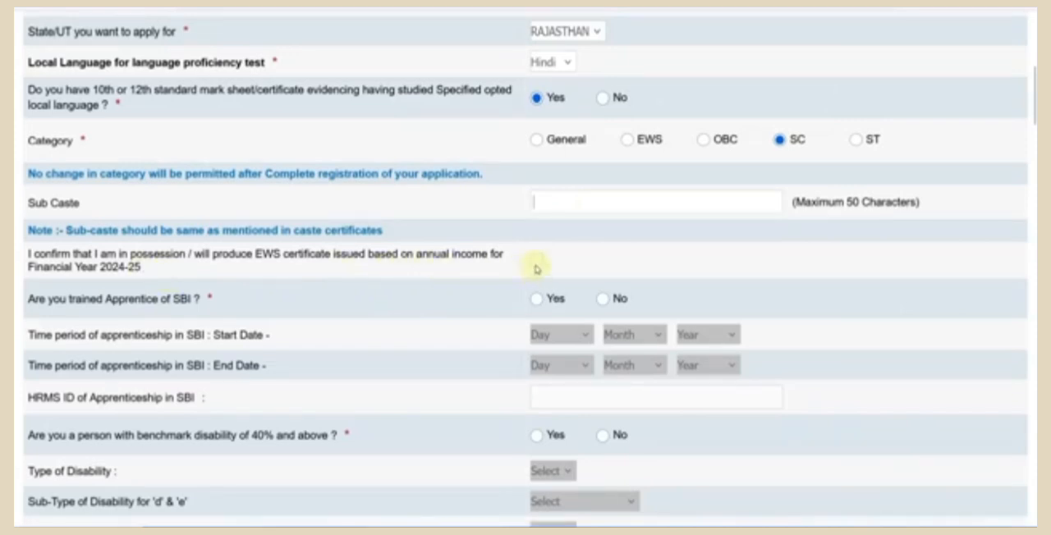
- Answer No to being a trained Apprentice of SBI
{"action": "scroll", "coordinate": [536, 269], "scroll_direction": "down", "scroll_amount": 1}
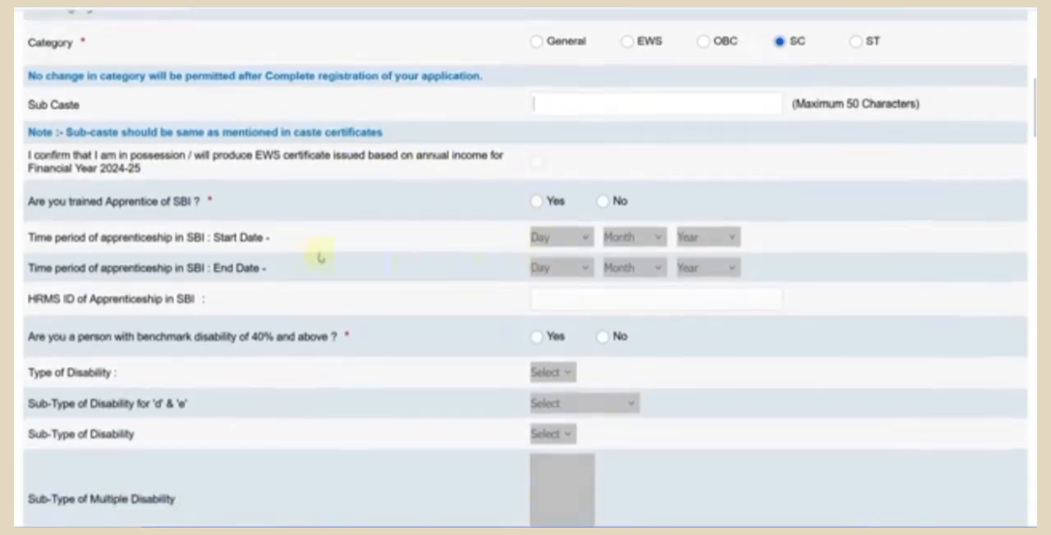
{"action": "left_click", "coordinate": [537, 201]}
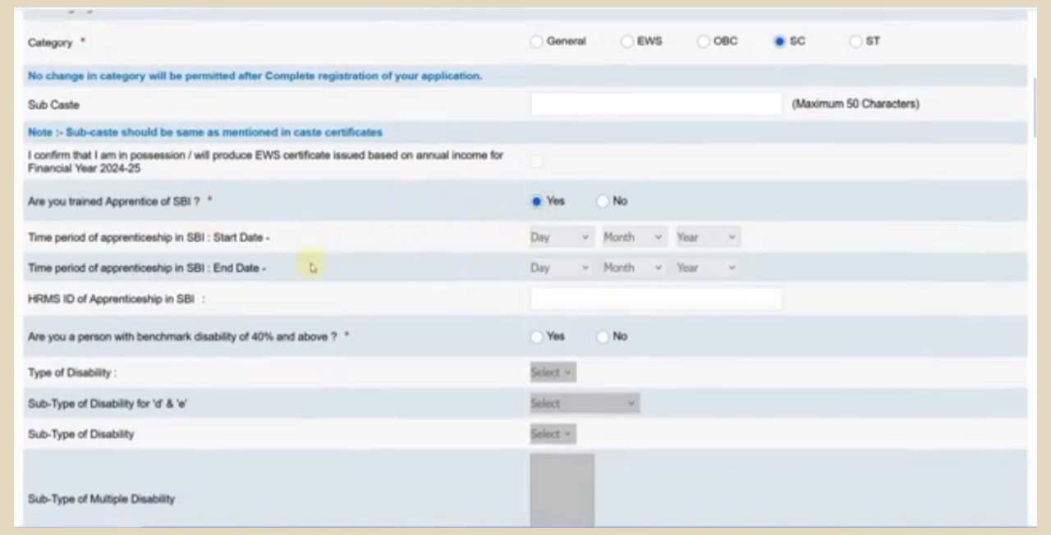
{"action": "left_click", "coordinate": [604, 202]}
- Answer Yes to benchmark disability of 40% and above, choose HI as Type of Disability and dismiss the scribe notice
{"action": "scroll", "coordinate": [561, 262], "scroll_direction": "down", "scroll_amount": 2}
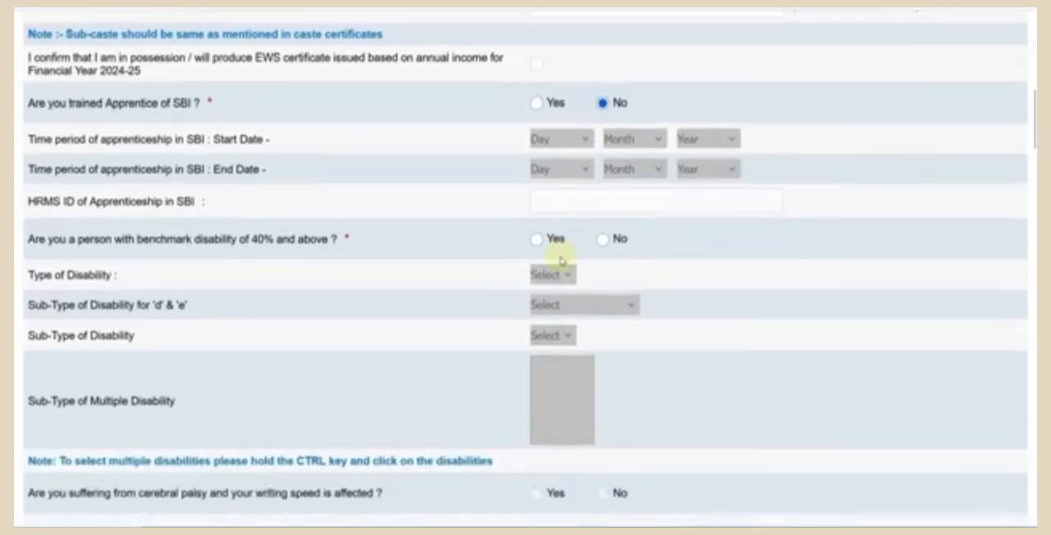
{"action": "left_click", "coordinate": [537, 239]}
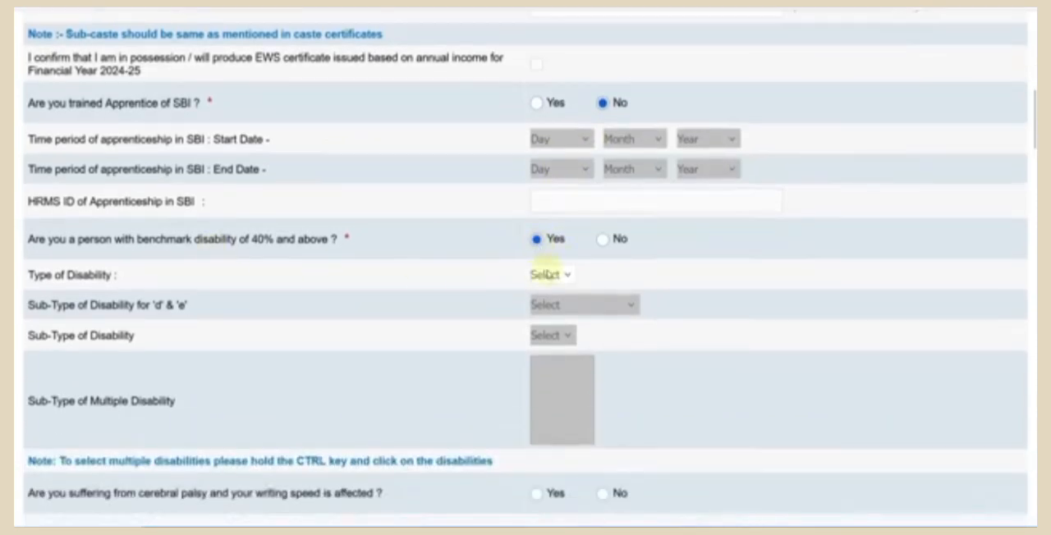
{"action": "left_click", "coordinate": [547, 275]}
{"action": "left_click", "coordinate": [561, 332]}
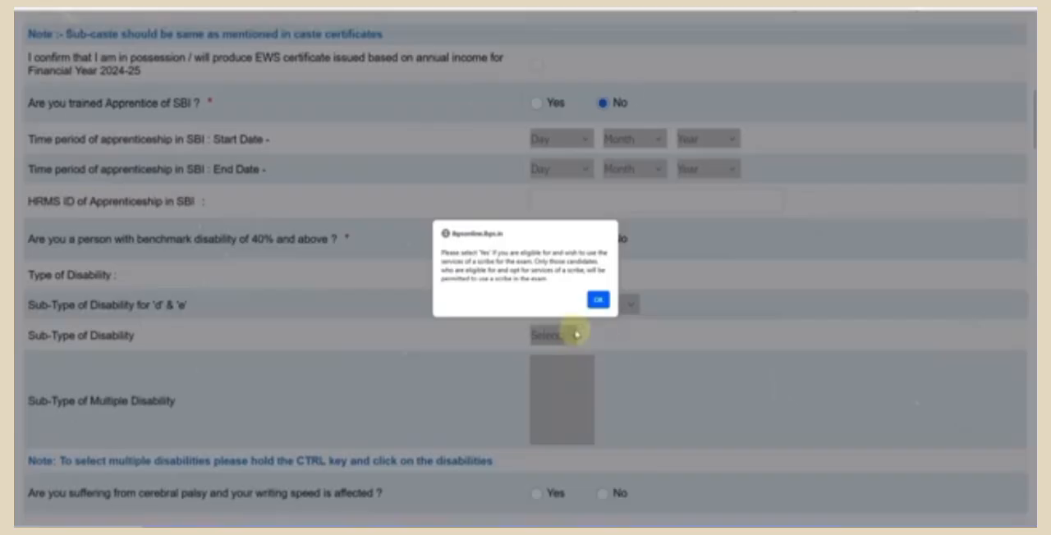
{"action": "left_click", "coordinate": [596, 298]}
- Set the Sub-Type of Disability to HH - Hard of Hearing
{"action": "scroll", "coordinate": [608, 312], "scroll_direction": "down", "scroll_amount": 2}
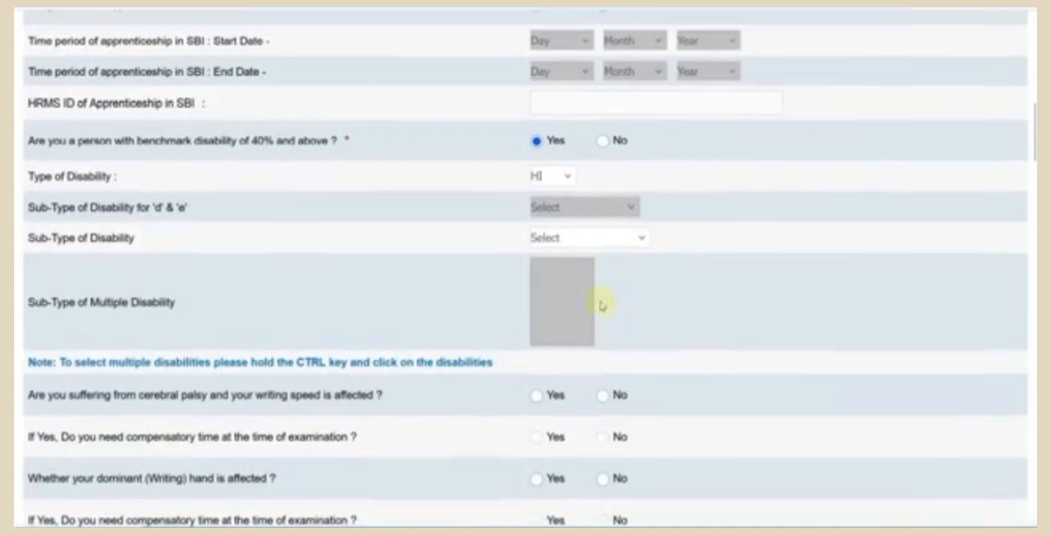
{"action": "left_click", "coordinate": [574, 237]}
{"action": "left_click", "coordinate": [485, 306]}
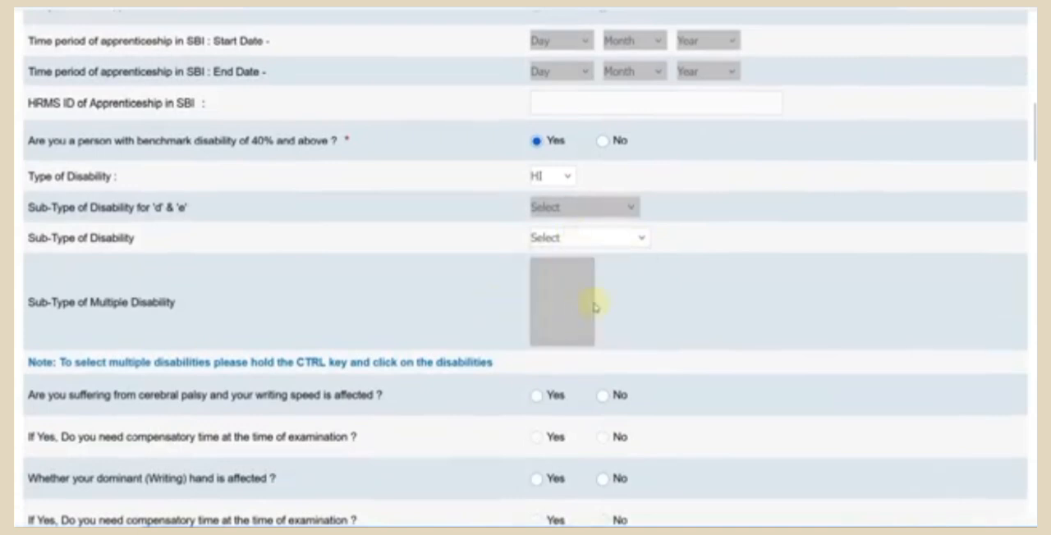
{"action": "left_click", "coordinate": [573, 238]}
{"action": "left_click", "coordinate": [614, 300]}
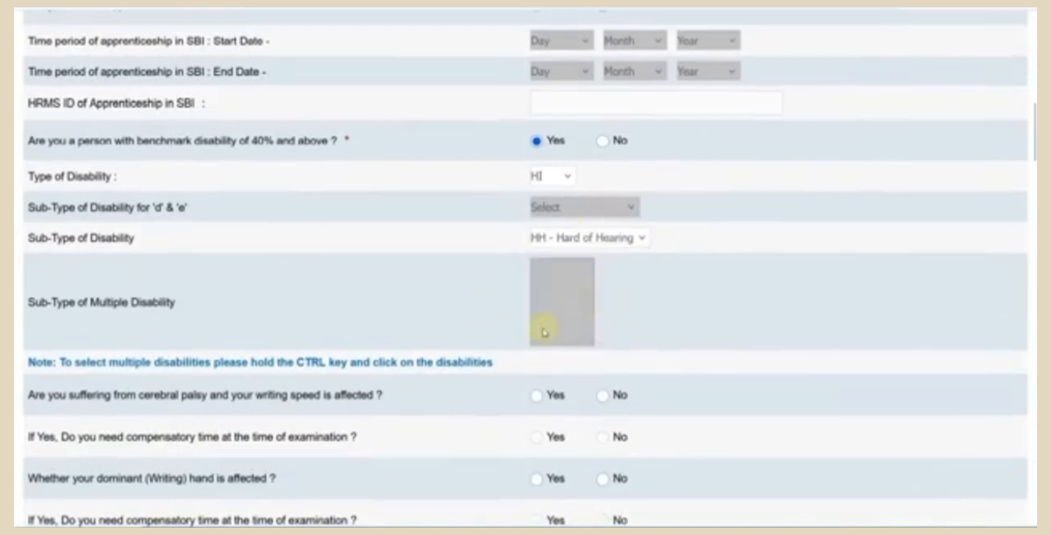
- Answer No to benchmark disability of 40% and above and to specified disability below 40% with difficulty in writing
{"action": "scroll", "coordinate": [546, 330], "scroll_direction": "down", "scroll_amount": 3}
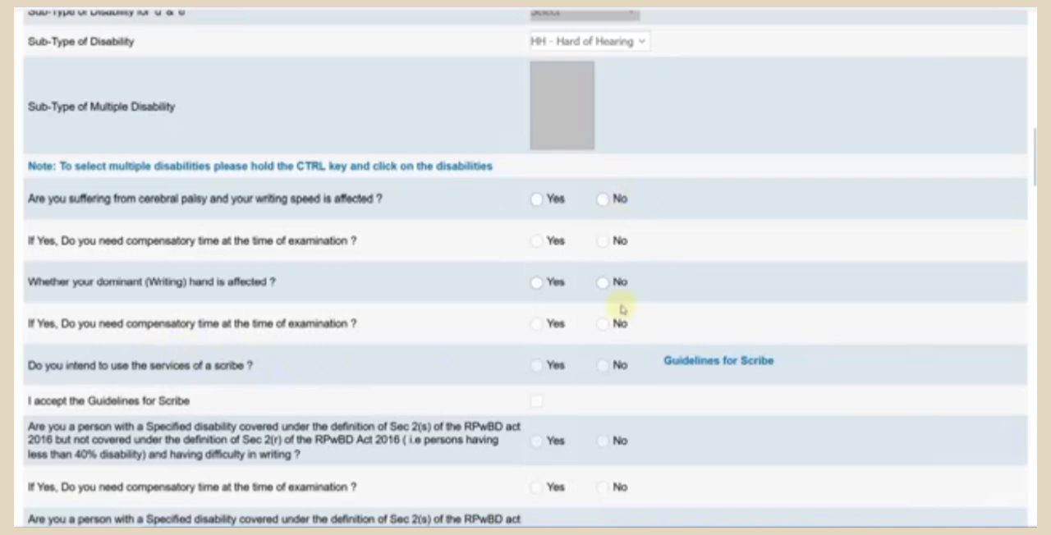
{"action": "scroll", "coordinate": [621, 313], "scroll_direction": "up", "scroll_amount": 2}
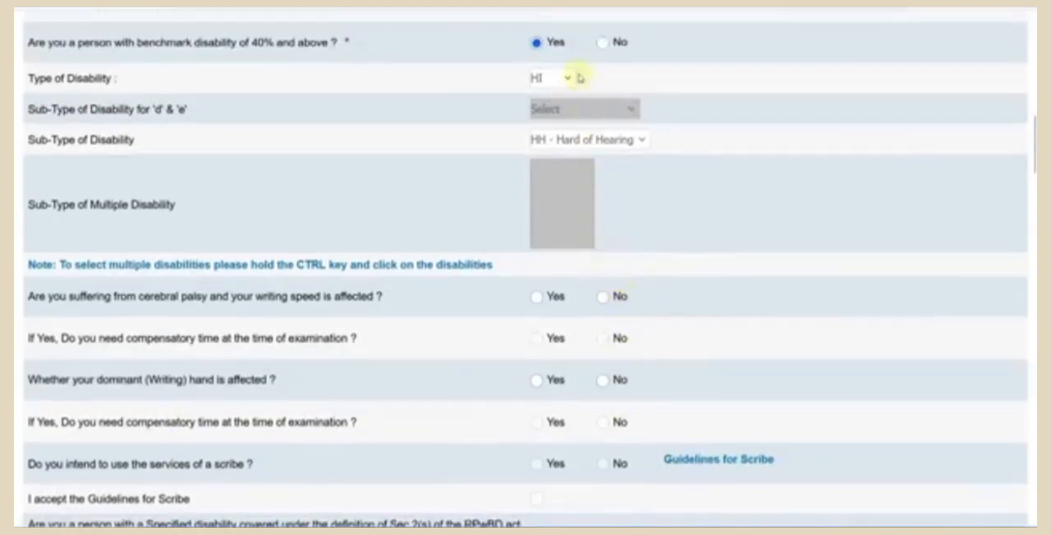
{"action": "left_click", "coordinate": [602, 42]}
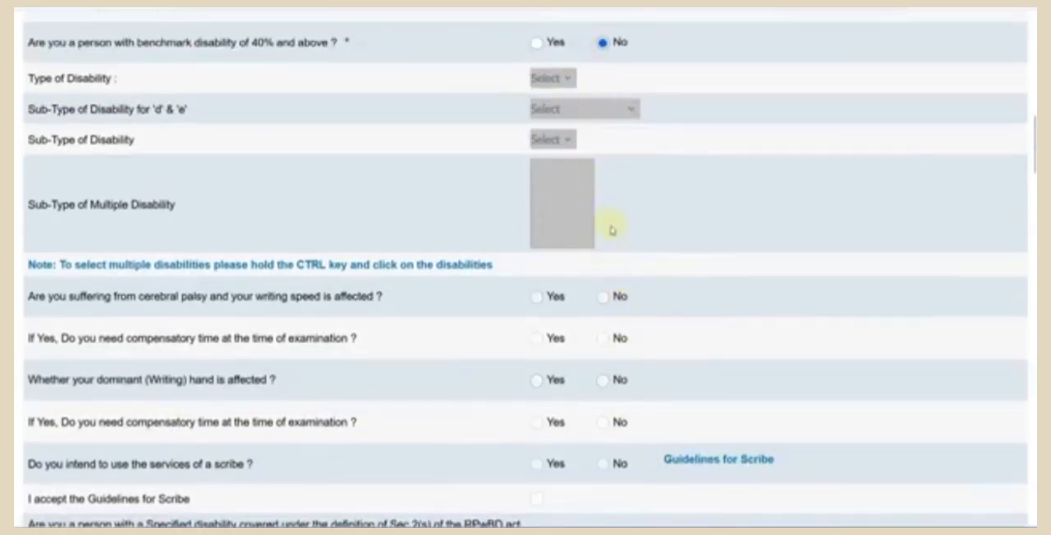
{"action": "scroll", "coordinate": [611, 231], "scroll_direction": "down", "scroll_amount": 5}
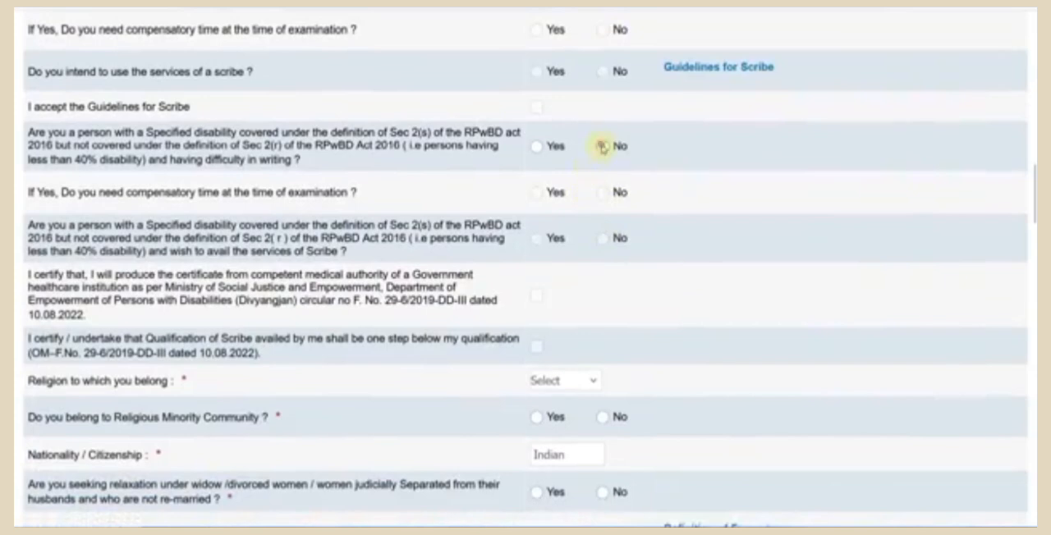
{"action": "left_click", "coordinate": [602, 146]}
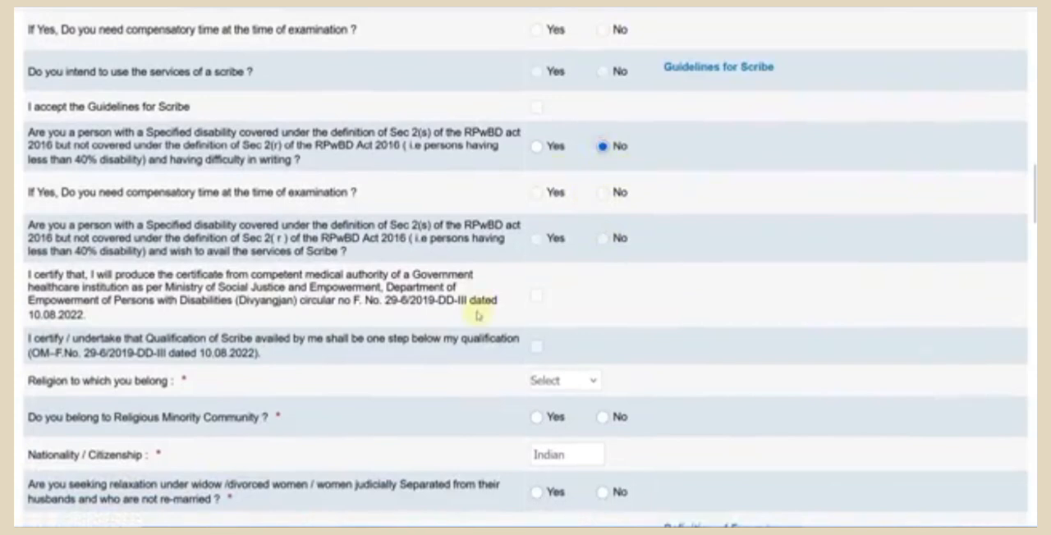
- Set the religion to Hindu and answer No to belonging to a Religious Minority Community
{"action": "scroll", "coordinate": [478, 315], "scroll_direction": "down", "scroll_amount": 1}
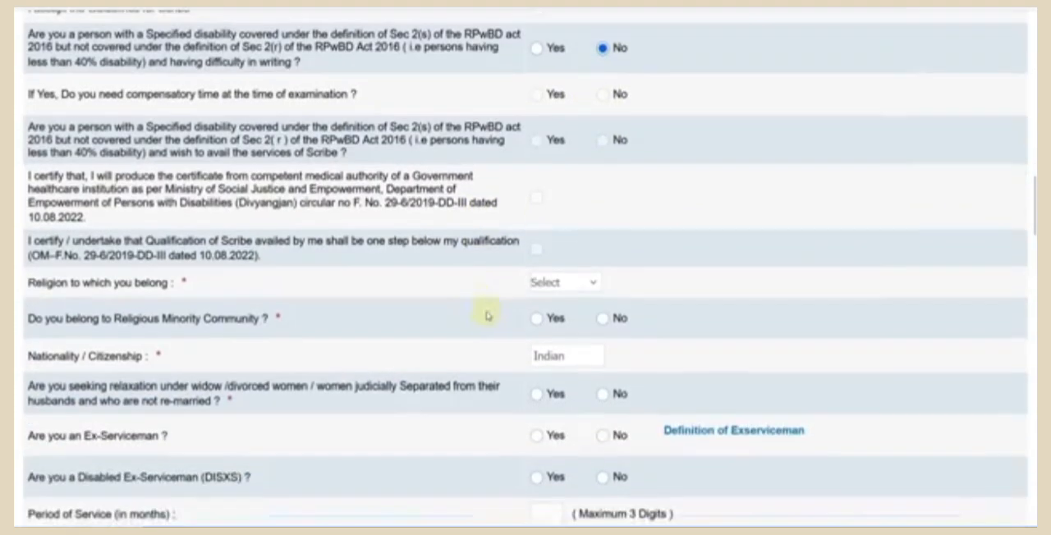
{"action": "left_click", "coordinate": [562, 287]}
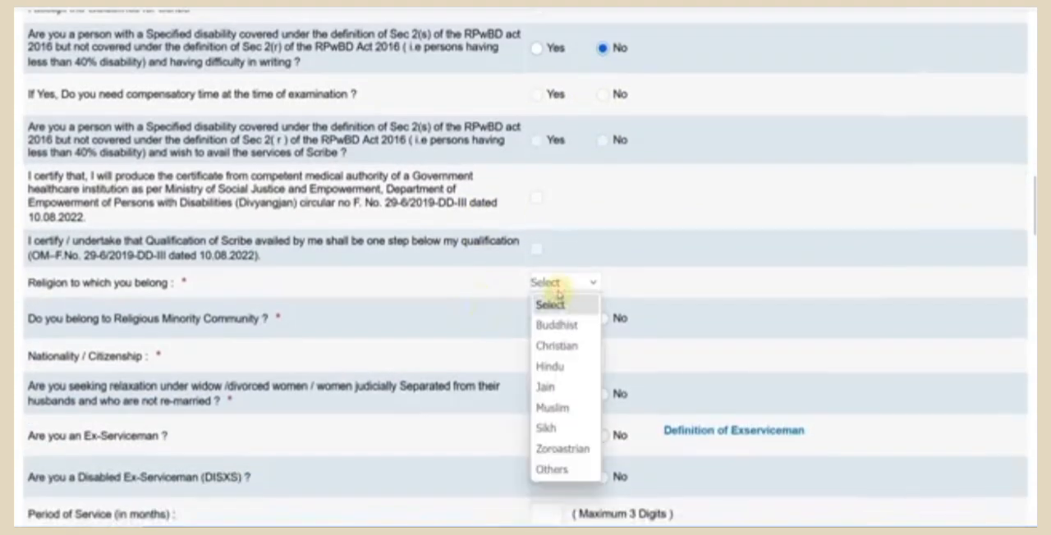
{"action": "left_click", "coordinate": [559, 364]}
{"action": "scroll", "coordinate": [516, 353], "scroll_direction": "down", "scroll_amount": 1}
{"action": "left_click", "coordinate": [533, 223]}
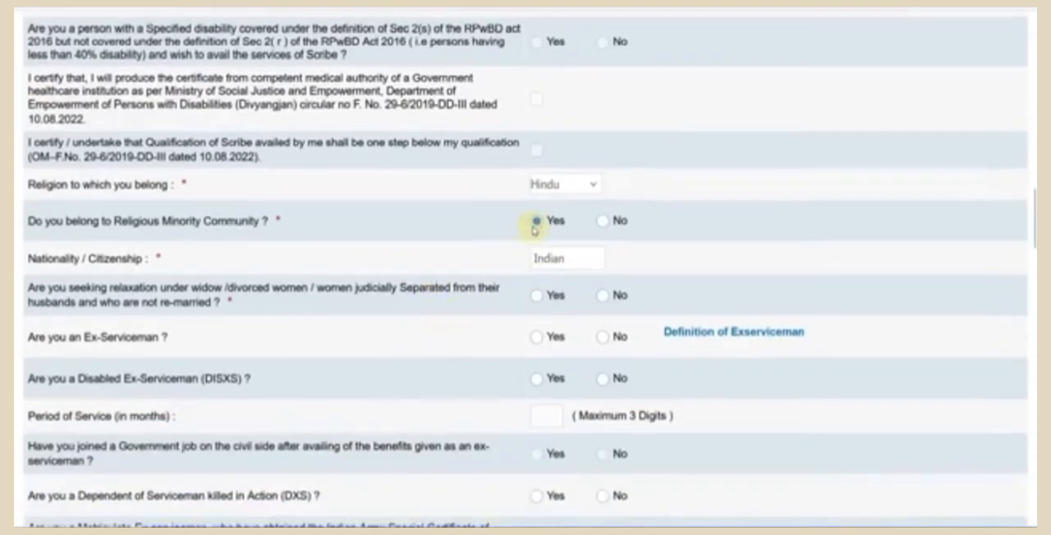
{"action": "left_click", "coordinate": [602, 220]}
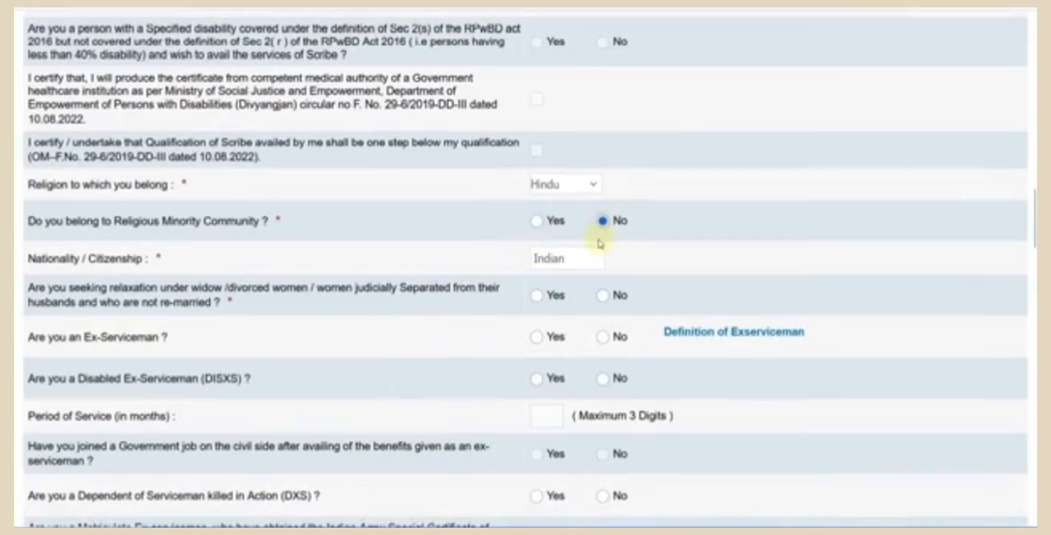
- Answer No to the widow/divorced women relaxation, Ex-Serviceman and Disabled Ex-Serviceman (DISXS) questions
{"action": "scroll", "coordinate": [411, 230], "scroll_direction": "down", "scroll_amount": 1}
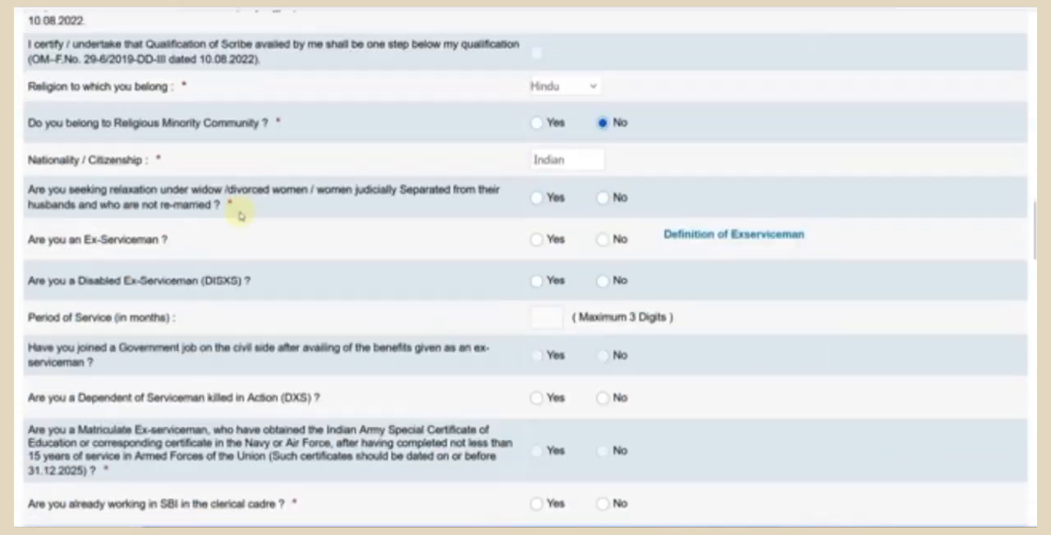
{"action": "left_click", "coordinate": [600, 200]}
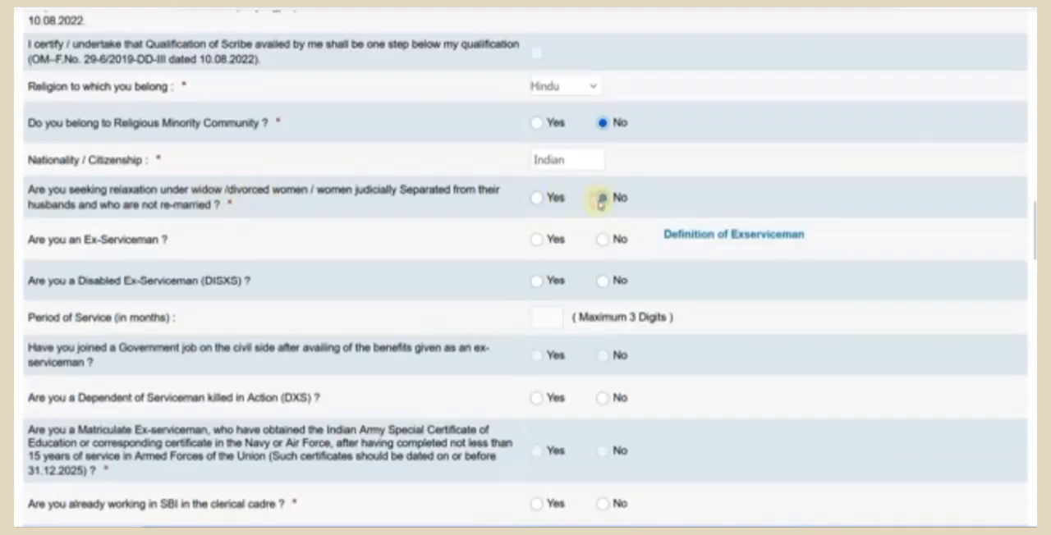
{"action": "left_click", "coordinate": [603, 239]}
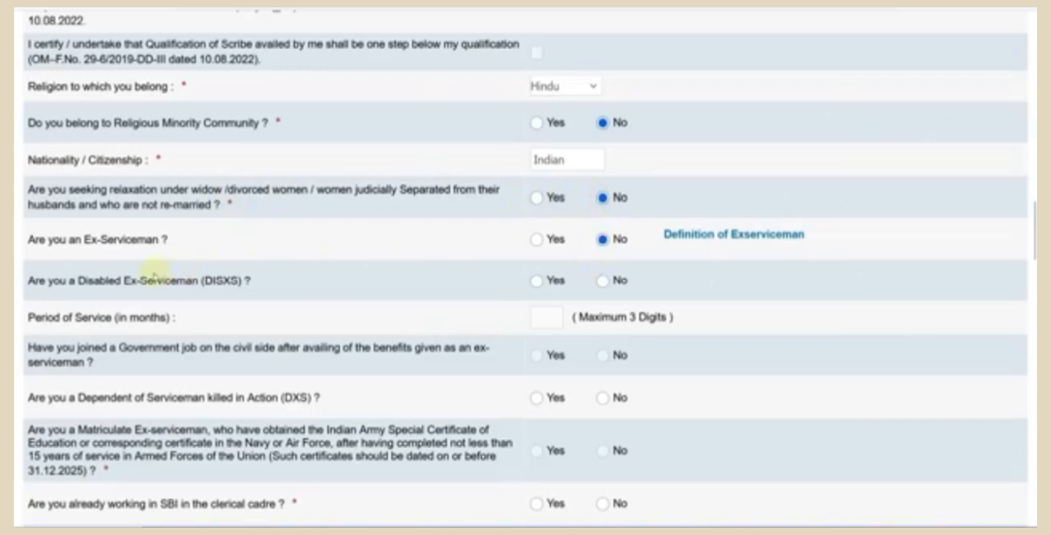
{"action": "left_click", "coordinate": [603, 280]}
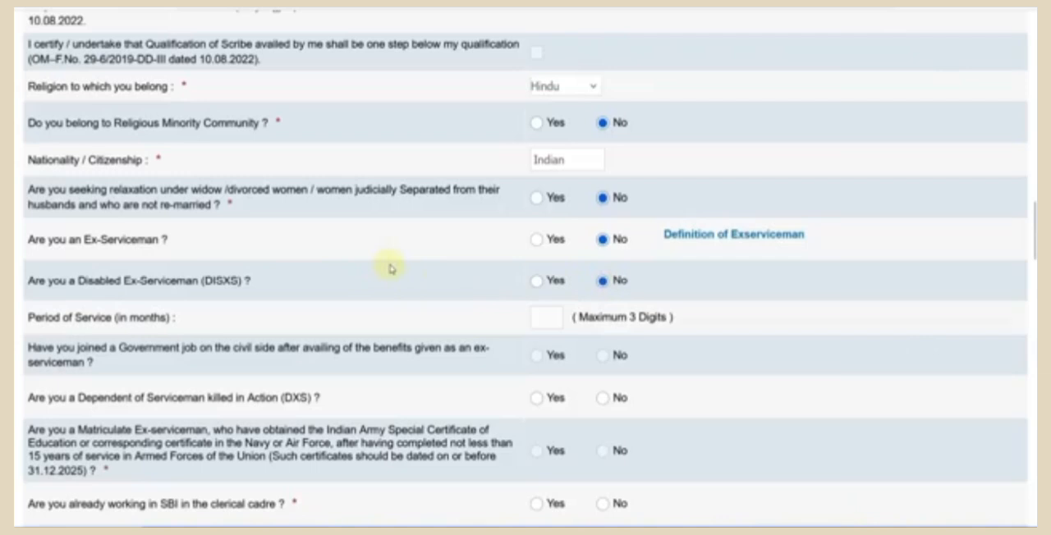
- Answer No to the killed-serviceman dependent (DXS), current and earlier SBI clerical employment, repayment default and adverse character report questions
{"action": "scroll", "coordinate": [390, 269], "scroll_direction": "down", "scroll_amount": 1}
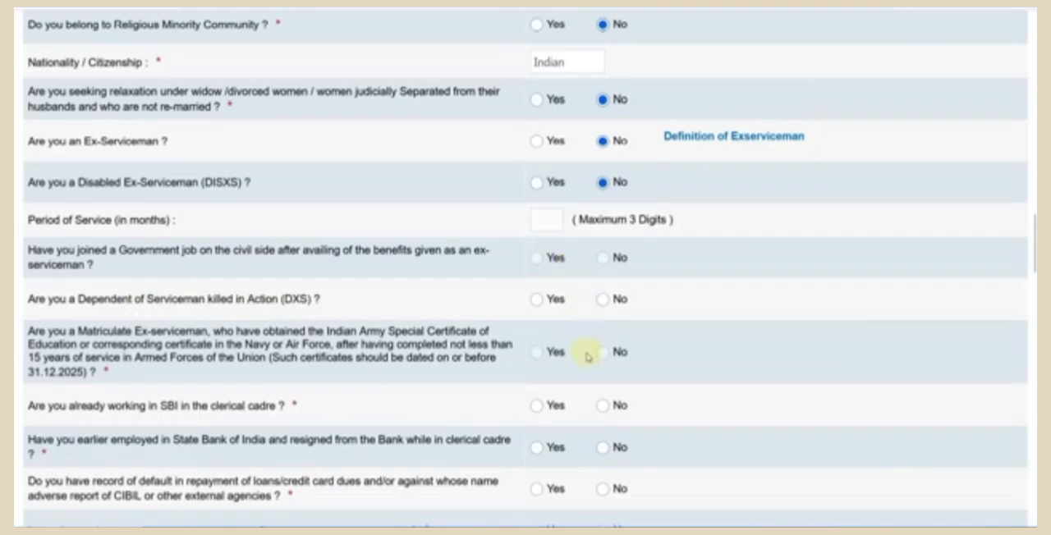
{"action": "scroll", "coordinate": [586, 356], "scroll_direction": "down", "scroll_amount": 3}
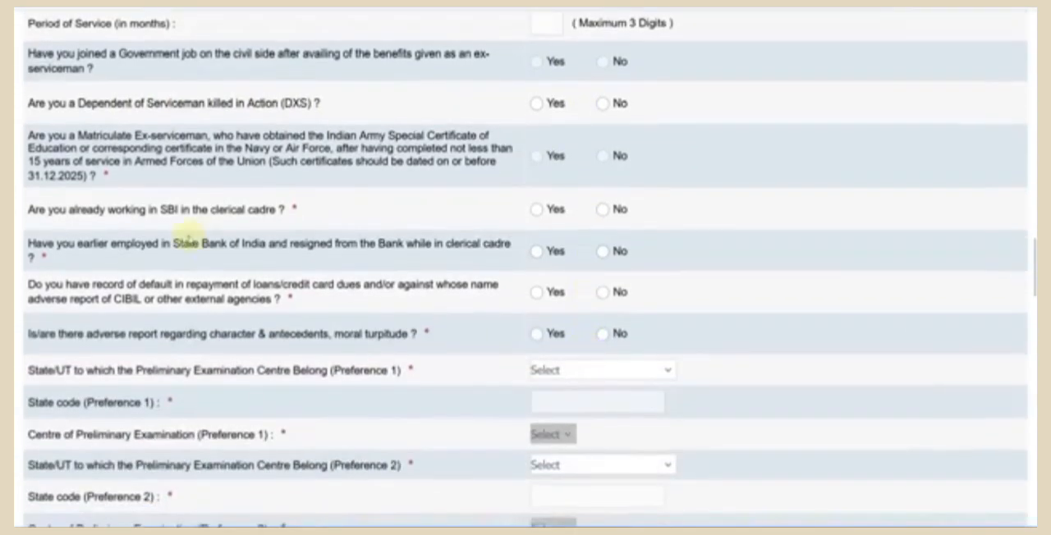
{"action": "left_click", "coordinate": [605, 210]}
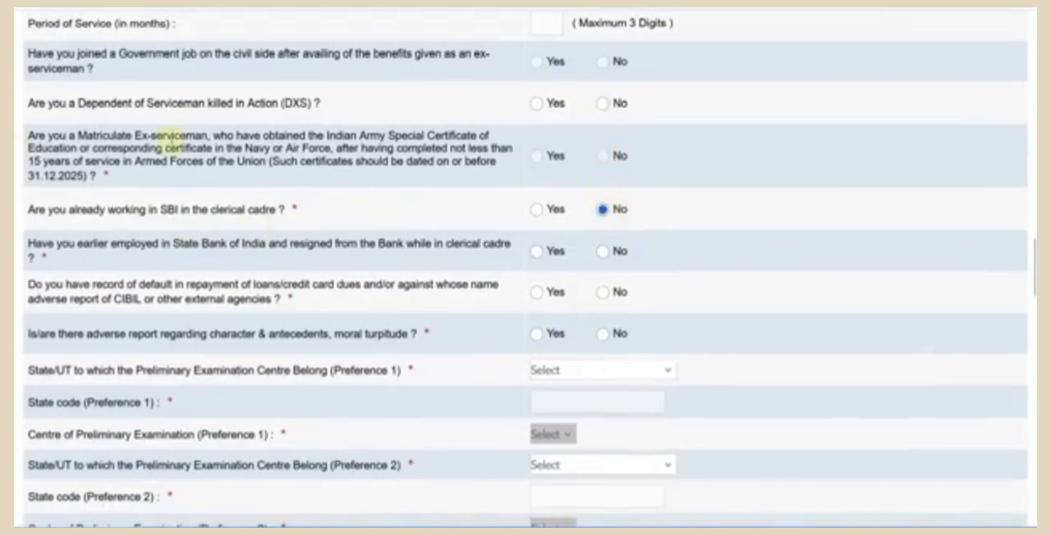
{"action": "left_click", "coordinate": [603, 102]}
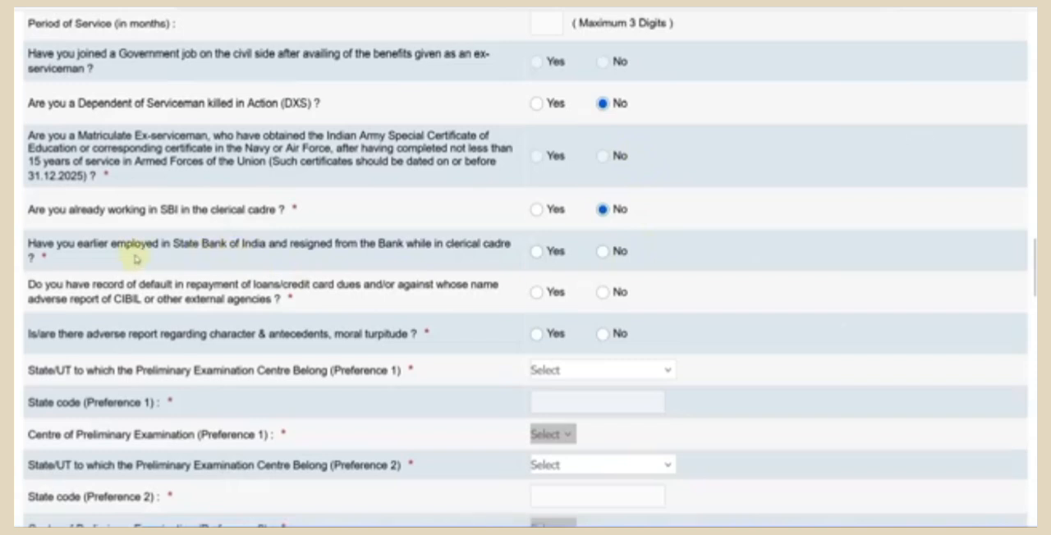
{"action": "left_click", "coordinate": [604, 253]}
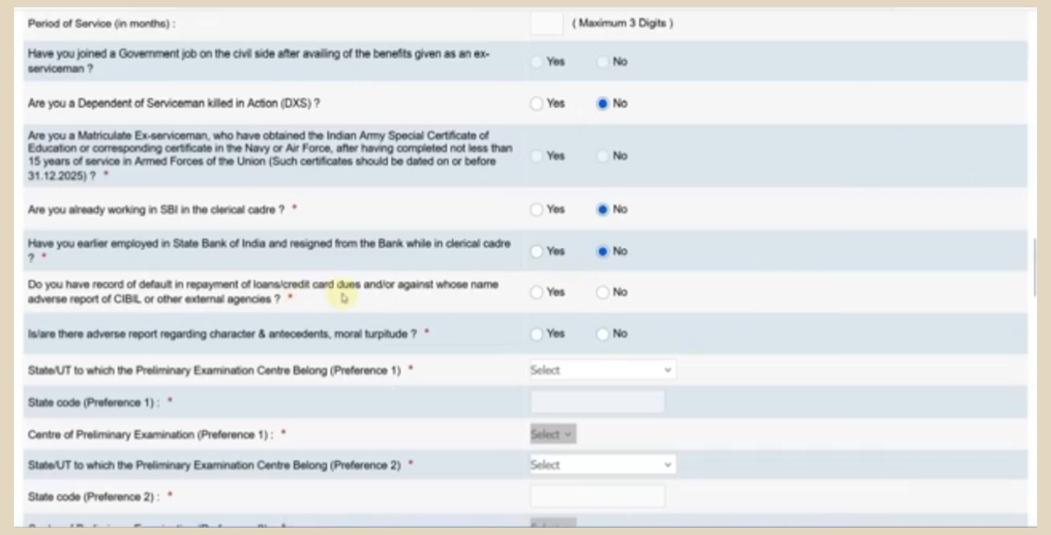
{"action": "left_click", "coordinate": [603, 293]}
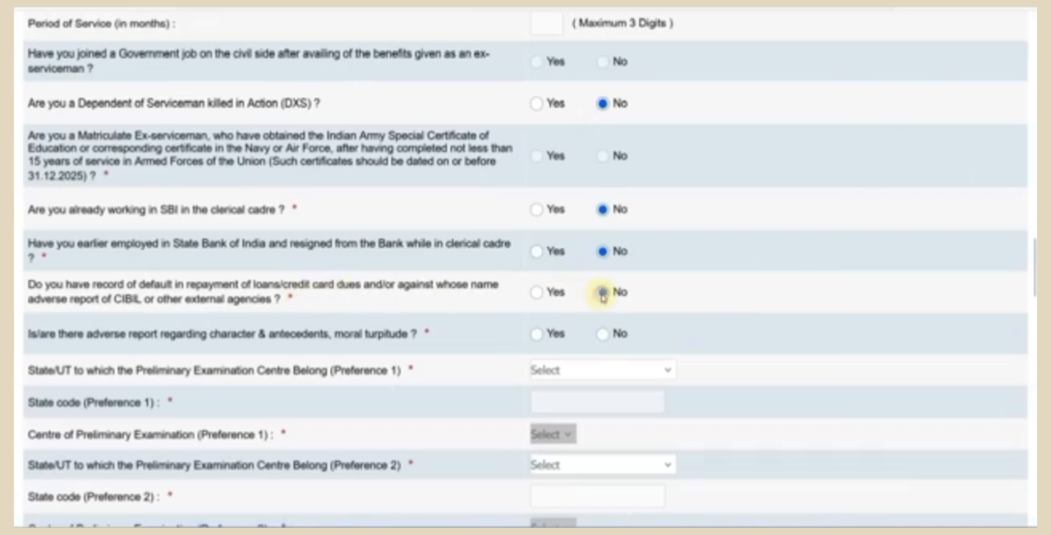
{"action": "left_click", "coordinate": [604, 334]}
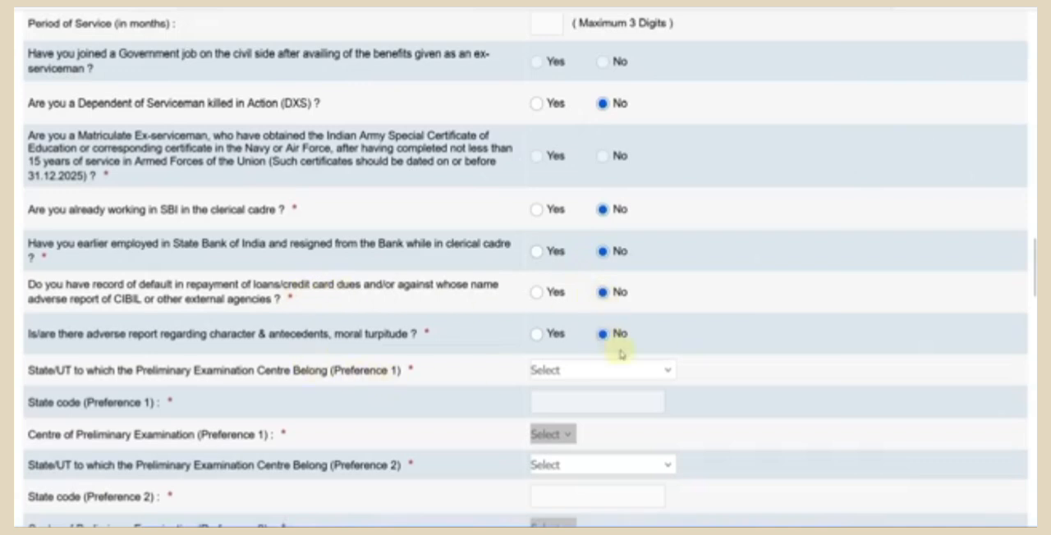
- Set Preference 1 for the Preliminary Examination to Rajasthan as State/UT and Jaipur as centre
{"action": "scroll", "coordinate": [620, 354], "scroll_direction": "down", "scroll_amount": 3}
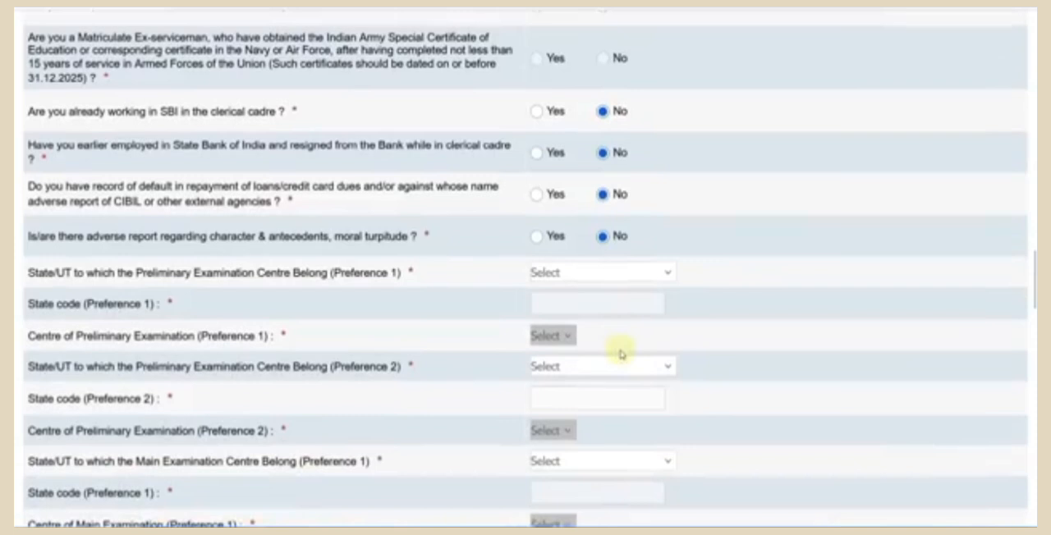
{"action": "scroll", "coordinate": [620, 354], "scroll_direction": "down", "scroll_amount": 3}
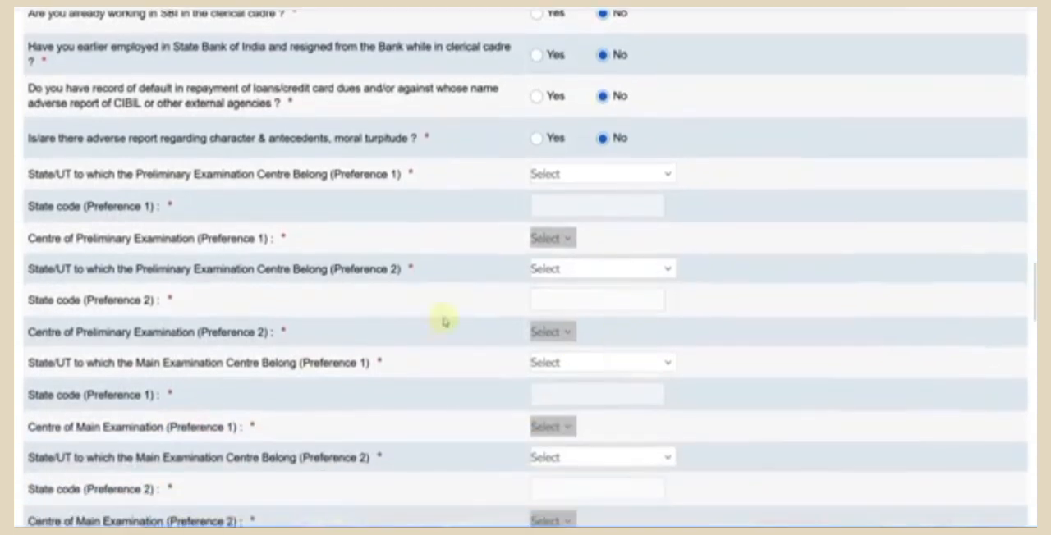
{"action": "left_click", "coordinate": [575, 175]}
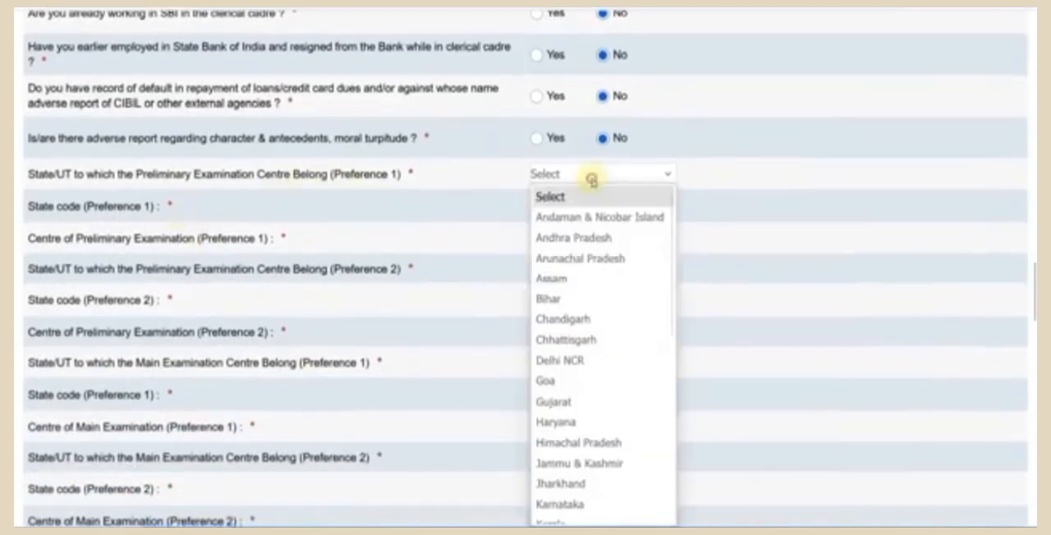
{"action": "scroll", "coordinate": [542, 286], "scroll_direction": "down", "scroll_amount": 5}
{"action": "left_click", "coordinate": [584, 369]}
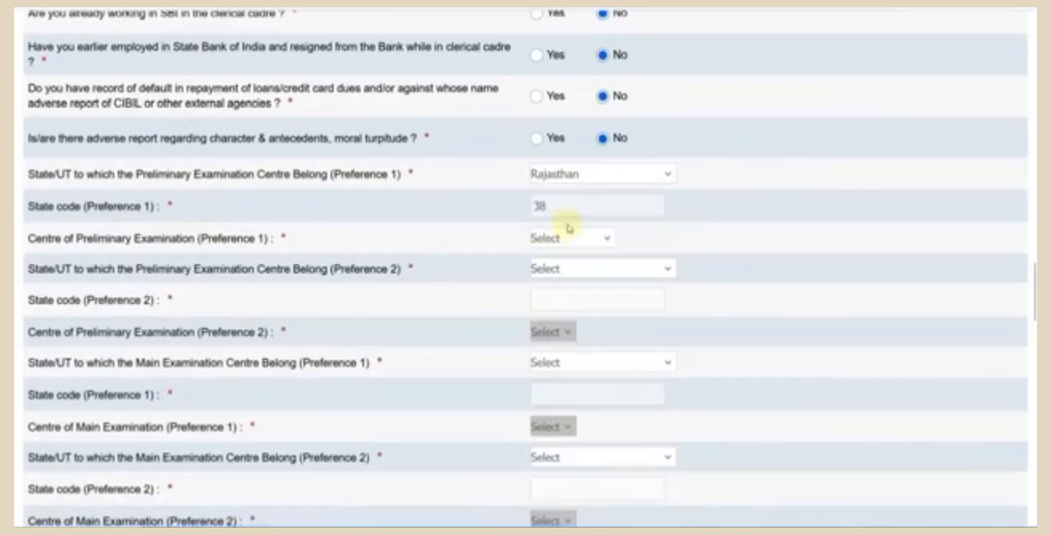
{"action": "left_click", "coordinate": [568, 238]}
{"action": "left_click", "coordinate": [564, 340]}
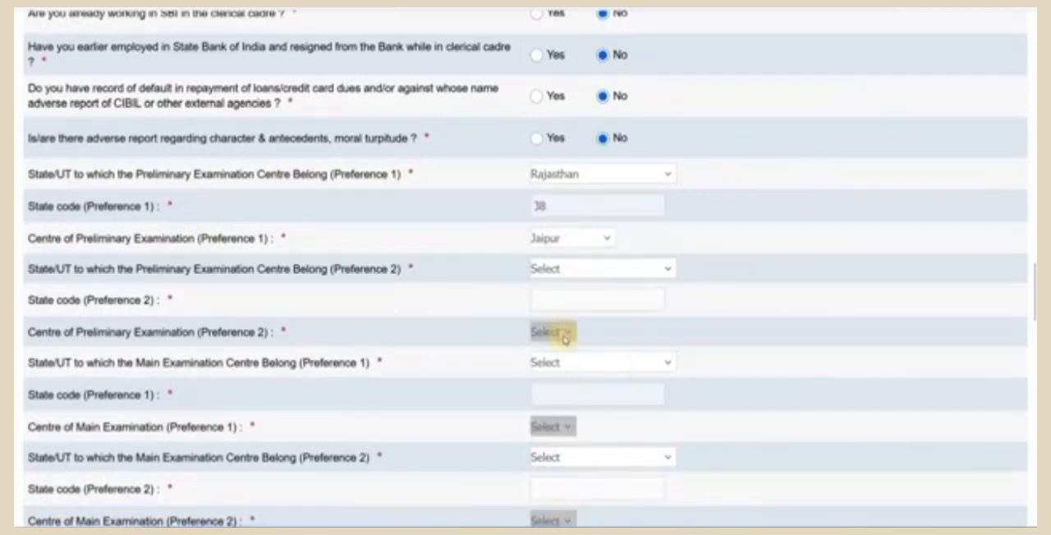
- Set Preference 2 for the Preliminary Examination to Delhi NCR as State/UT and Delhi/NCR (All NCR cities) as centre
{"action": "left_click", "coordinate": [575, 271]}
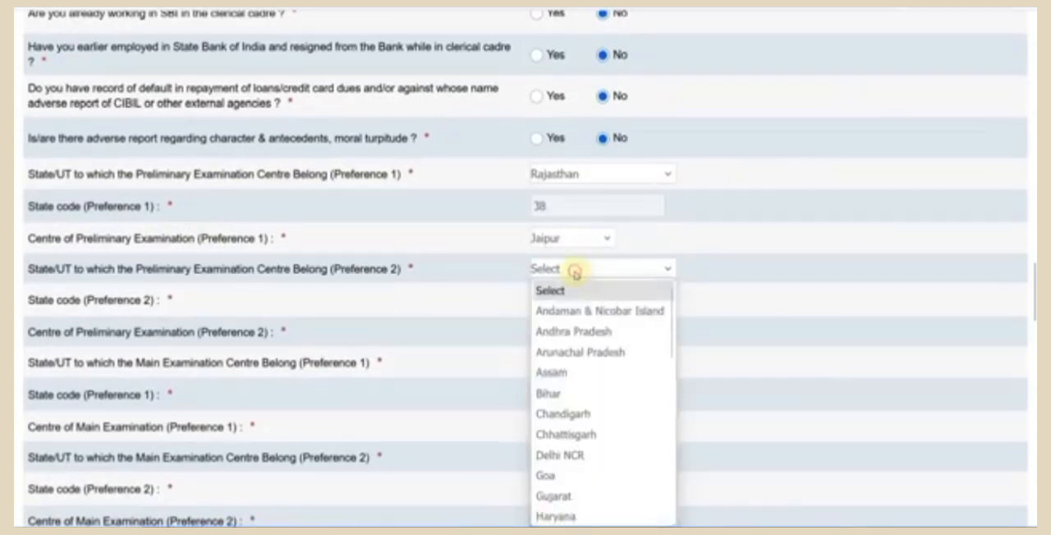
{"action": "scroll", "coordinate": [586, 305], "scroll_direction": "down", "scroll_amount": 6}
{"action": "scroll", "coordinate": [585, 373], "scroll_direction": "up", "scroll_amount": 2}
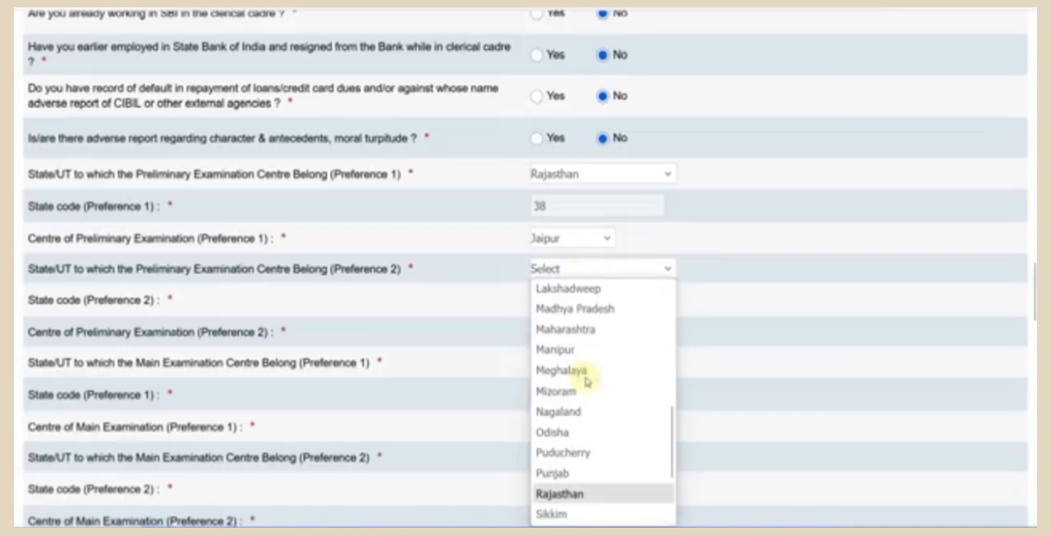
{"action": "scroll", "coordinate": [586, 380], "scroll_direction": "up", "scroll_amount": 2}
{"action": "scroll", "coordinate": [586, 394], "scroll_direction": "up", "scroll_amount": 4}
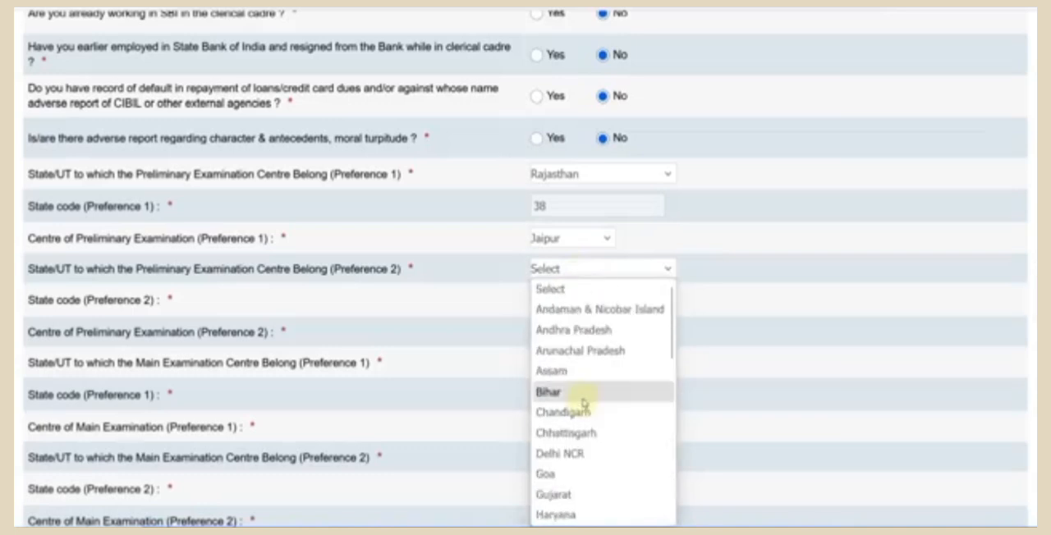
{"action": "left_click", "coordinate": [575, 453]}
- Set Preference 1 for the Main Examination to Rajasthan as State/UT and Jaipur as centre
{"action": "scroll", "coordinate": [572, 269], "scroll_direction": "down", "scroll_amount": 2}
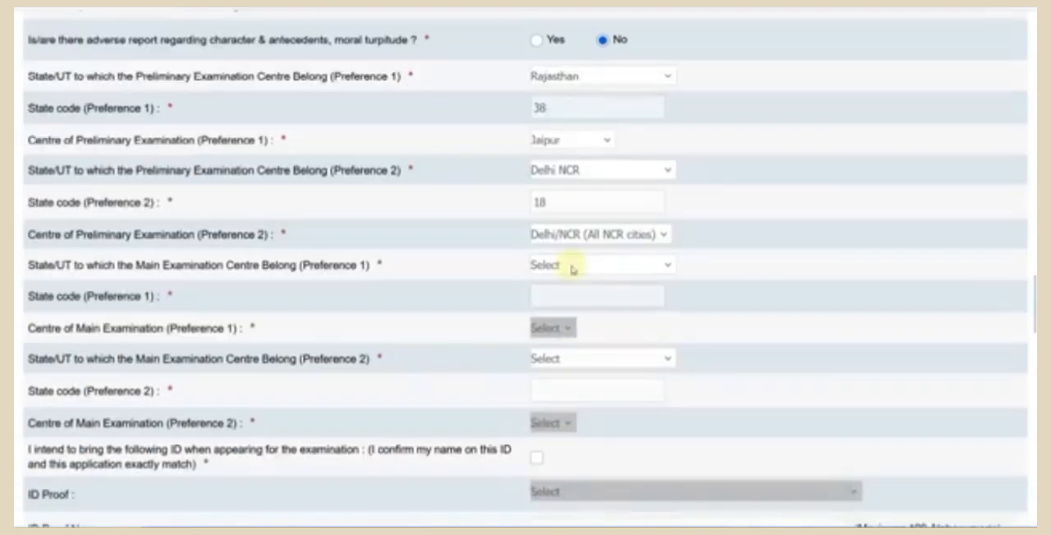
{"action": "left_click", "coordinate": [572, 268]}
{"action": "scroll", "coordinate": [585, 386], "scroll_direction": "down", "scroll_amount": 7}
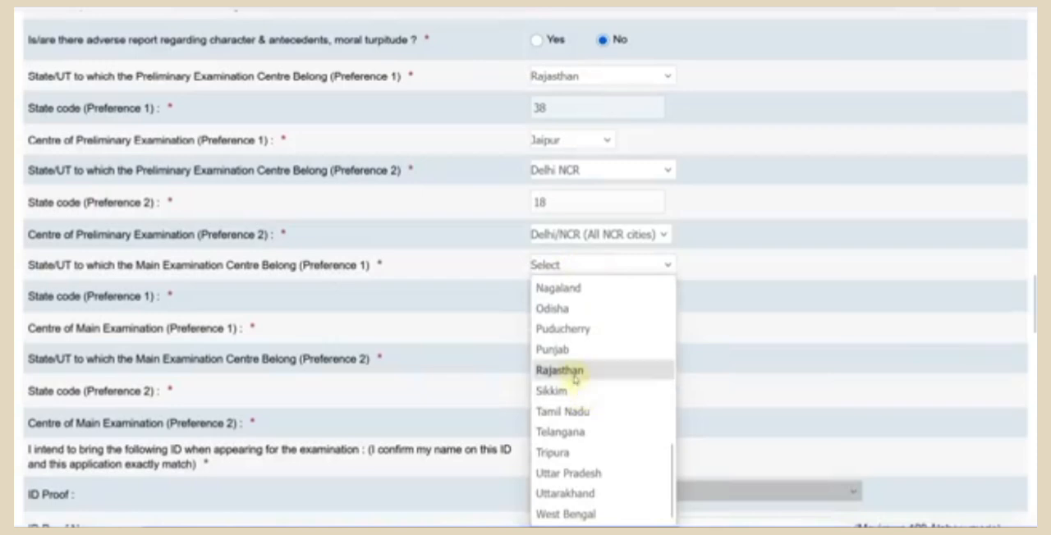
{"action": "left_click", "coordinate": [573, 370]}
{"action": "left_click", "coordinate": [565, 329]}
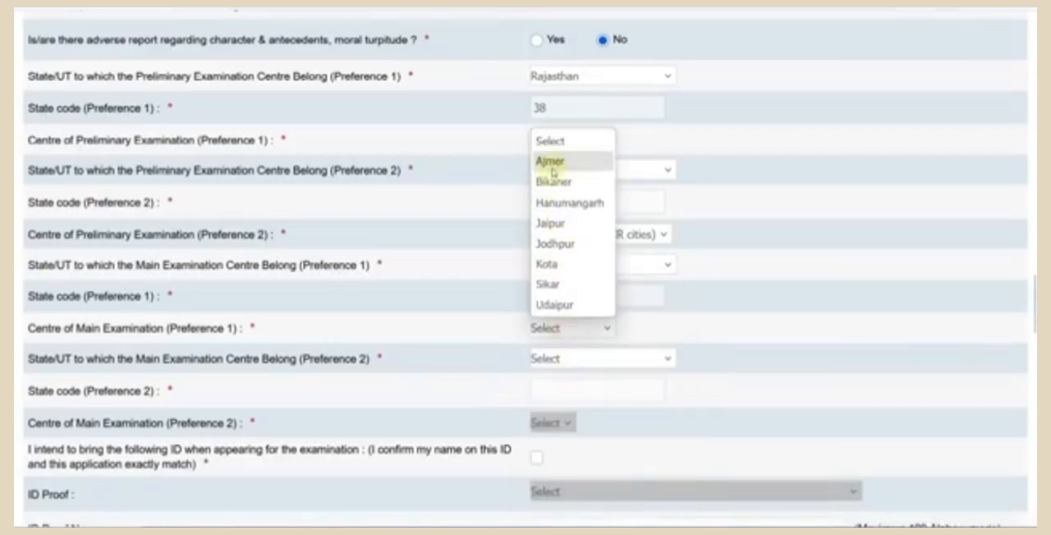
{"action": "left_click", "coordinate": [558, 224]}
- Set Preference 2 for the Main Examination to Delhi NCR as State/UT and Delhi/NCR (All NCR cities) as centre
{"action": "left_click", "coordinate": [580, 359]}
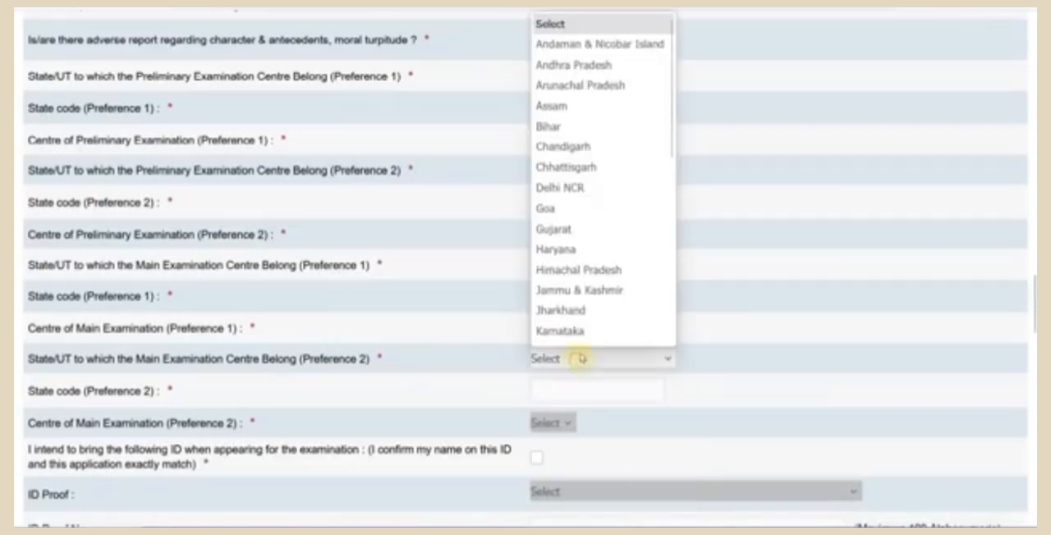
{"action": "left_click", "coordinate": [562, 188]}
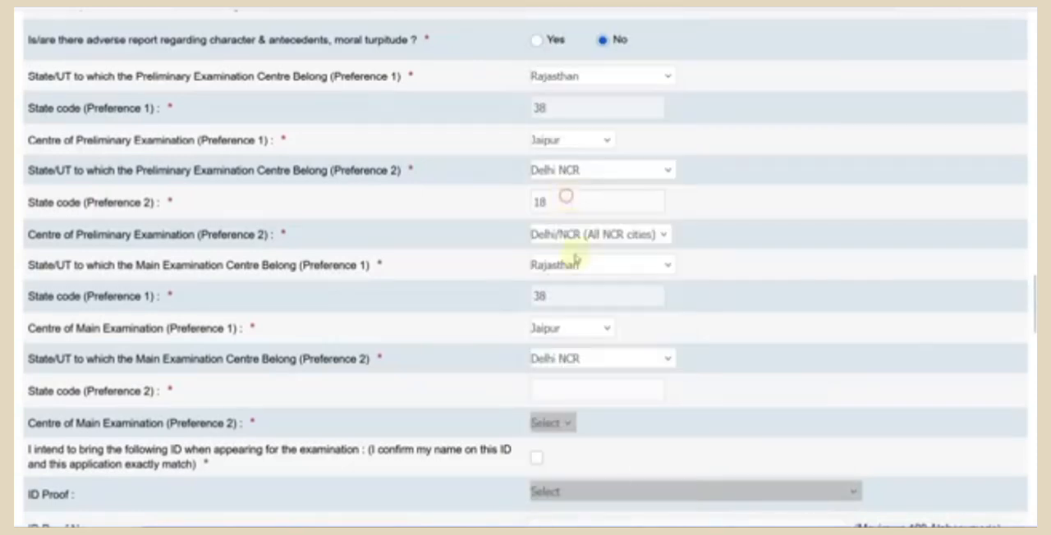
{"action": "left_click", "coordinate": [565, 416]}
{"action": "left_click", "coordinate": [569, 462]}
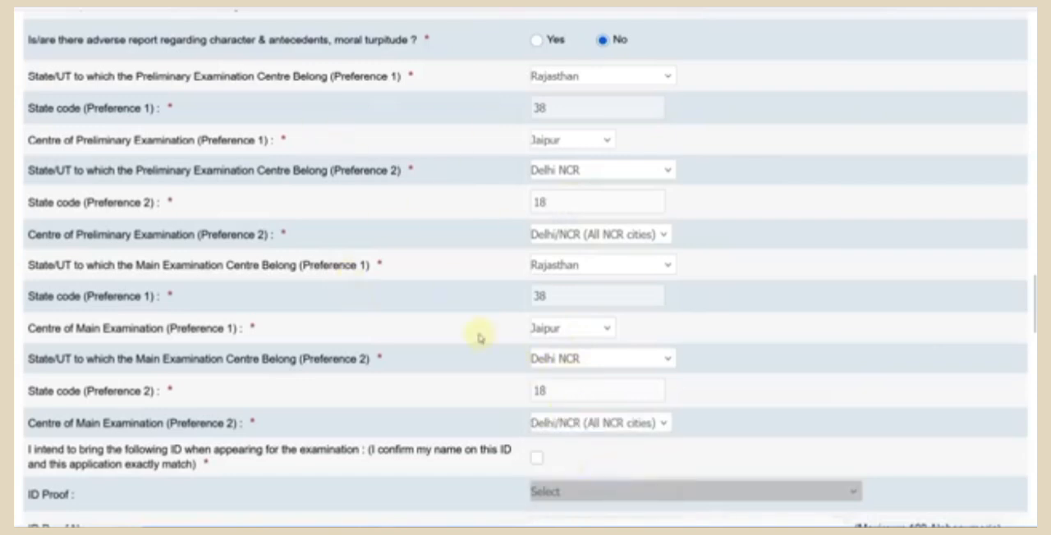
- Confirm the ID declaration with Aadhar Card as ID proof, and set the medium of paper to English and Hindi
{"action": "scroll", "coordinate": [480, 337], "scroll_direction": "down", "scroll_amount": 3}
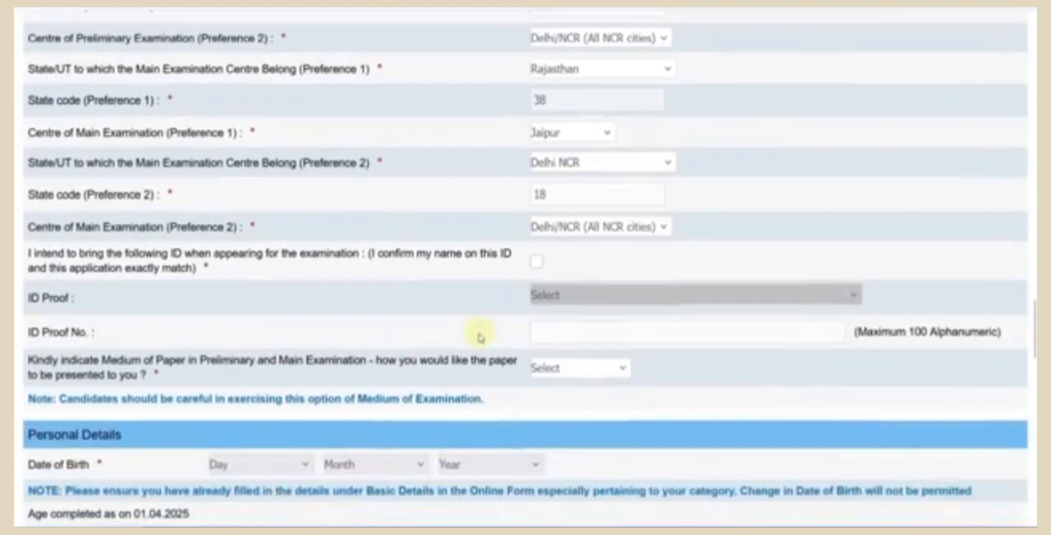
{"action": "left_click", "coordinate": [536, 263]}
{"action": "left_click", "coordinate": [546, 294]}
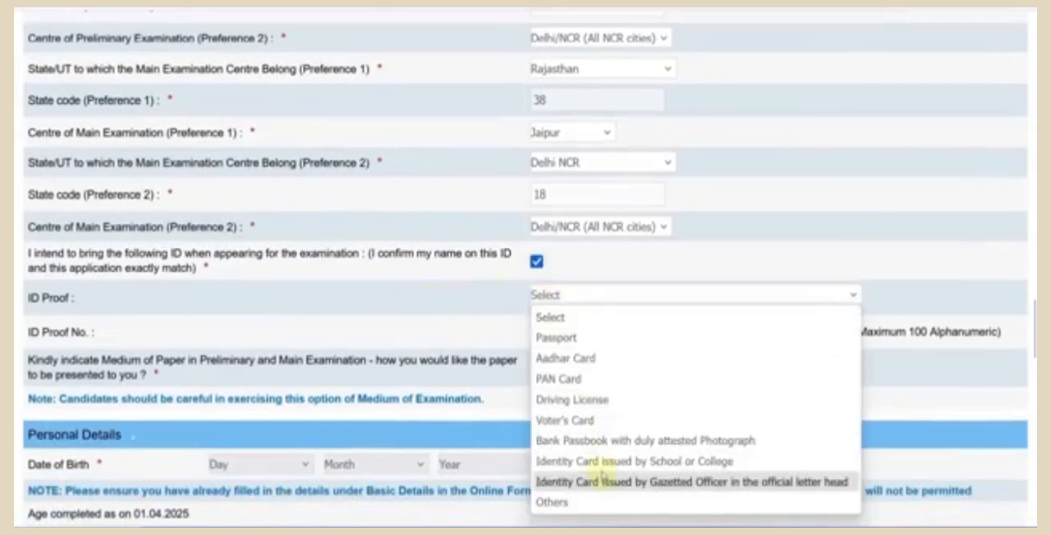
{"action": "left_click", "coordinate": [577, 363]}
{"action": "left_click", "coordinate": [570, 335]}
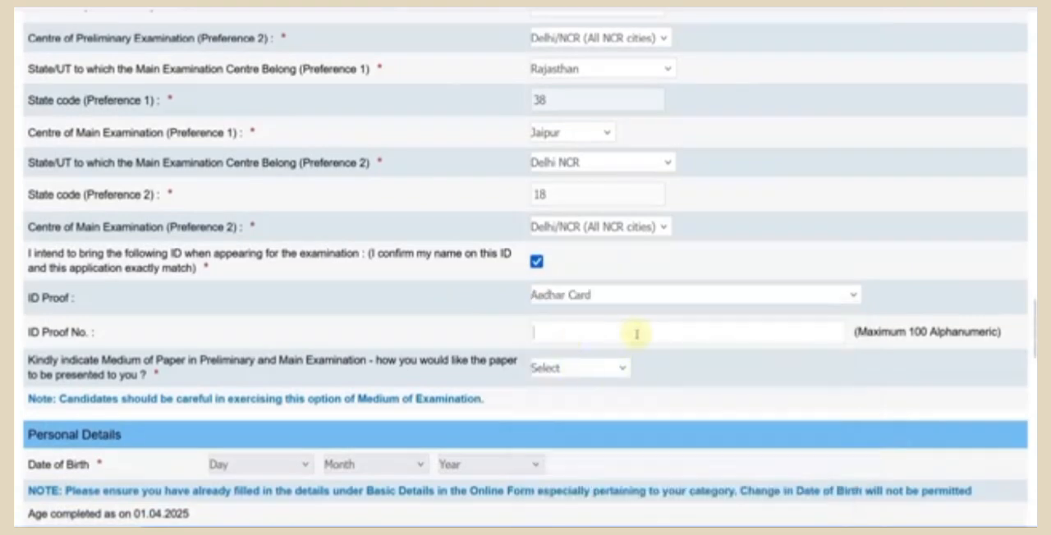
{"action": "left_click", "coordinate": [556, 370]}
{"action": "left_click", "coordinate": [563, 412]}
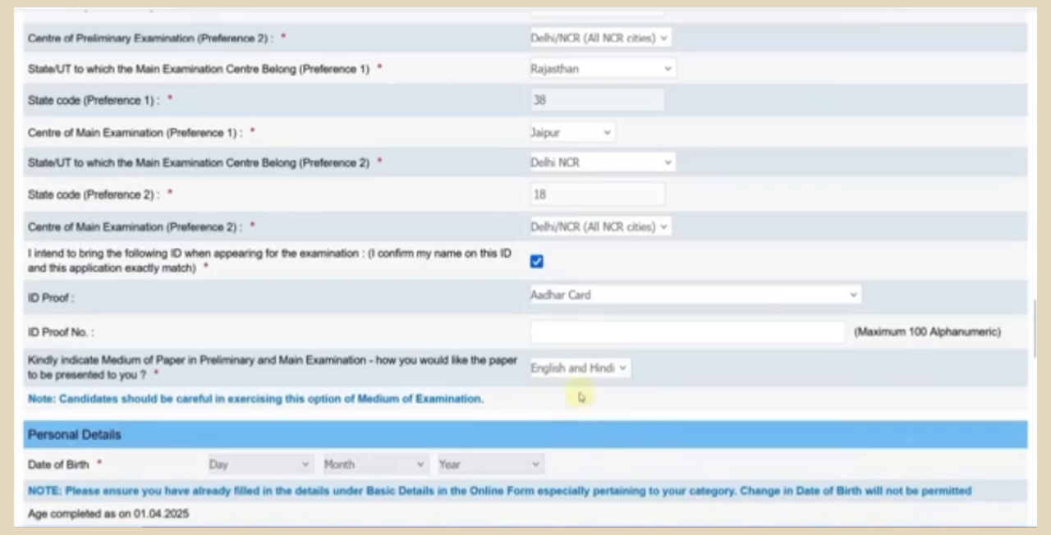
- Enter the applicant's day, month and year of birth under Personal Details
{"action": "scroll", "coordinate": [526, 378], "scroll_direction": "down", "scroll_amount": 4}
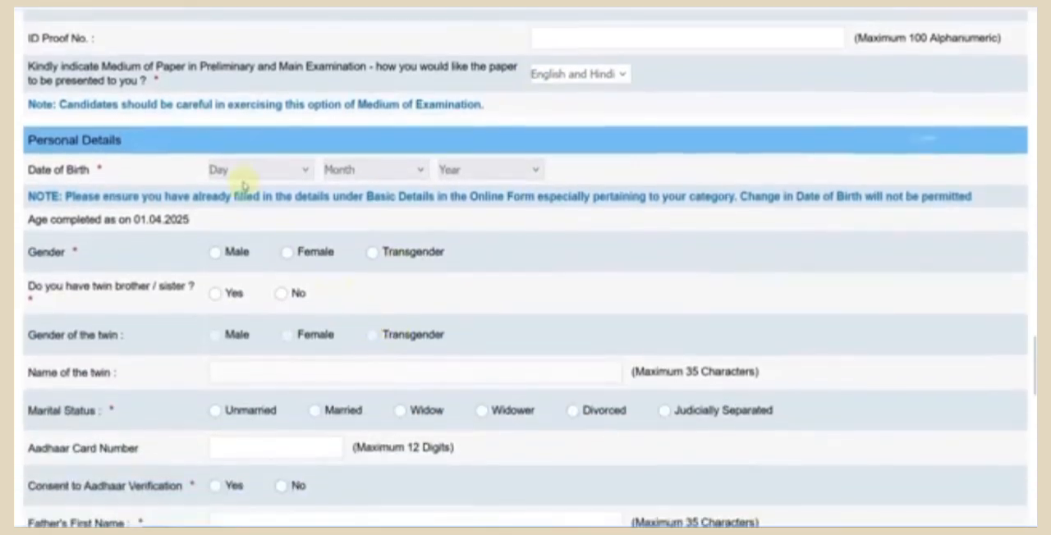
{"action": "left_click", "coordinate": [243, 173]}
{"action": "scroll", "coordinate": [243, 210], "scroll_direction": "down", "scroll_amount": 4}
{"action": "left_click", "coordinate": [230, 326]}
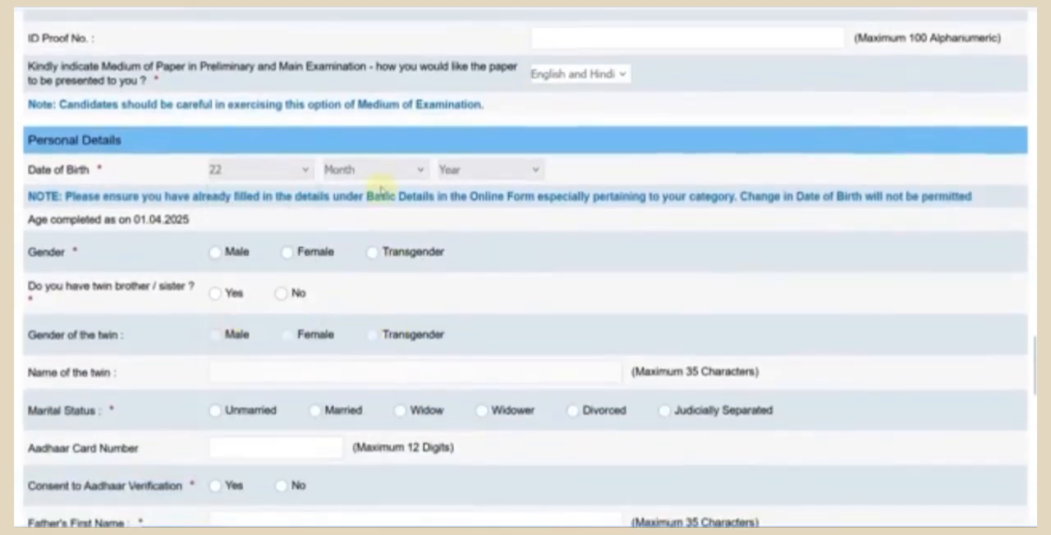
{"action": "left_click", "coordinate": [379, 170]}
{"action": "left_click", "coordinate": [363, 290]}
{"action": "left_click", "coordinate": [488, 170]}
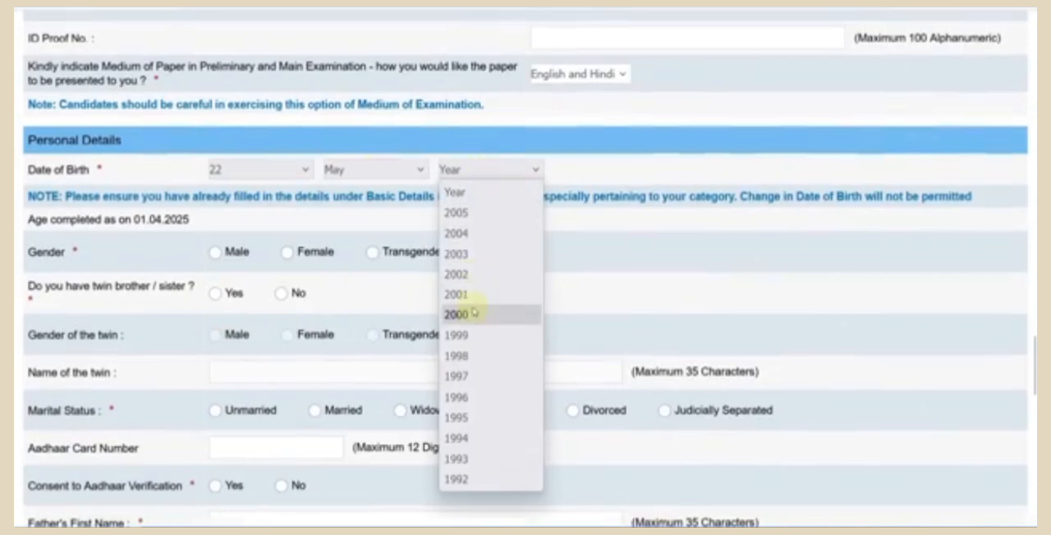
{"action": "left_click", "coordinate": [468, 311]}
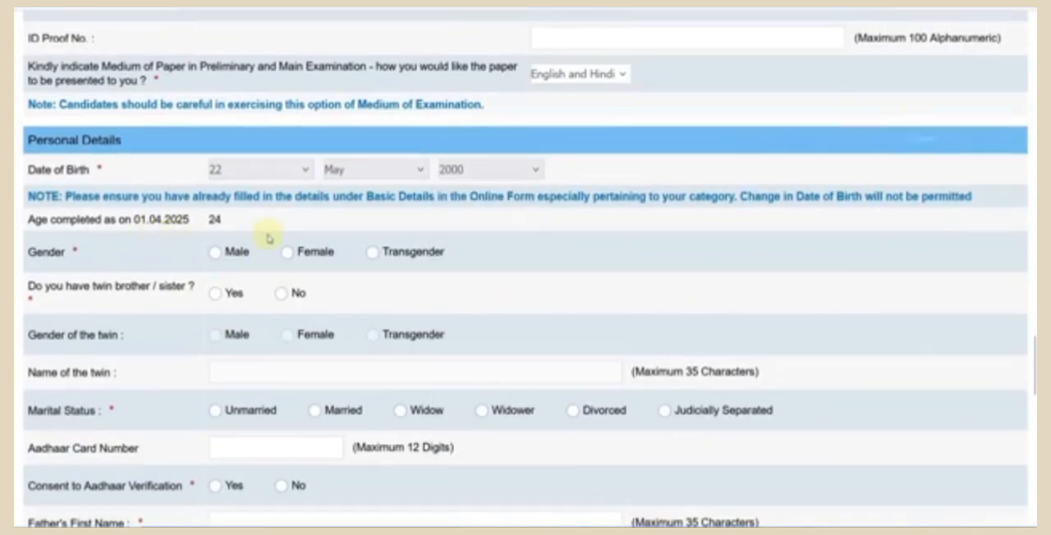
- Set gender to Male, twin brother/sister to No, marital status to Unmarried and consent to Aadhaar verification to Yes
{"action": "scroll", "coordinate": [267, 238], "scroll_direction": "down", "scroll_amount": 2}
{"action": "left_click", "coordinate": [214, 155]}
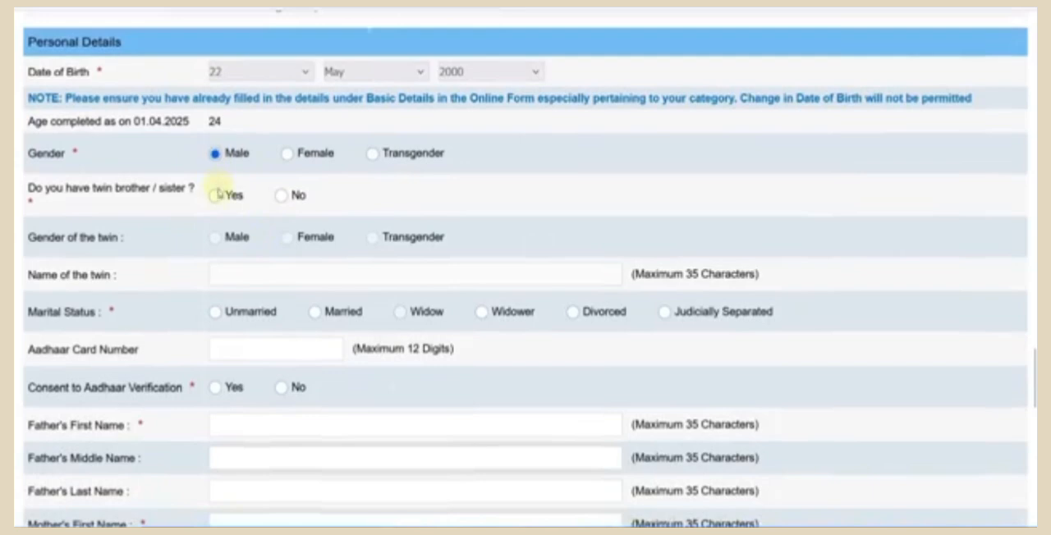
{"action": "left_click", "coordinate": [283, 198]}
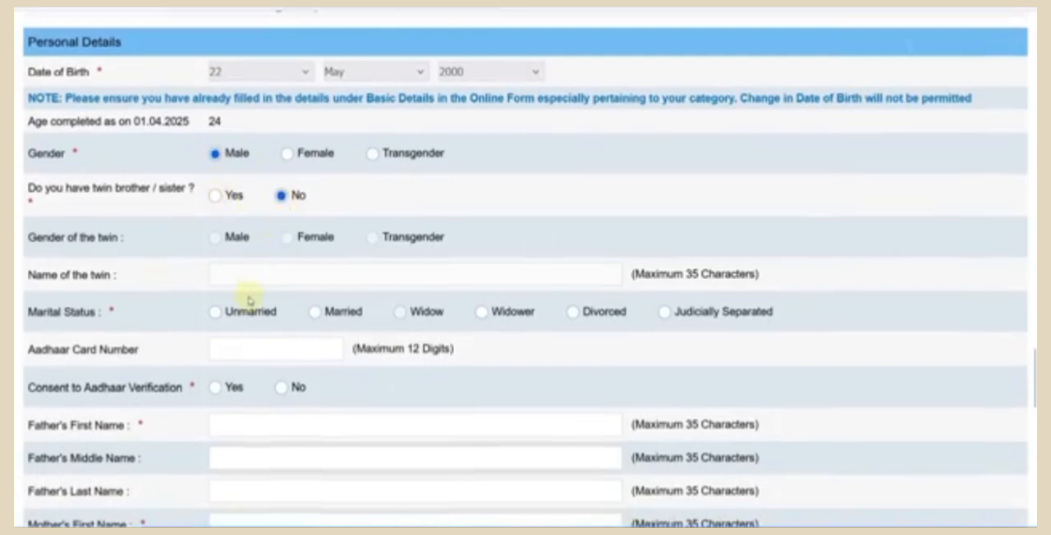
{"action": "left_click", "coordinate": [215, 313]}
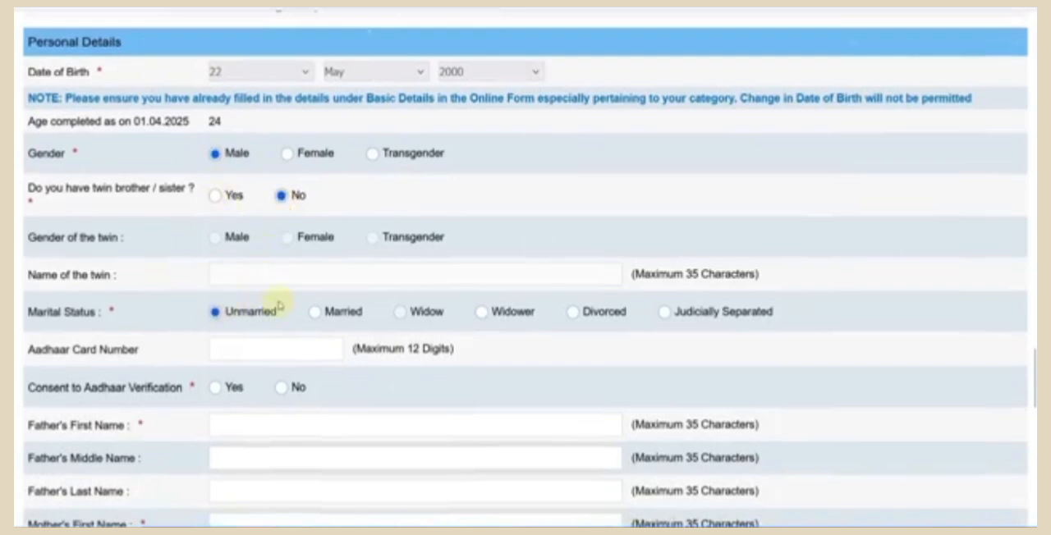
{"action": "scroll", "coordinate": [275, 296], "scroll_direction": "down", "scroll_amount": 4}
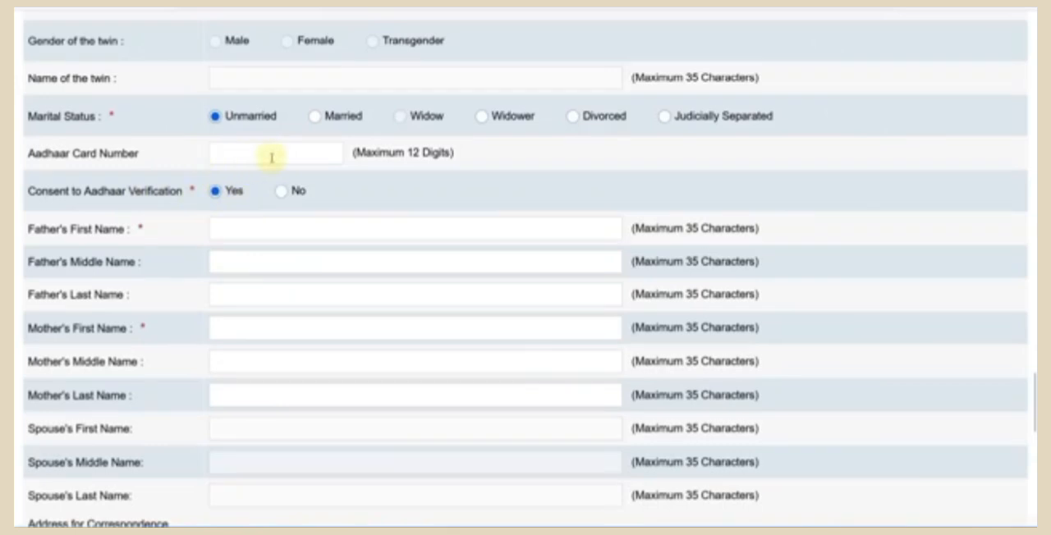
- Fill in the father's first and last names and the mother's first name
{"action": "scroll", "coordinate": [300, 169], "scroll_direction": "down", "scroll_amount": 3}
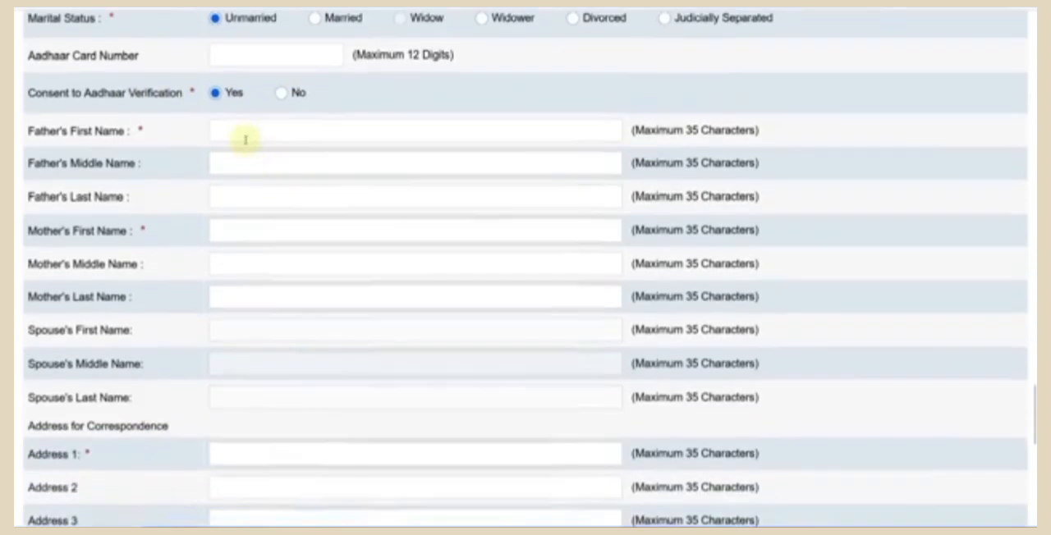
{"action": "left_click", "coordinate": [239, 137]}
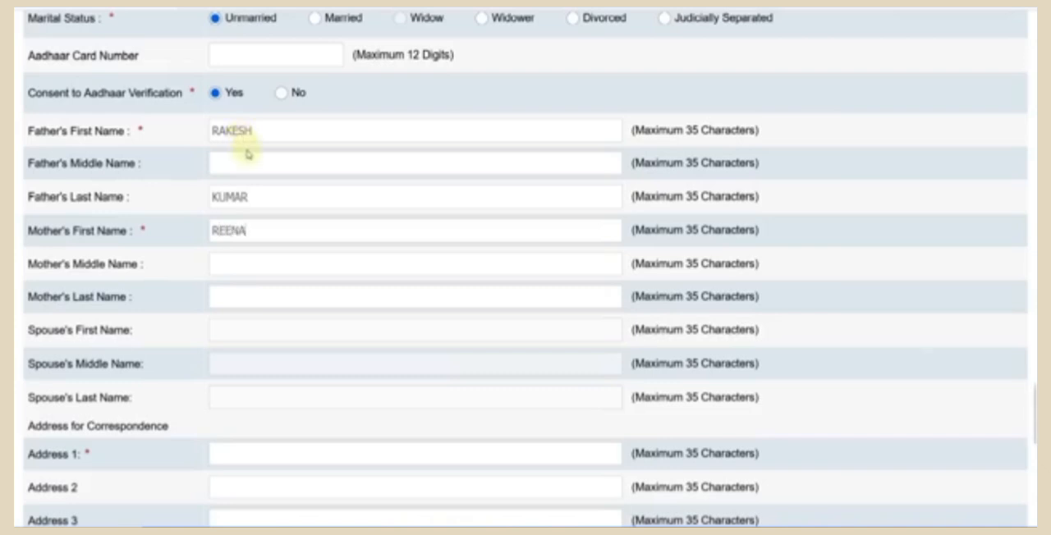
- Examine the Address for Correspondence fields, including District, State and Pincode
{"action": "scroll", "coordinate": [246, 148], "scroll_direction": "down", "scroll_amount": 1}
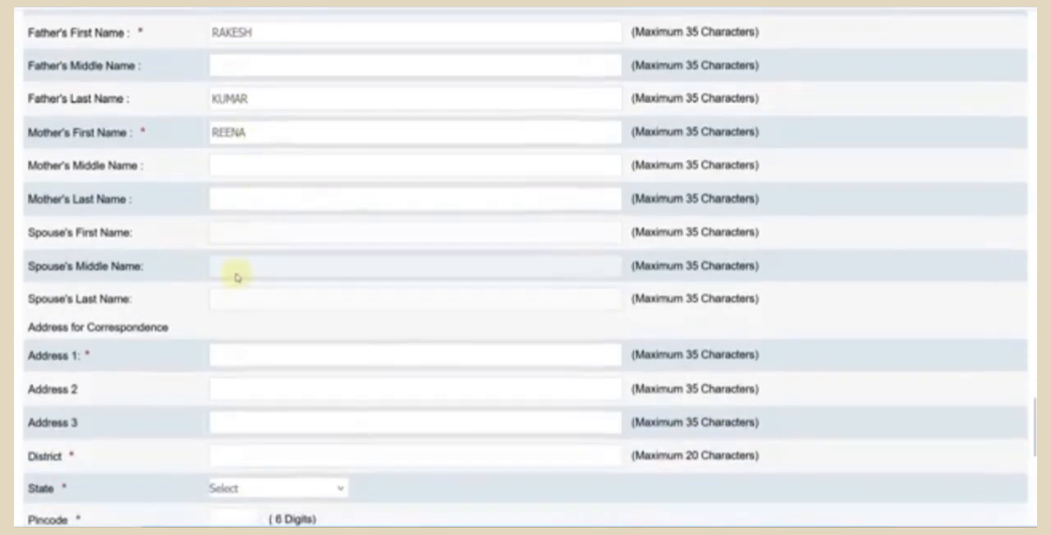
{"action": "scroll", "coordinate": [237, 277], "scroll_direction": "down", "scroll_amount": 2}
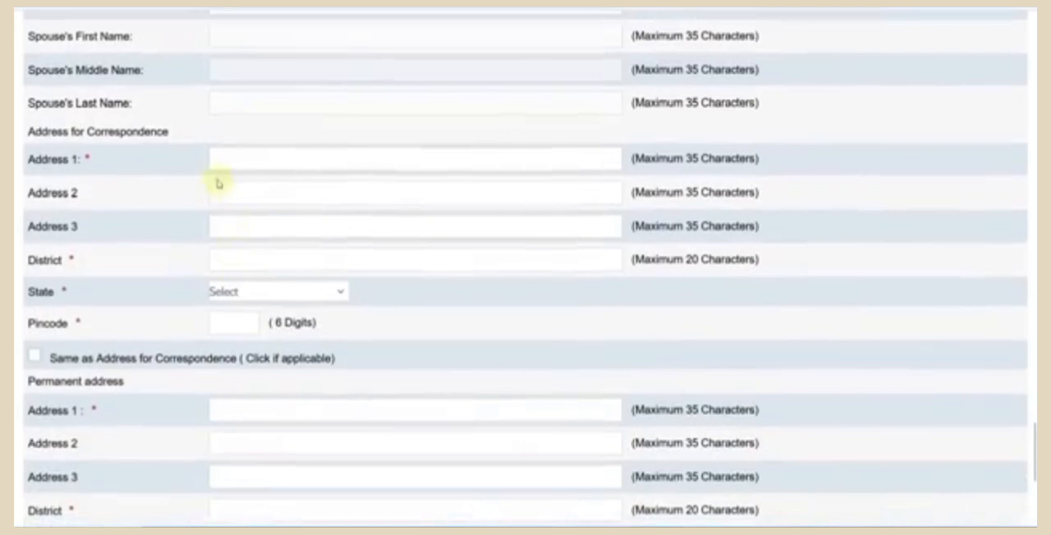
{"action": "left_click", "coordinate": [237, 255]}
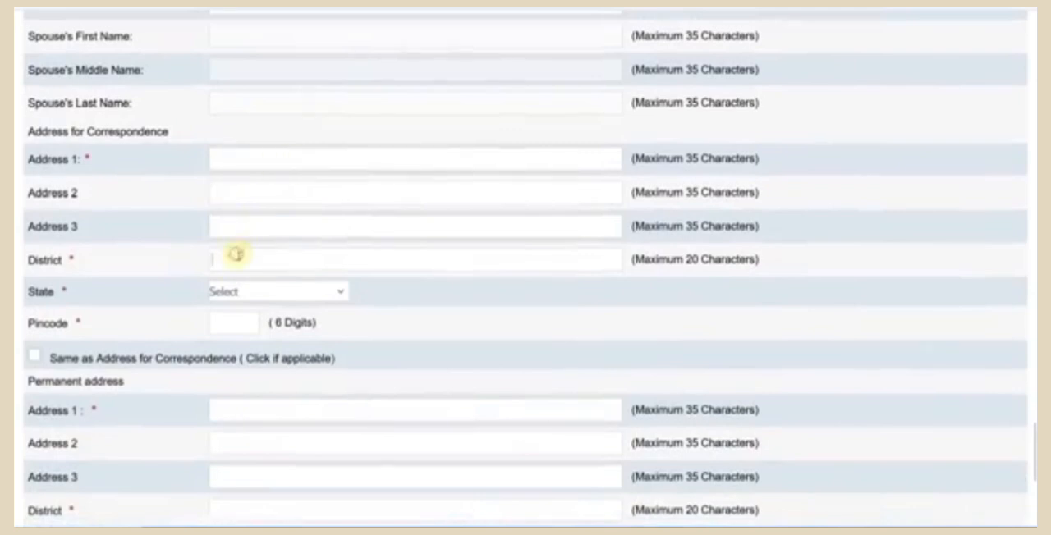
{"action": "left_click", "coordinate": [260, 297]}
{"action": "left_click", "coordinate": [230, 321]}
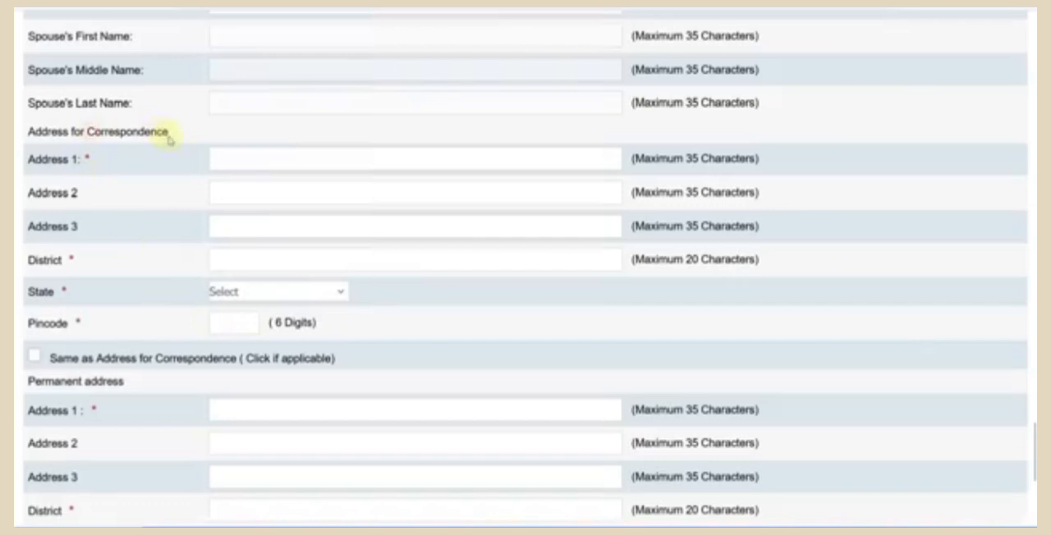
- Turn the option to use the correspondence address as the permanent address on and off again
{"action": "scroll", "coordinate": [174, 270], "scroll_direction": "down", "scroll_amount": 1}
{"action": "scroll", "coordinate": [172, 269], "scroll_direction": "down", "scroll_amount": 1}
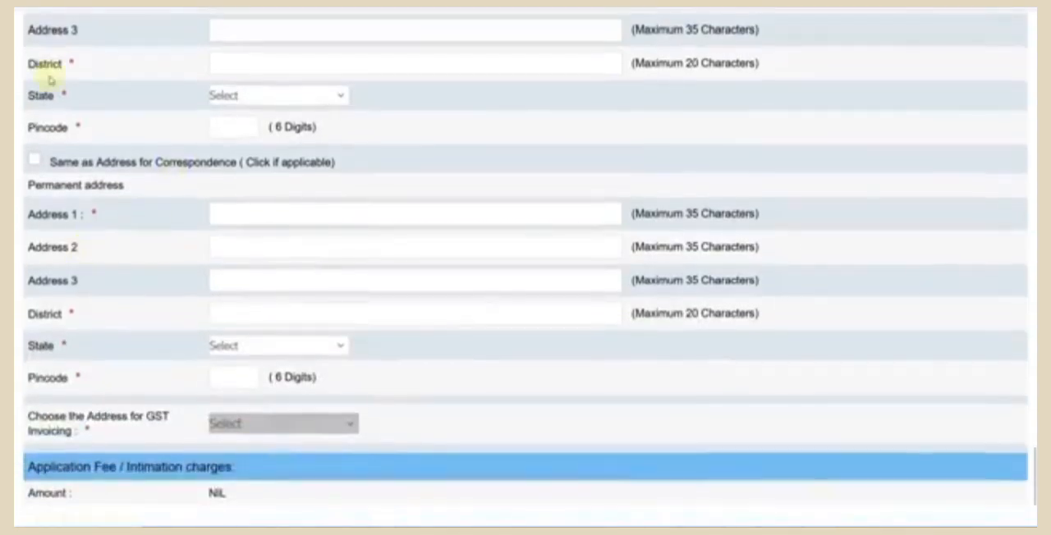
{"action": "left_click", "coordinate": [33, 161]}
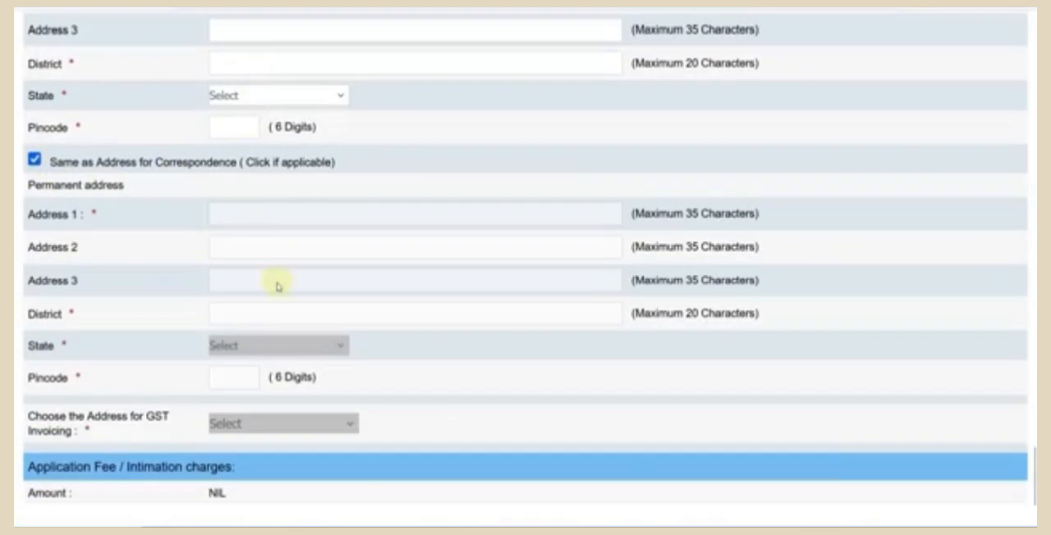
{"action": "left_click", "coordinate": [33, 161]}
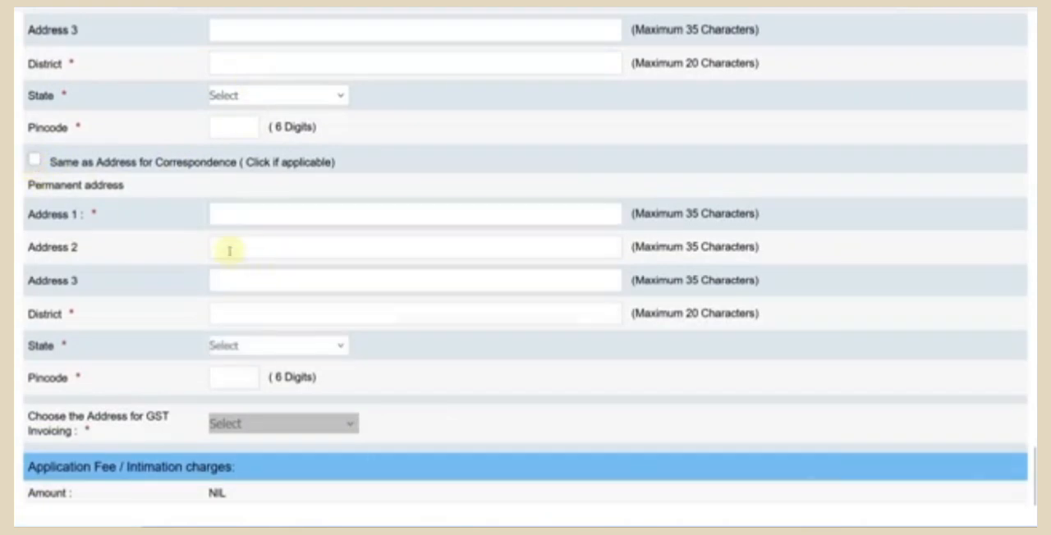
- Validate the basic details and check the address sections for mandatory fields that still need entries
{"action": "scroll", "coordinate": [227, 247], "scroll_direction": "down", "scroll_amount": 1}
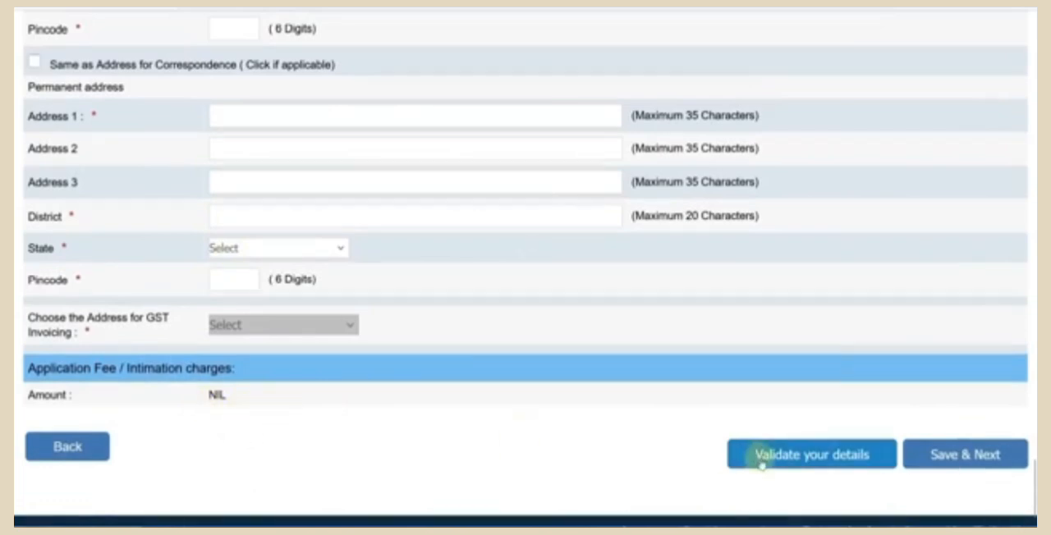
{"action": "left_click", "coordinate": [804, 461]}
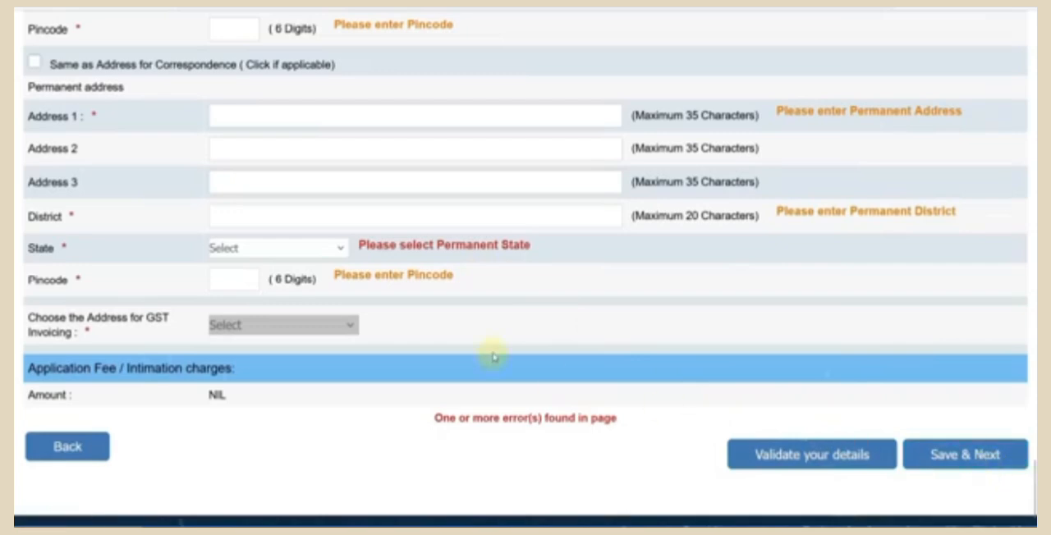
{"action": "scroll", "coordinate": [493, 352], "scroll_direction": "up", "scroll_amount": 2}
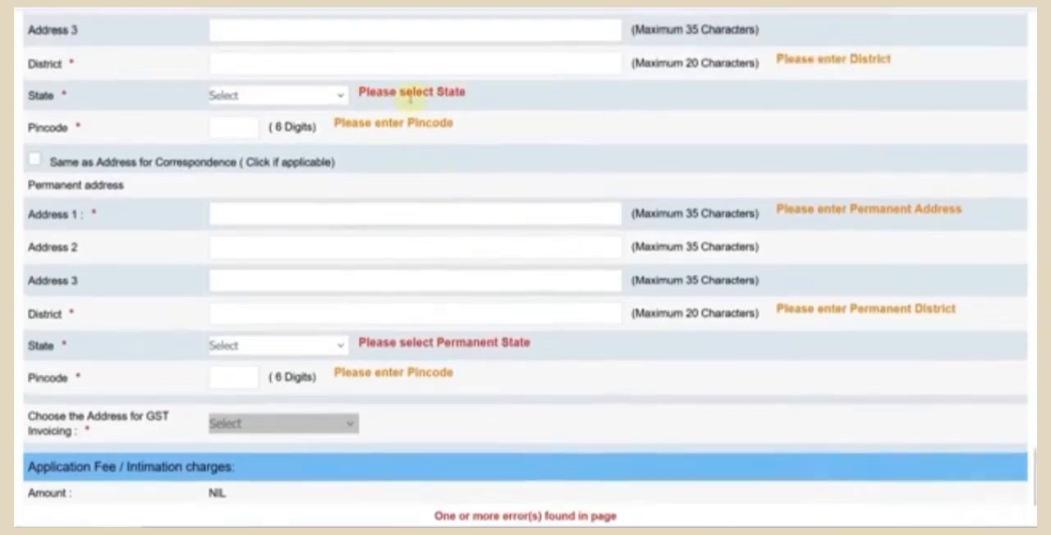
{"action": "scroll", "coordinate": [427, 82], "scroll_direction": "up", "scroll_amount": 2}
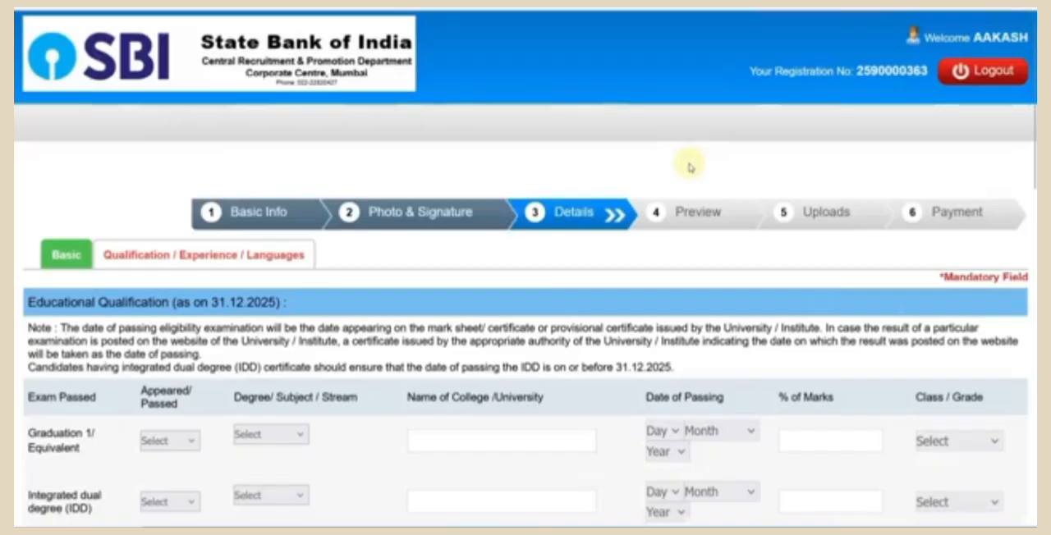
- Try Appeared as the exam status for Graduation 1/Equivalent
{"action": "scroll", "coordinate": [580, 210], "scroll_direction": "down", "scroll_amount": 3}
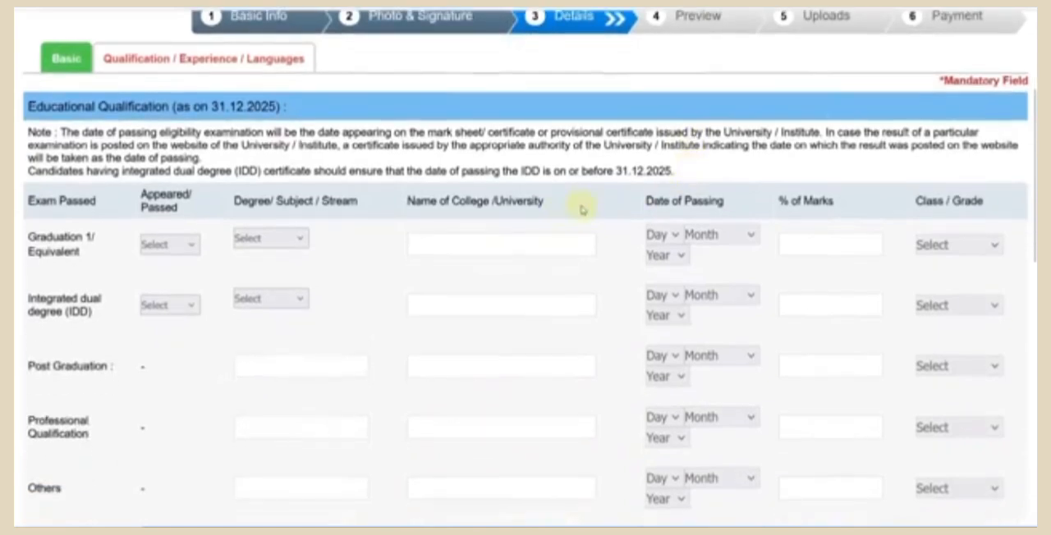
{"action": "left_click", "coordinate": [164, 244]}
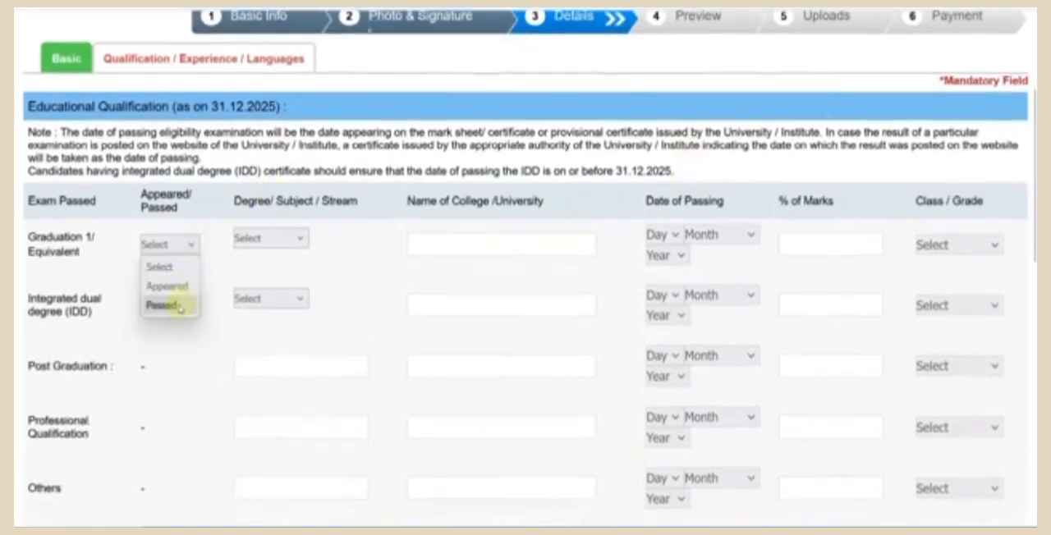
{"action": "left_click", "coordinate": [173, 288]}
{"action": "left_click", "coordinate": [598, 311]}
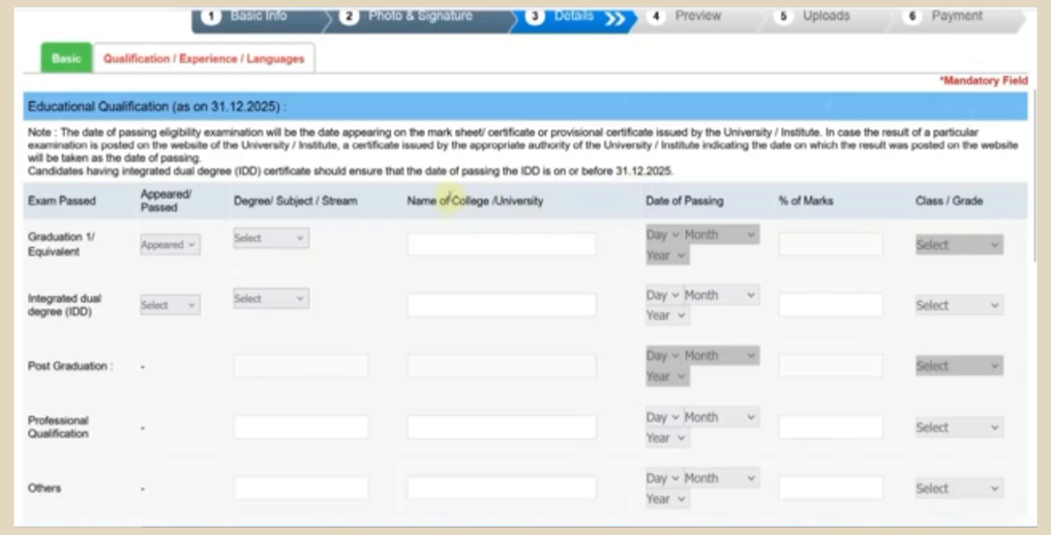
{"action": "left_click", "coordinate": [253, 240]}
{"action": "left_click", "coordinate": [663, 244]}
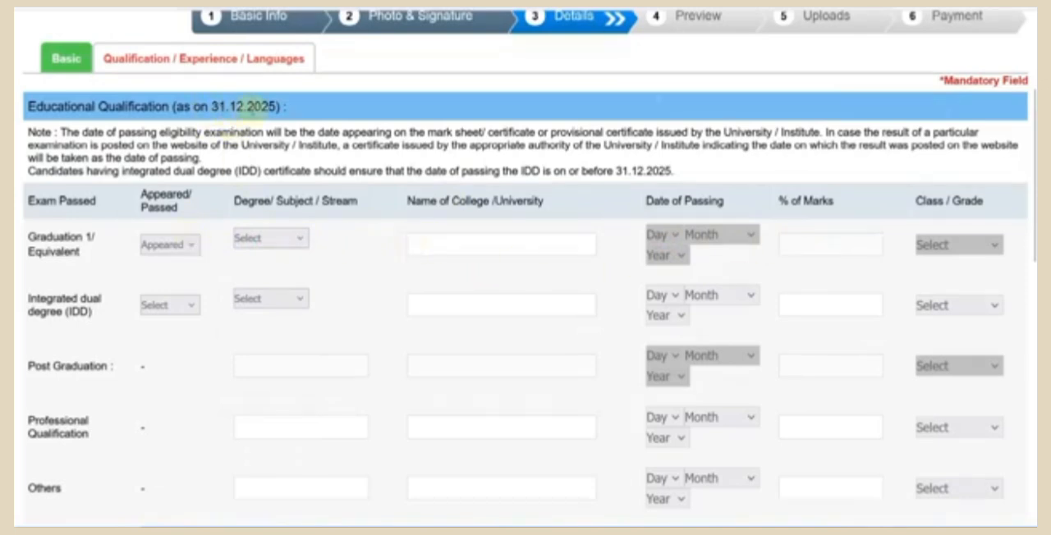
- Set the Graduation 1/Equivalent exam status to Passed and its degree stream to Engineering
{"action": "left_click", "coordinate": [193, 245]}
{"action": "left_click", "coordinate": [176, 303]}
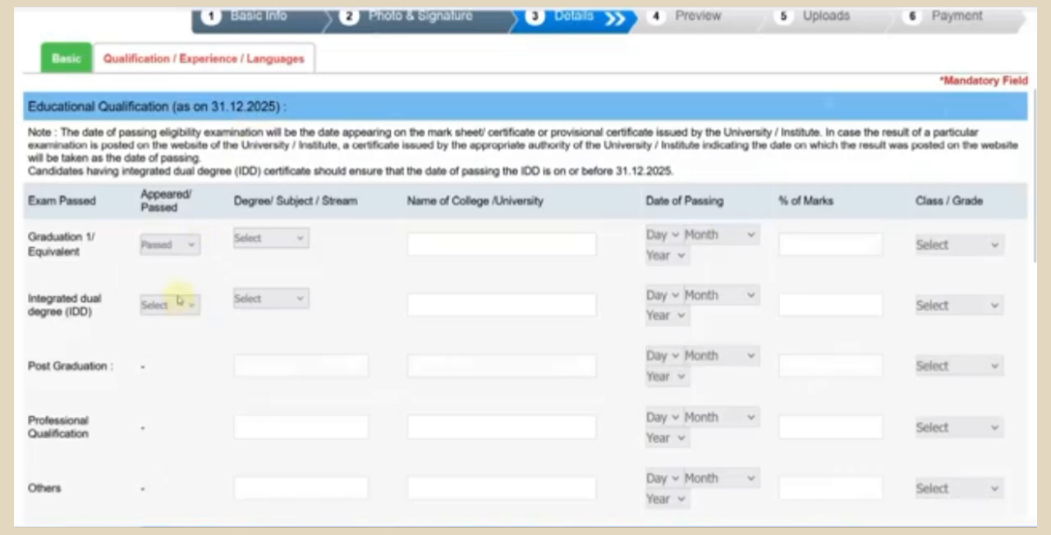
{"action": "left_click", "coordinate": [279, 245]}
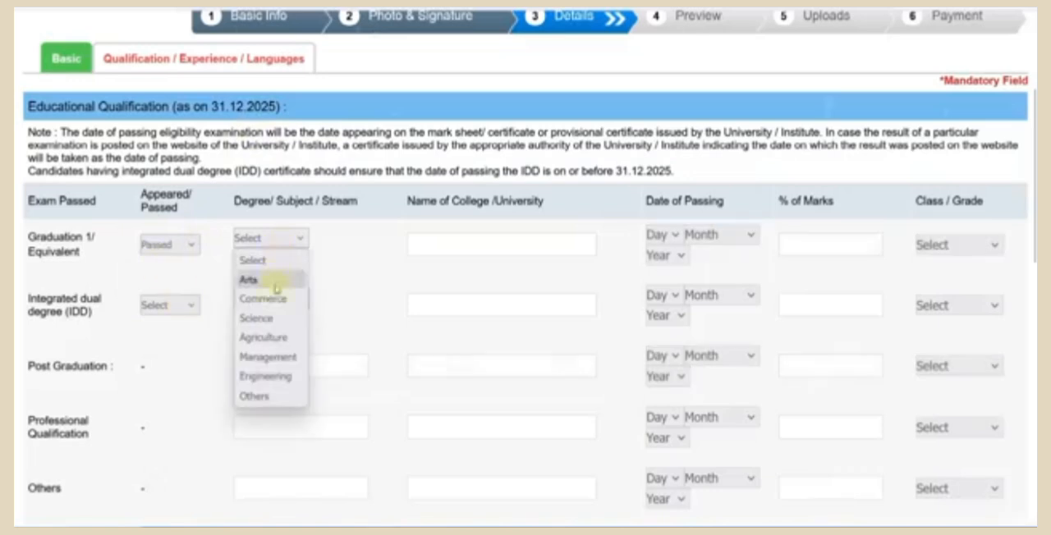
{"action": "left_click", "coordinate": [277, 374]}
- Enter RTU as the college/university name for Graduation 1/Equivalent
{"action": "left_click", "coordinate": [447, 249]}
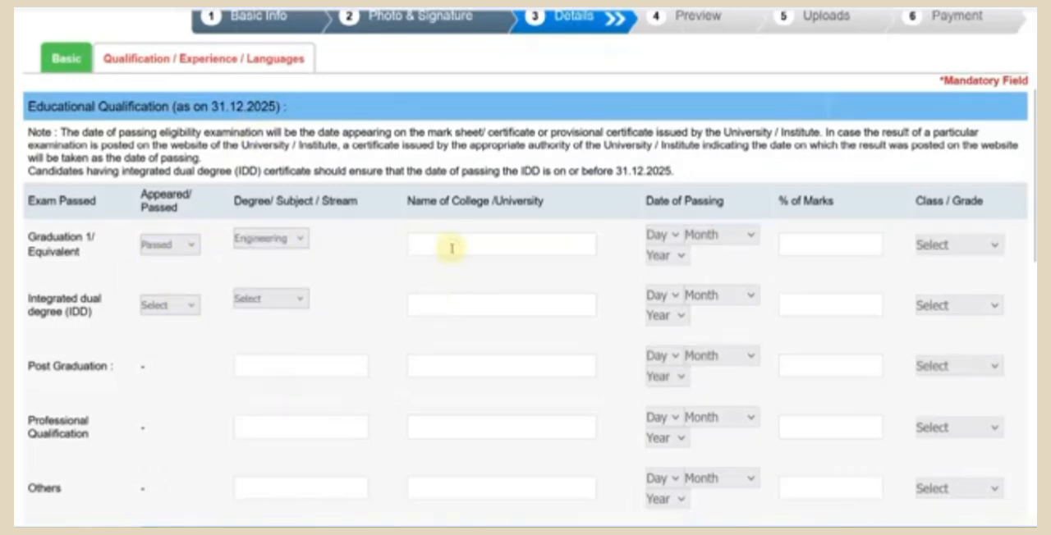
{"action": "type", "text": "RTU"}
{"action": "key", "text": "BackSpace"}
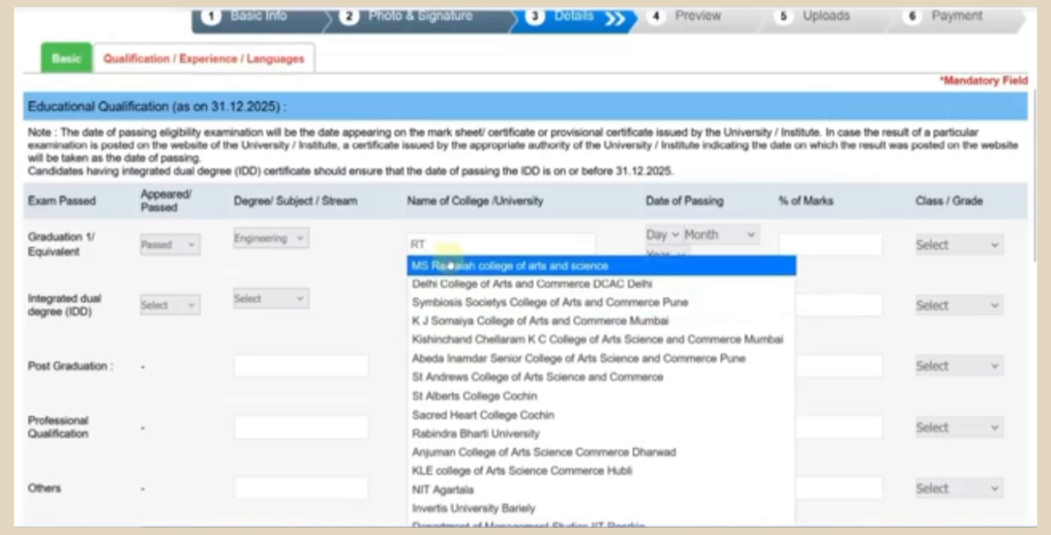
{"action": "type", "text": "U"}
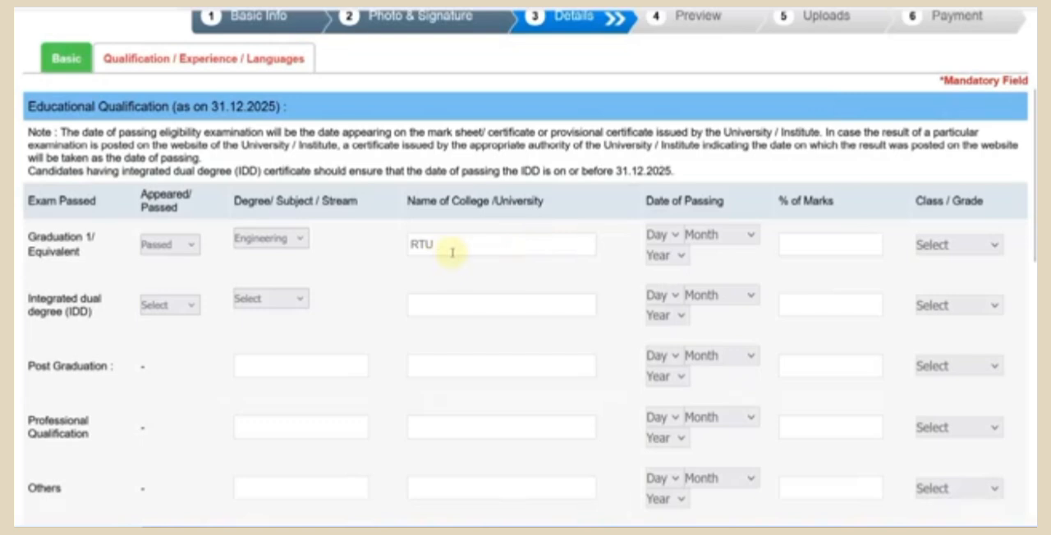
- Set the graduation date of passing to 25 September 2022
{"action": "left_click", "coordinate": [669, 235]}
{"action": "scroll", "coordinate": [672, 338], "scroll_direction": "down", "scroll_amount": 5}
{"action": "left_click", "coordinate": [662, 371]}
{"action": "left_click", "coordinate": [719, 235]}
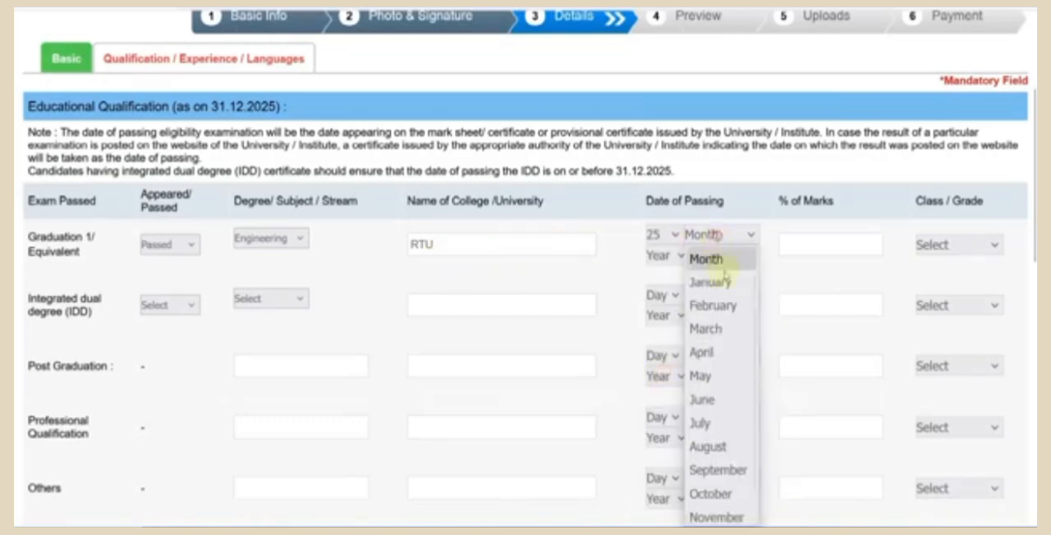
{"action": "scroll", "coordinate": [704, 451], "scroll_direction": "down", "scroll_amount": 1}
{"action": "left_click", "coordinate": [706, 444]}
{"action": "left_click", "coordinate": [668, 256]}
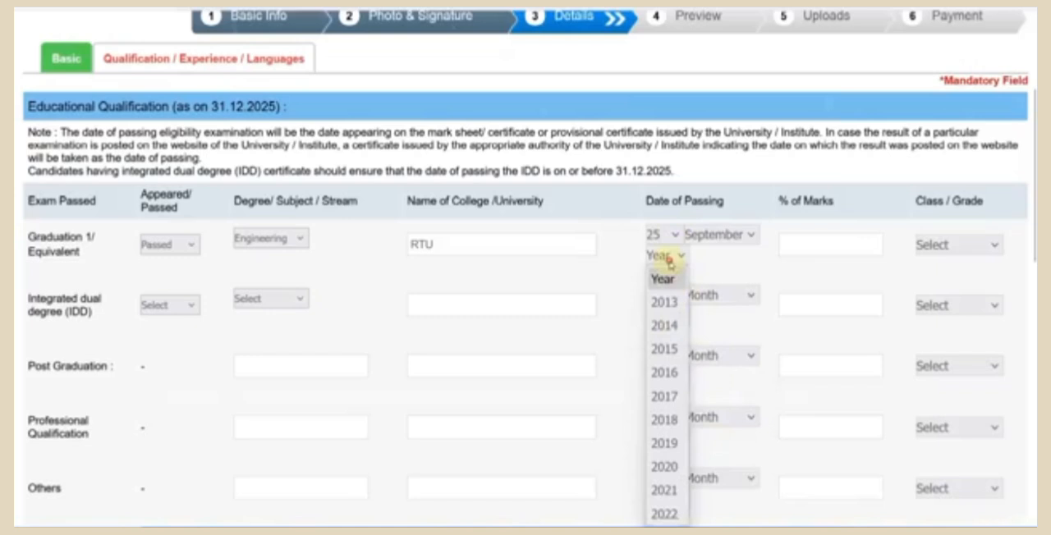
{"action": "scroll", "coordinate": [667, 420], "scroll_direction": "down", "scroll_amount": 1}
{"action": "left_click", "coordinate": [667, 439]}
- Enter 70 as the graduation percentage of marks and set the class to First Class
{"action": "left_click", "coordinate": [805, 252]}
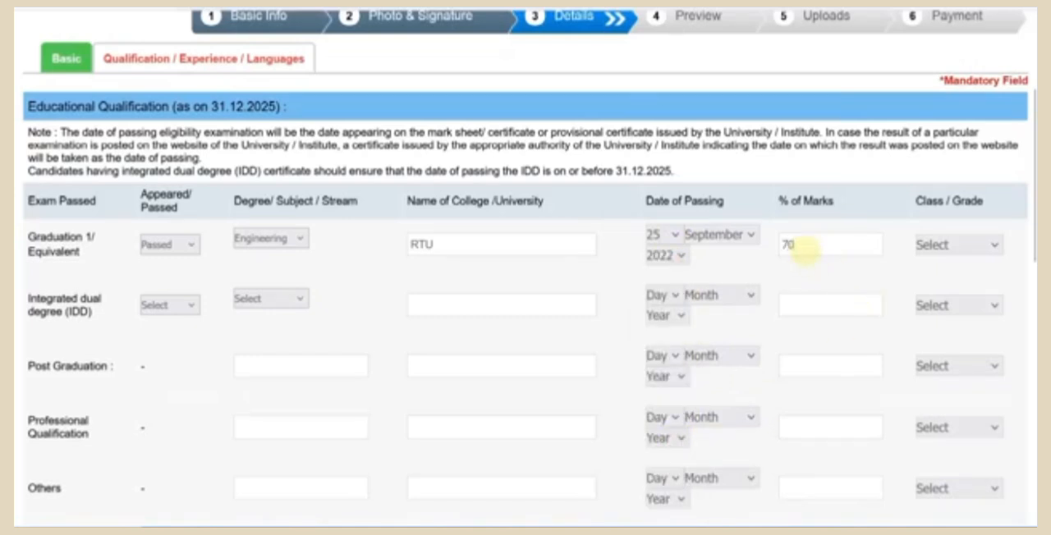
{"action": "left_click", "coordinate": [966, 249]}
{"action": "left_click", "coordinate": [959, 294]}
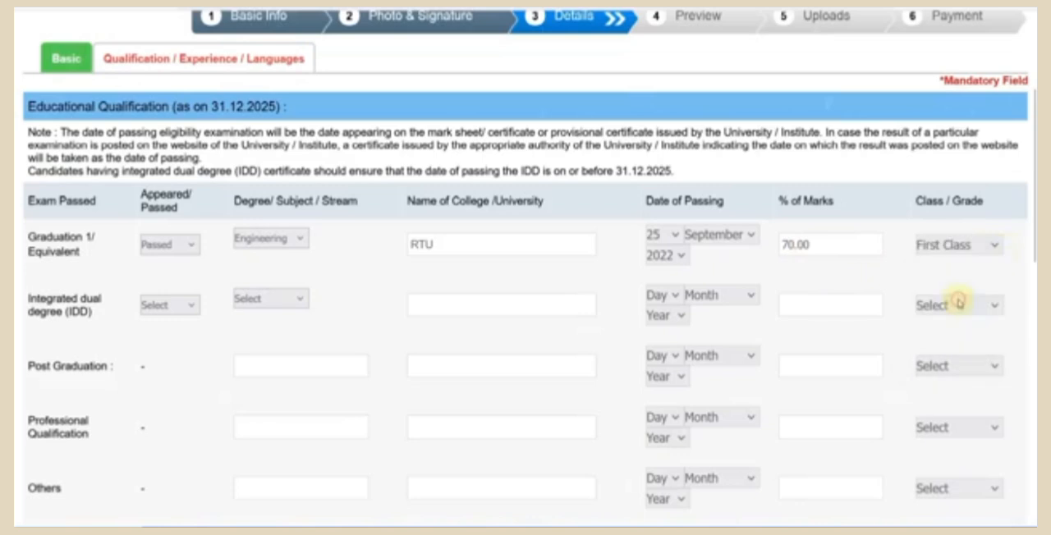
{"action": "scroll", "coordinate": [347, 219], "scroll_direction": "down", "scroll_amount": 3}
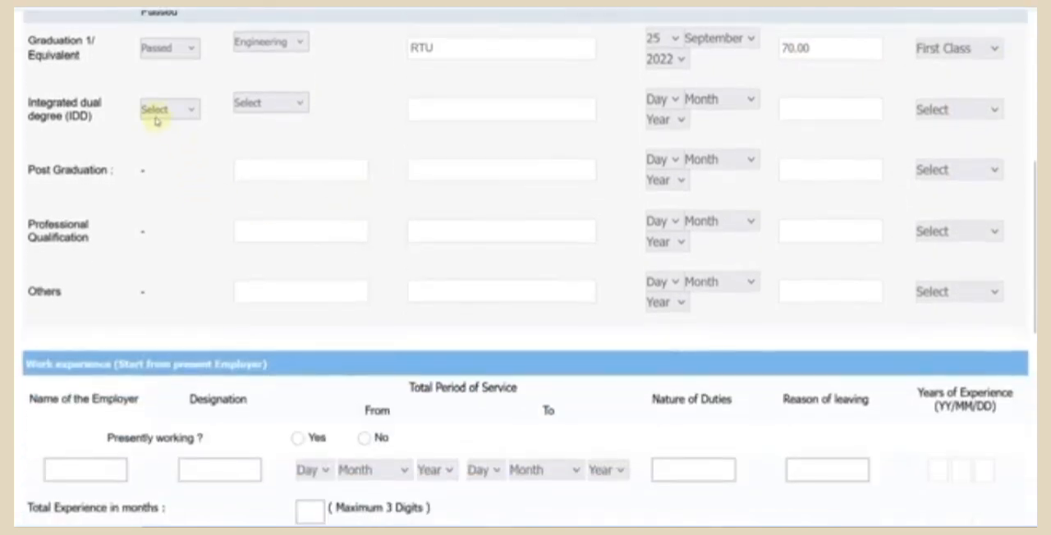
{"action": "left_click", "coordinate": [157, 116]}
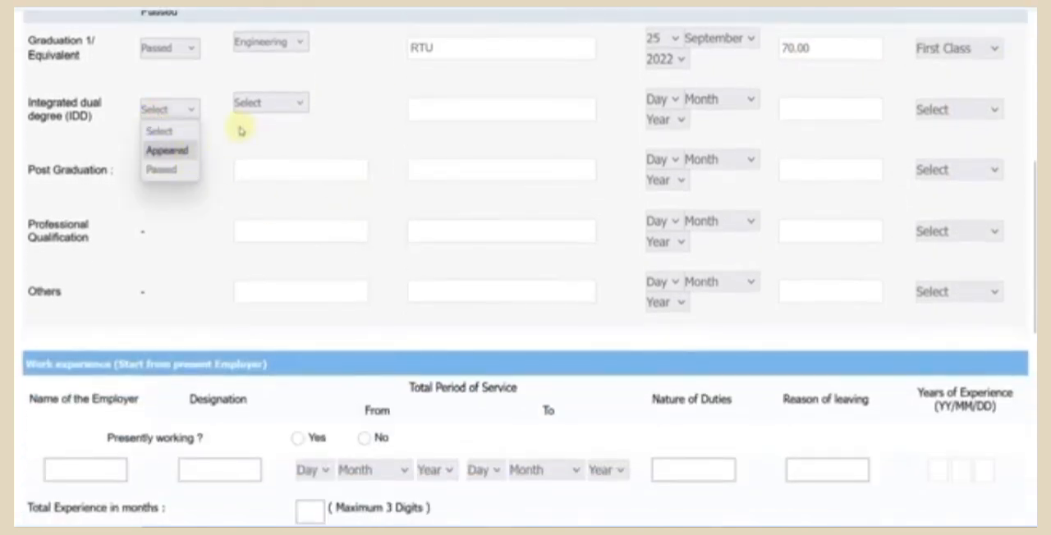
{"action": "left_click", "coordinate": [269, 103]}
{"action": "left_click", "coordinate": [185, 172]}
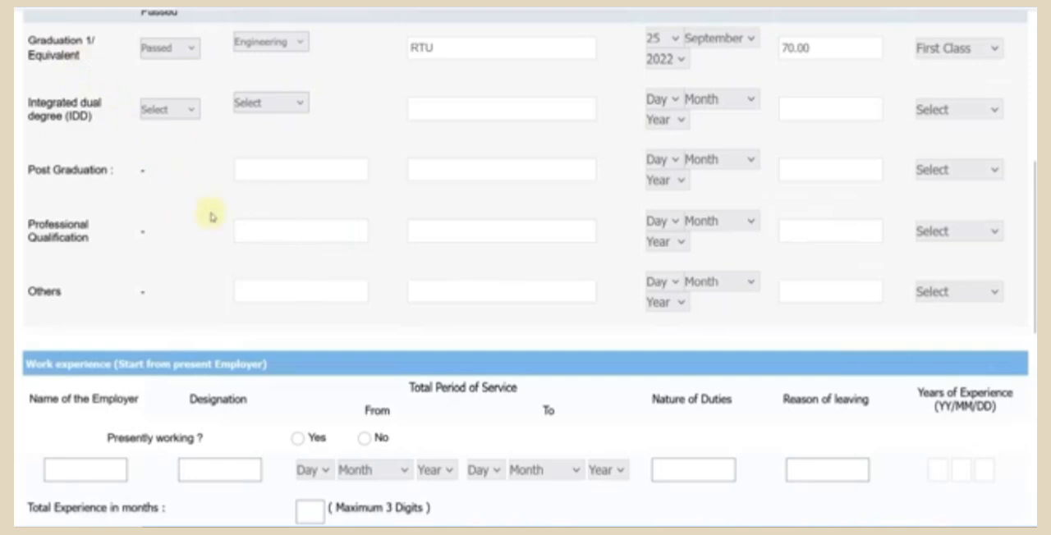
- Answer No to the Presently working question under Work experience
{"action": "scroll", "coordinate": [215, 220], "scroll_direction": "down", "scroll_amount": 2}
{"action": "scroll", "coordinate": [215, 220], "scroll_direction": "down", "scroll_amount": 1}
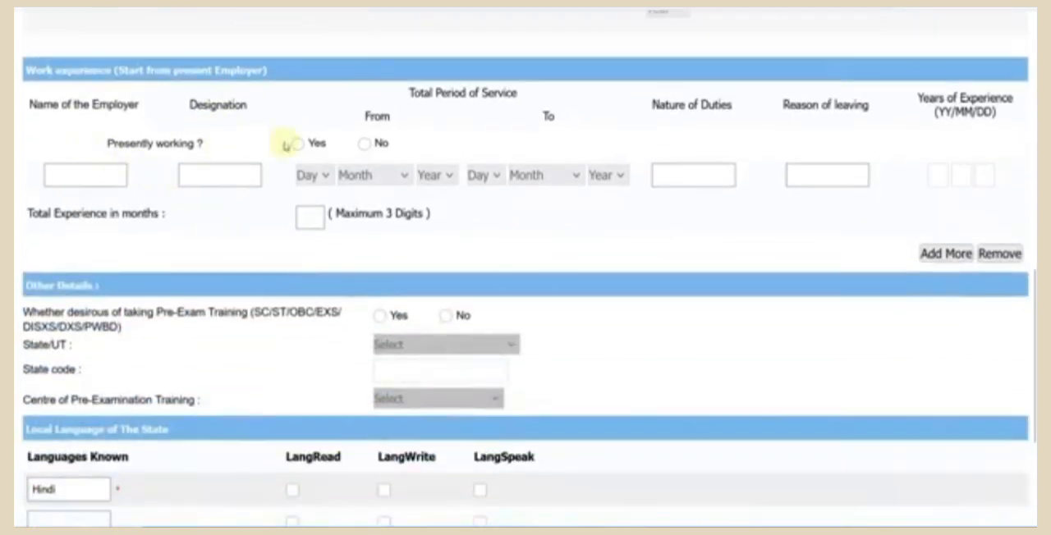
{"action": "left_click", "coordinate": [366, 143]}
- Opt for Pre-Exam Training in Rajasthan with Jaipur as the training centre
{"action": "scroll", "coordinate": [406, 179], "scroll_direction": "down", "scroll_amount": 1}
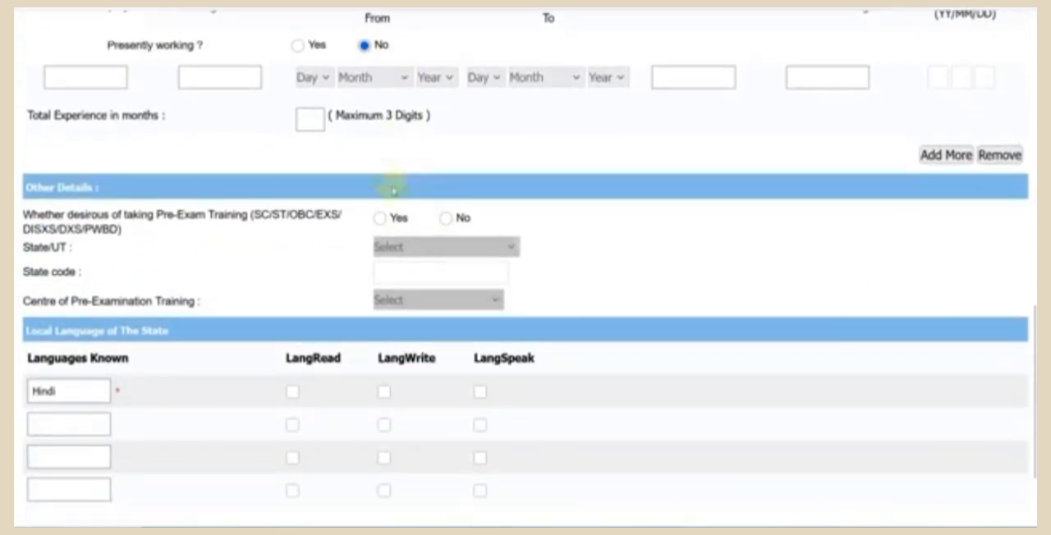
{"action": "left_click", "coordinate": [380, 219]}
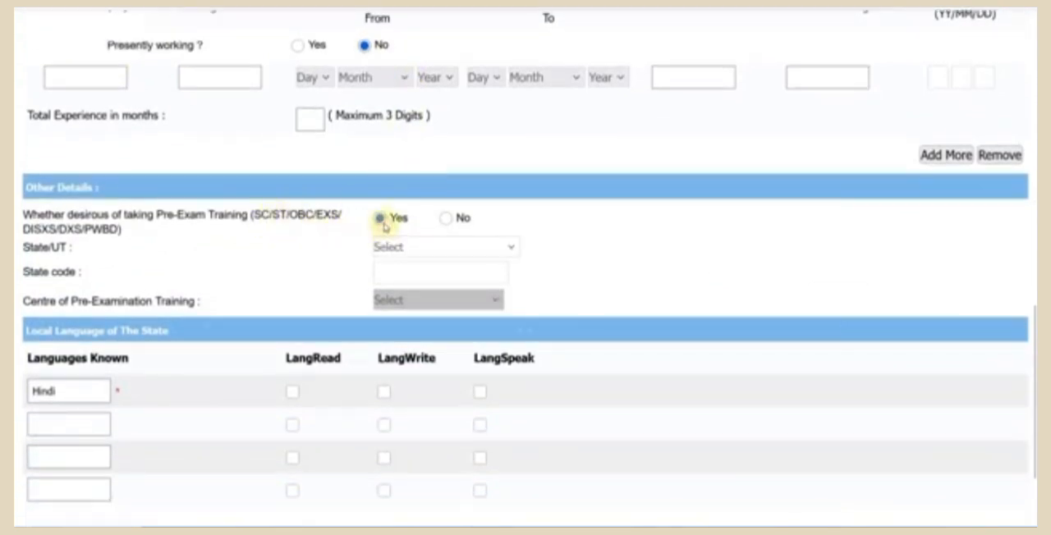
{"action": "left_click", "coordinate": [386, 246]}
{"action": "scroll", "coordinate": [423, 354], "scroll_direction": "down", "scroll_amount": 5}
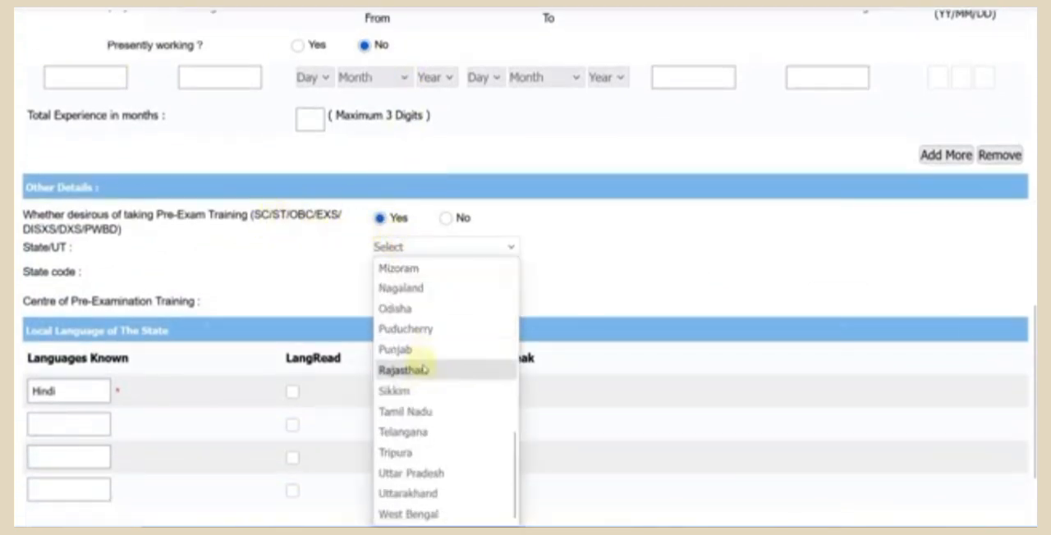
{"action": "left_click", "coordinate": [419, 370]}
{"action": "left_click", "coordinate": [418, 302]}
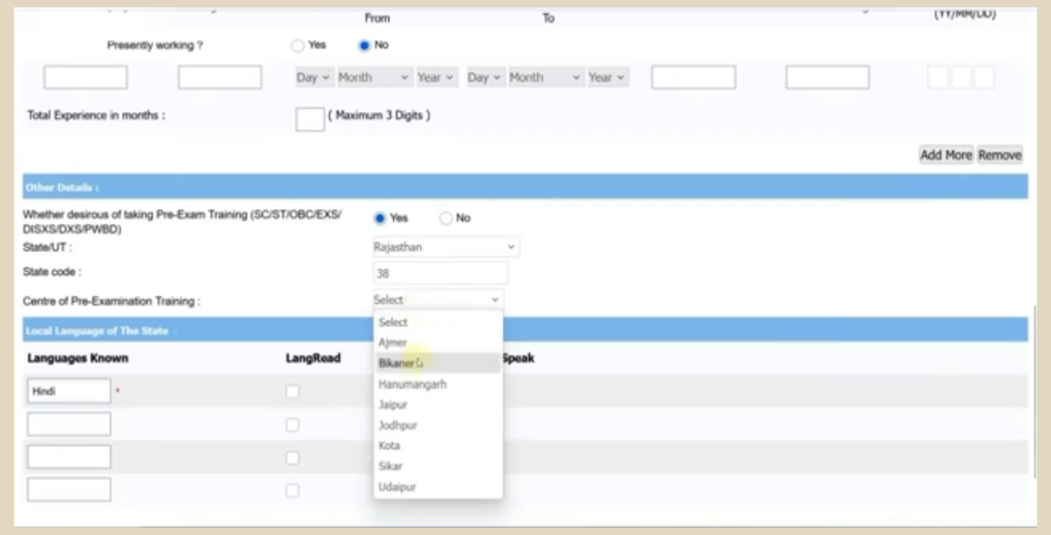
{"action": "left_click", "coordinate": [402, 405]}
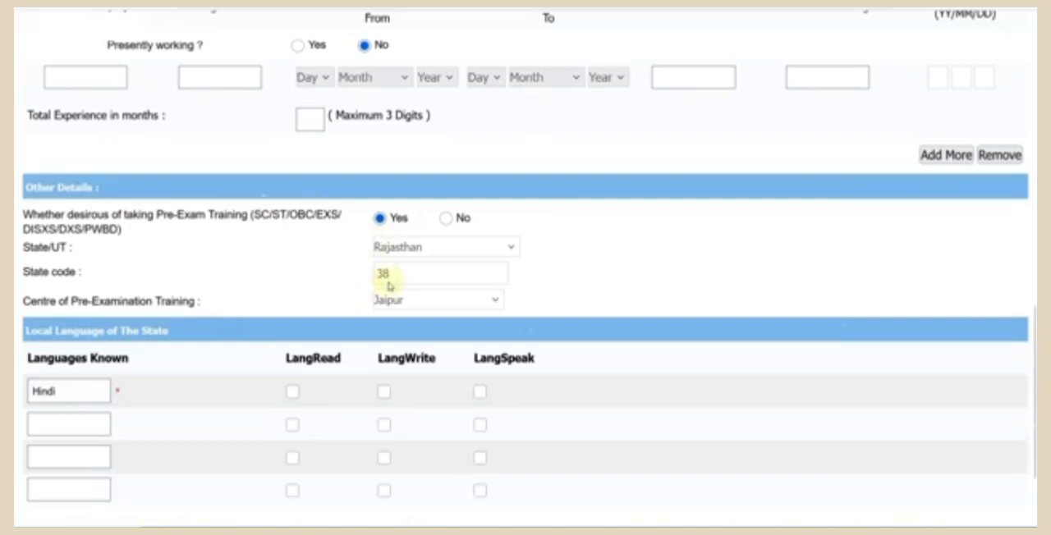
- Mark Hindi as a language read, written and spoken, and save the details to proceed to the preview
{"action": "scroll", "coordinate": [313, 321], "scroll_direction": "down", "scroll_amount": 2}
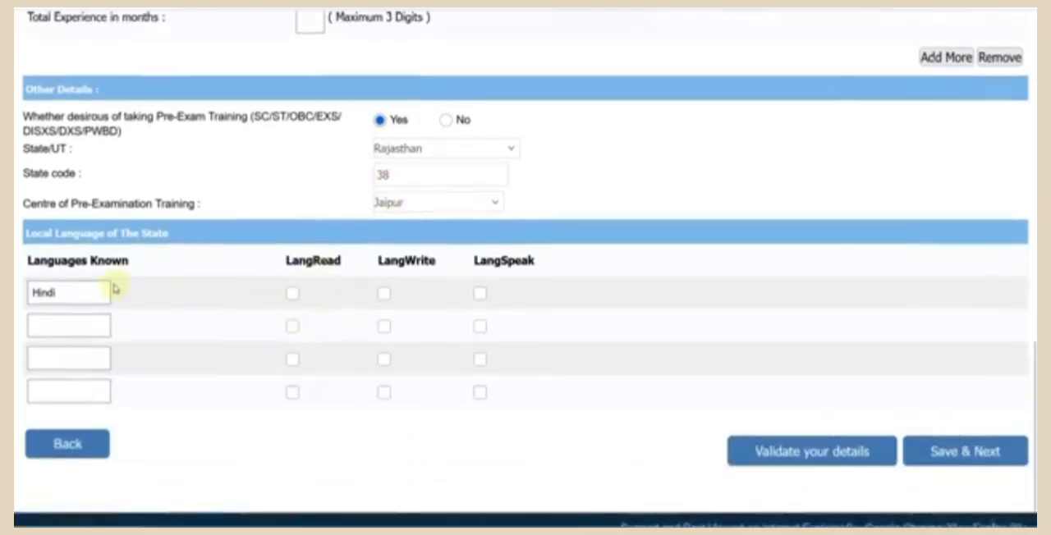
{"action": "left_click", "coordinate": [292, 294]}
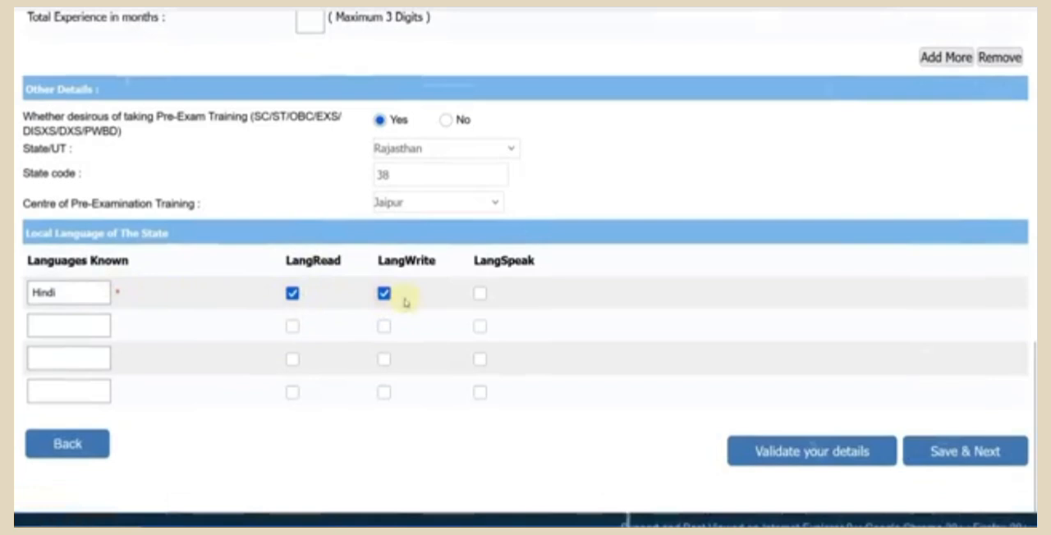
{"action": "left_click", "coordinate": [480, 294]}
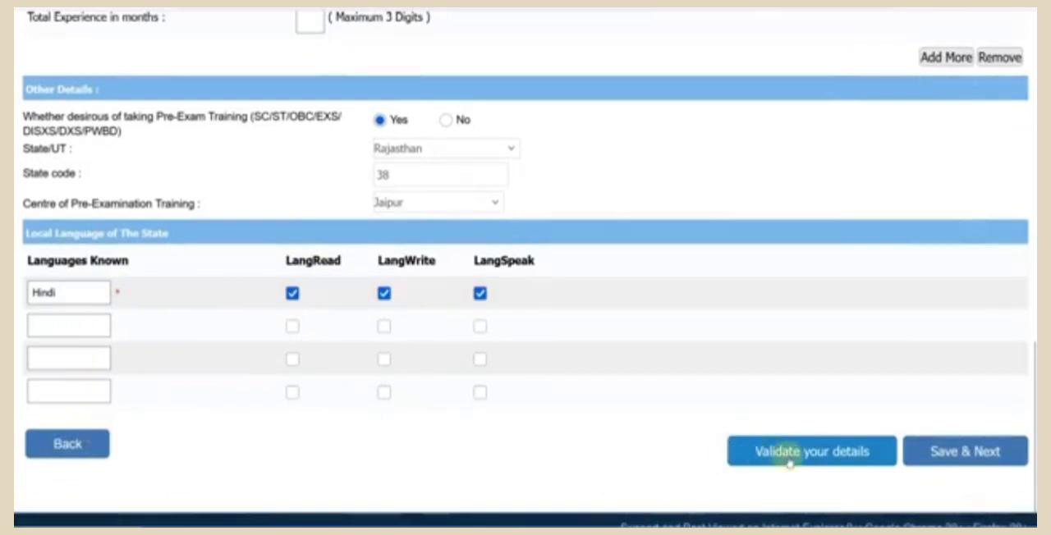
{"action": "left_click", "coordinate": [974, 465]}
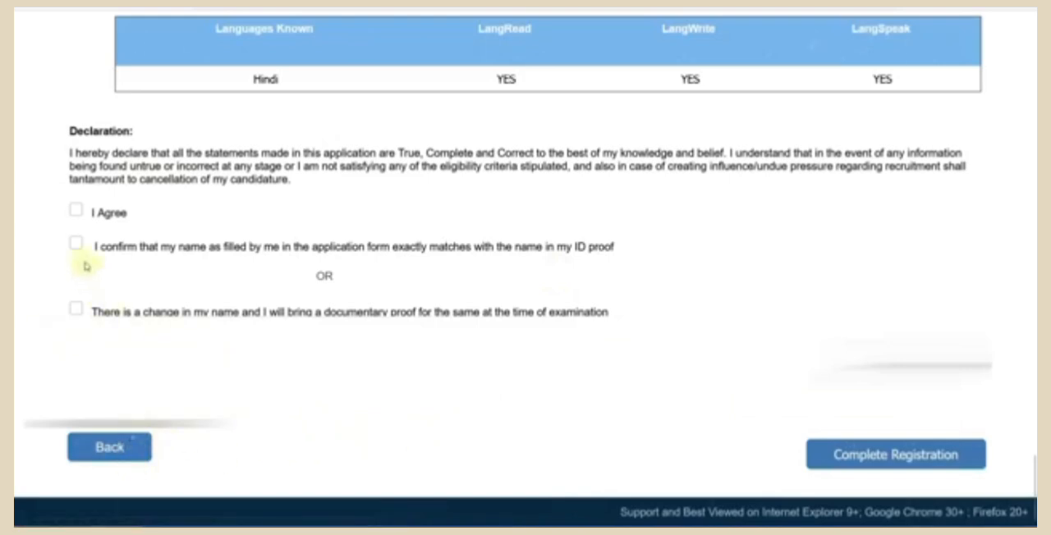
- Agree to the declaration, confirm that the name matches the ID proof, and complete the registration
{"action": "left_click", "coordinate": [75, 213]}
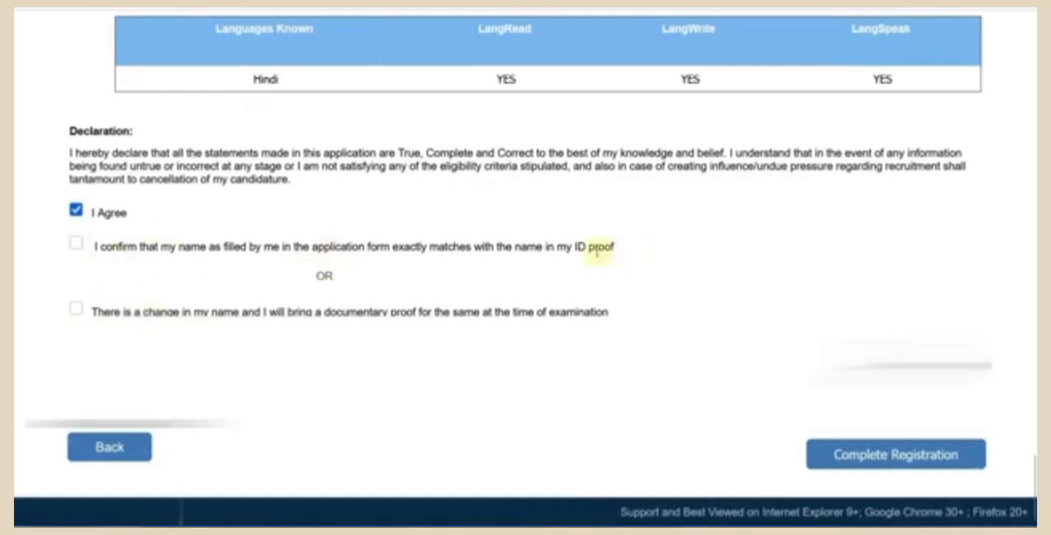
{"action": "left_click", "coordinate": [76, 245]}
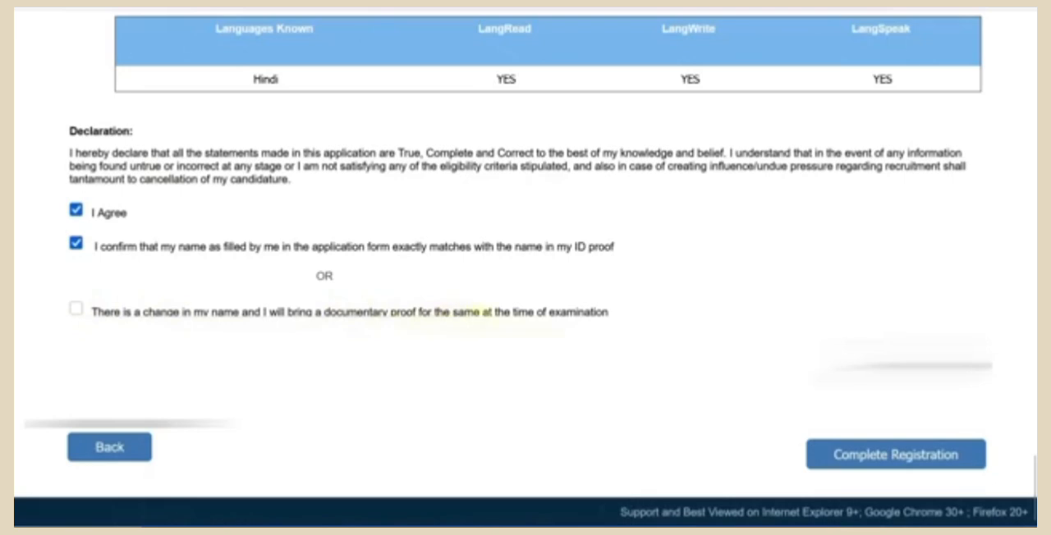
{"action": "left_click", "coordinate": [895, 456]}
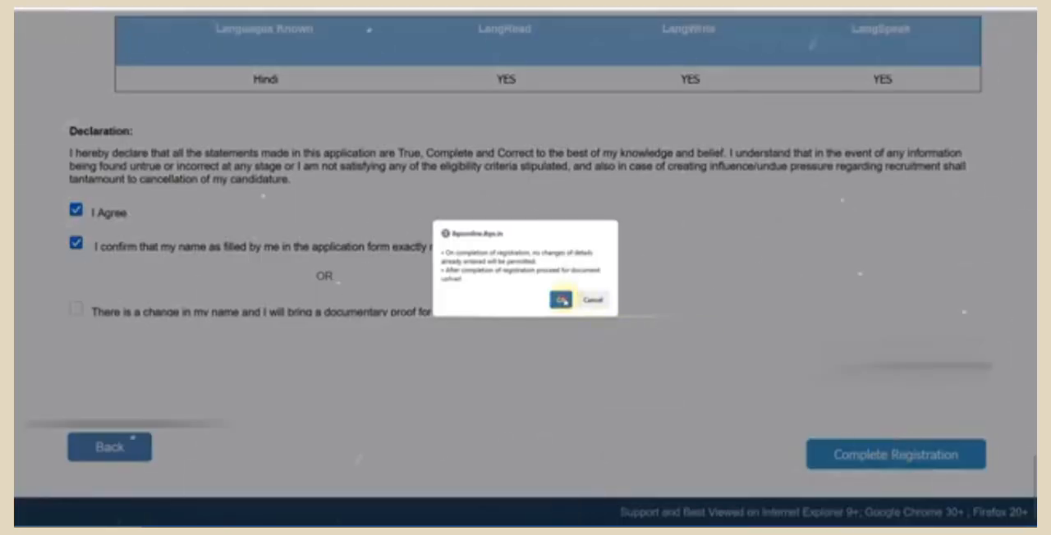
{"action": "left_click", "coordinate": [562, 297]}
{"action": "left_click", "coordinate": [562, 297]}
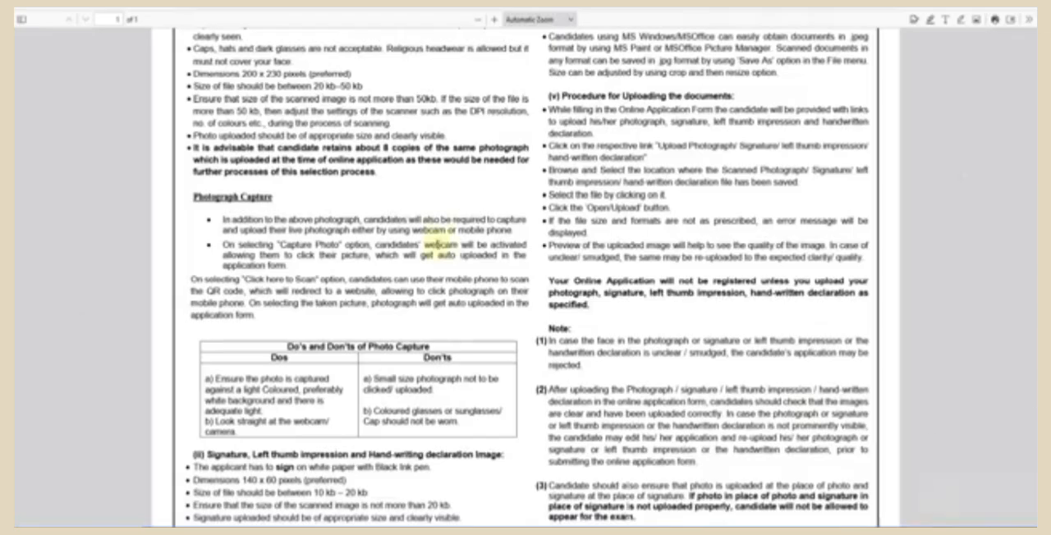
- Examine the document upload guidelines for the handwritten declaration text and the thumb impression and declaration image specifications
{"action": "scroll", "coordinate": [438, 249], "scroll_direction": "up", "scroll_amount": 5}
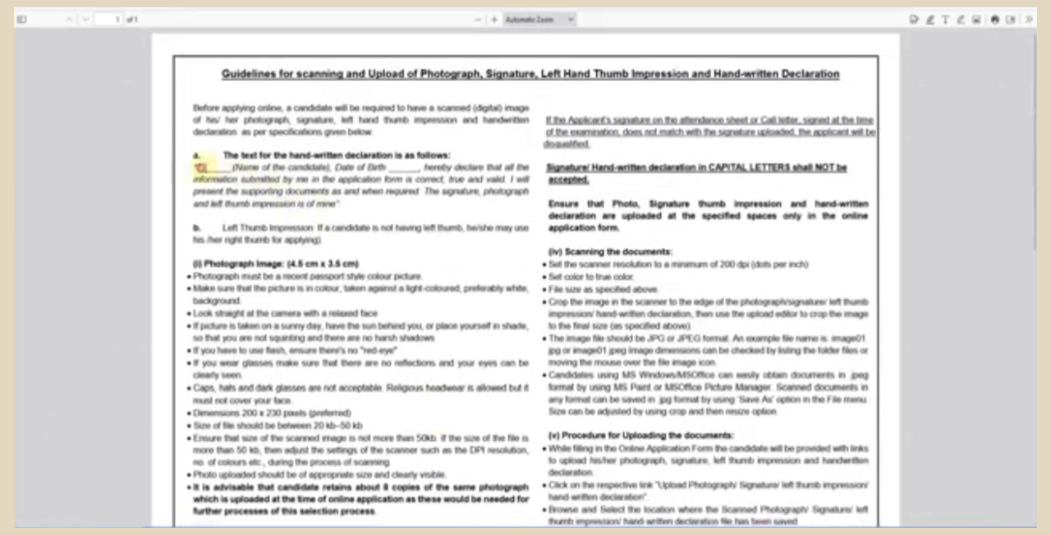
{"action": "left_click_drag", "start_coordinate": [201, 167], "coordinate": [407, 167]}
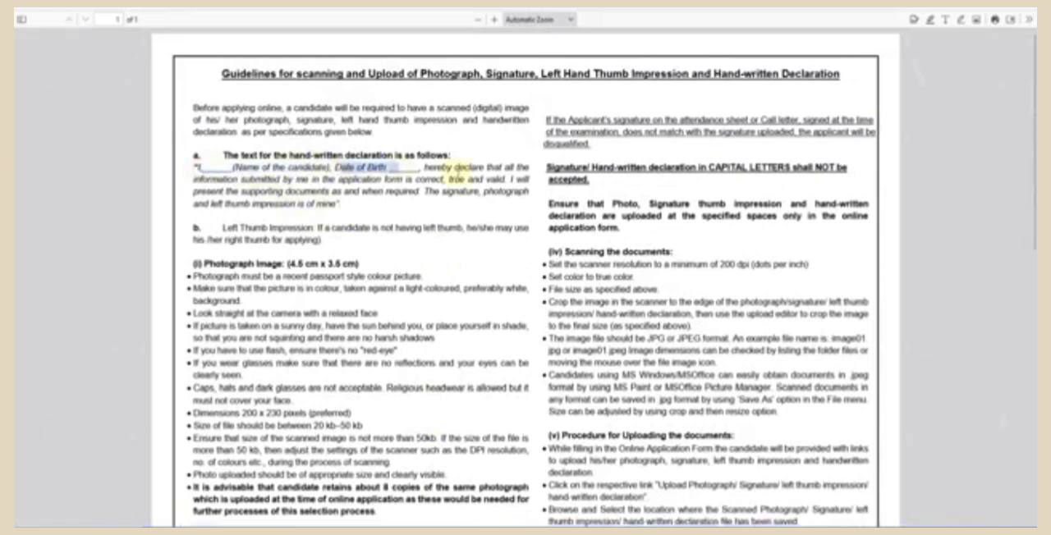
{"action": "left_click", "coordinate": [460, 168]}
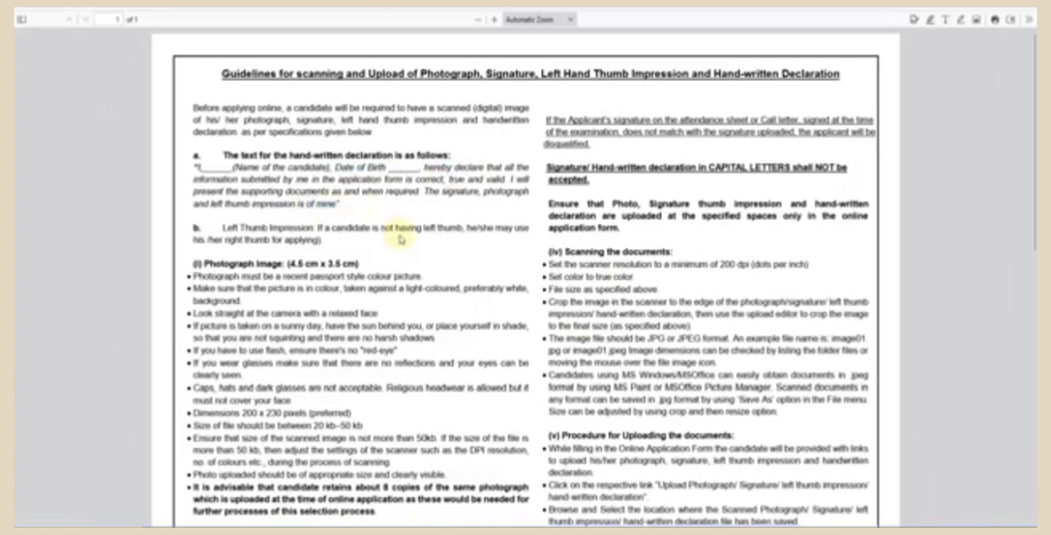
{"action": "scroll", "coordinate": [400, 239], "scroll_direction": "down", "scroll_amount": 6}
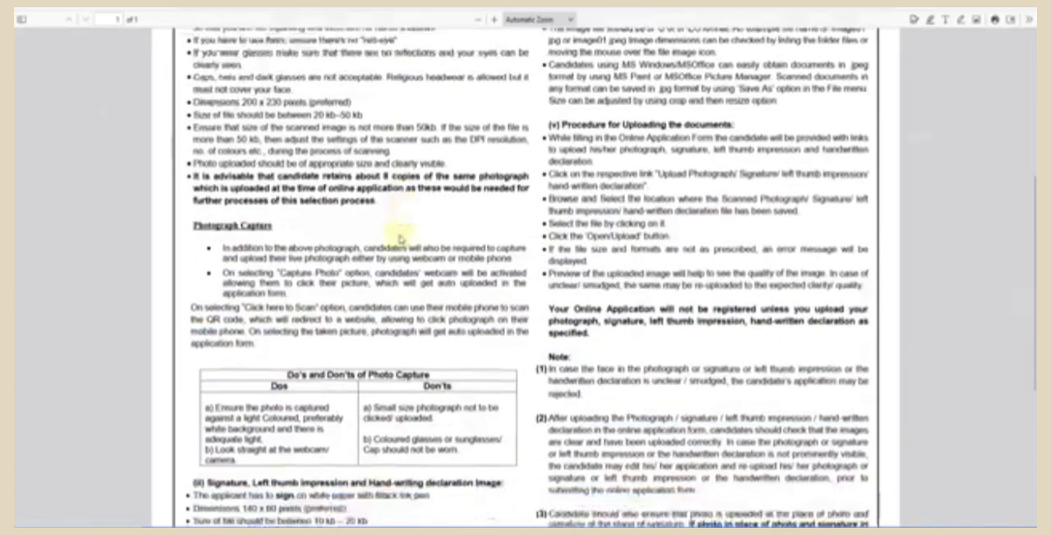
{"action": "scroll", "coordinate": [400, 239], "scroll_direction": "down", "scroll_amount": 1}
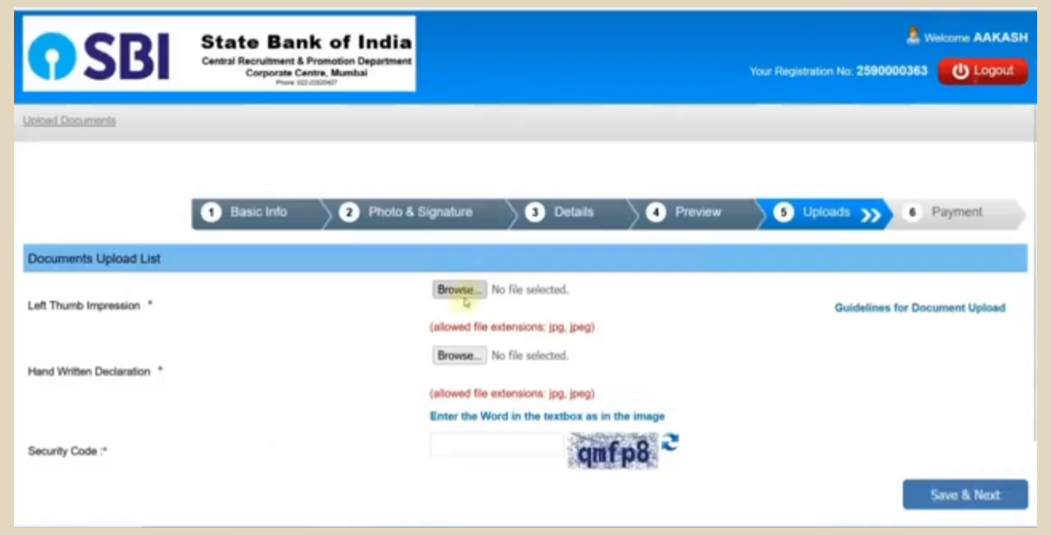
- Upload LEFT1.jpg as the left thumb impression and accept its preview
{"action": "left_click", "coordinate": [458, 290]}
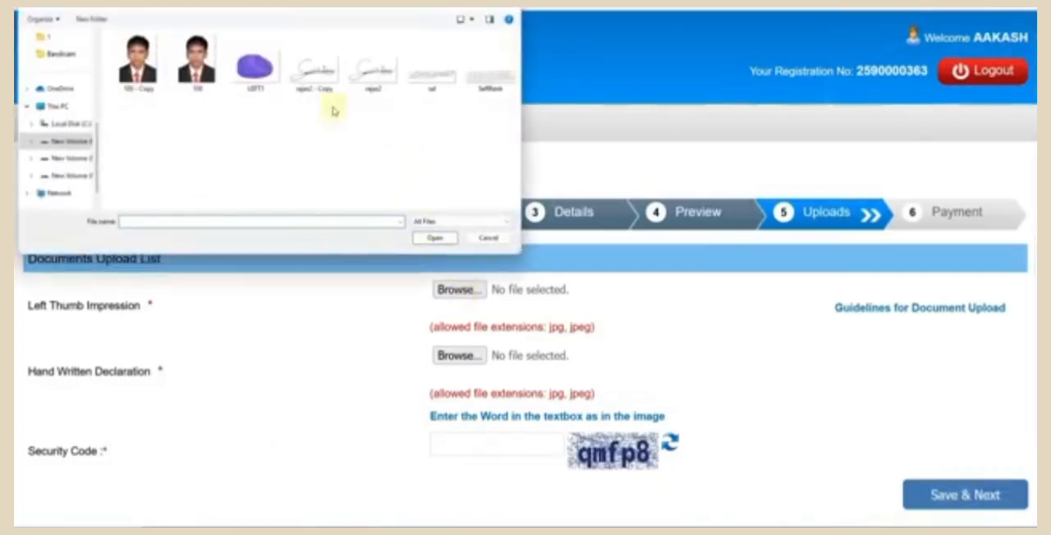
{"action": "left_click", "coordinate": [278, 76]}
{"action": "double_click", "coordinate": [278, 76]}
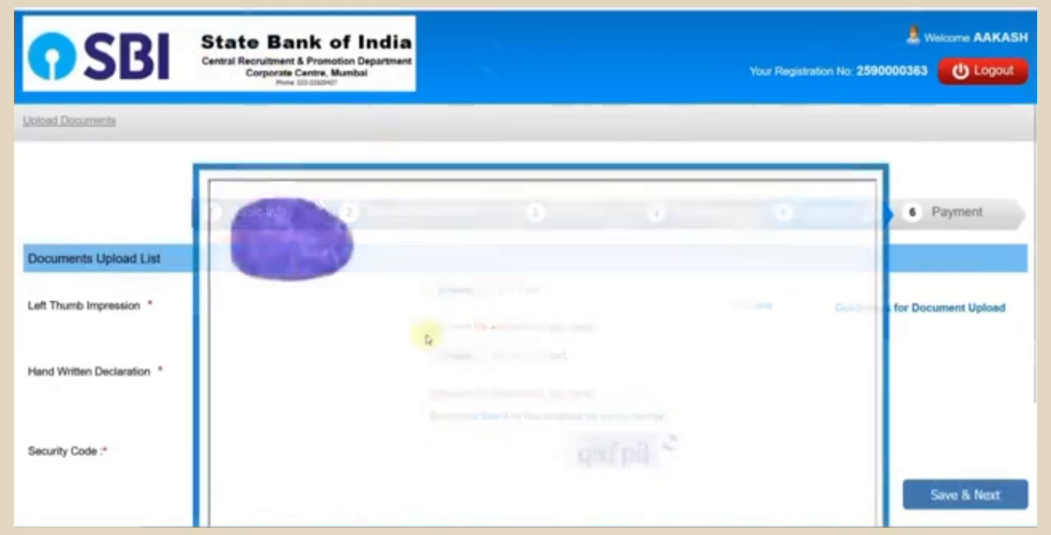
{"action": "scroll", "coordinate": [443, 316], "scroll_direction": "down", "scroll_amount": 3}
{"action": "left_click", "coordinate": [499, 486]}
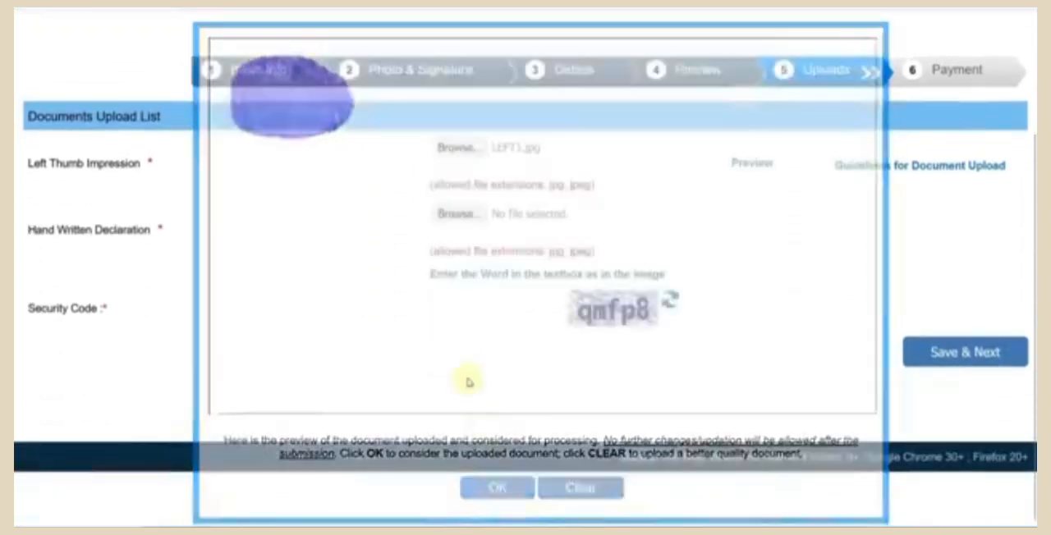
- Upload SelfBank.jpg as the handwritten declaration and accept its preview
{"action": "left_click", "coordinate": [460, 269]}
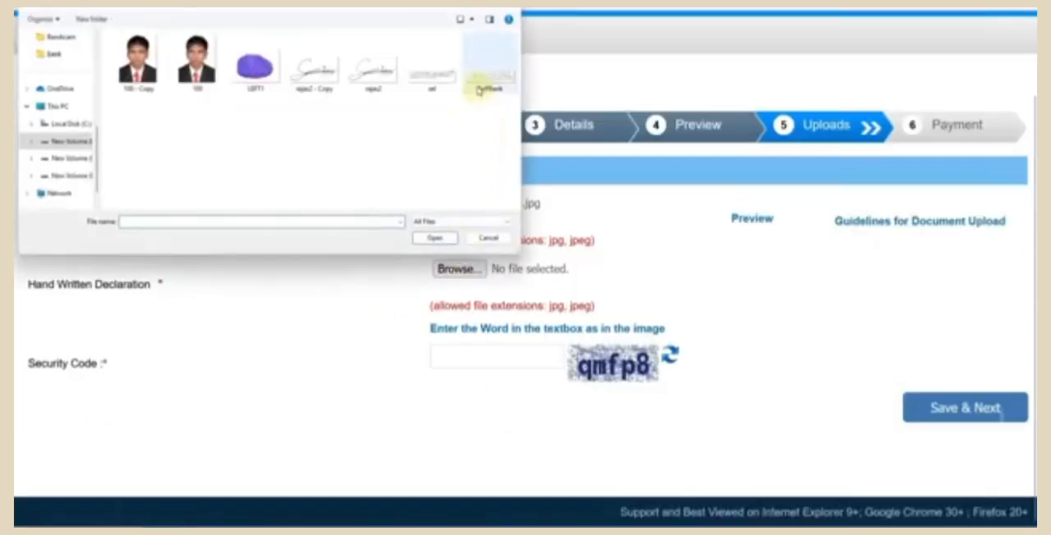
{"action": "left_click", "coordinate": [481, 86]}
{"action": "double_click", "coordinate": [480, 87]}
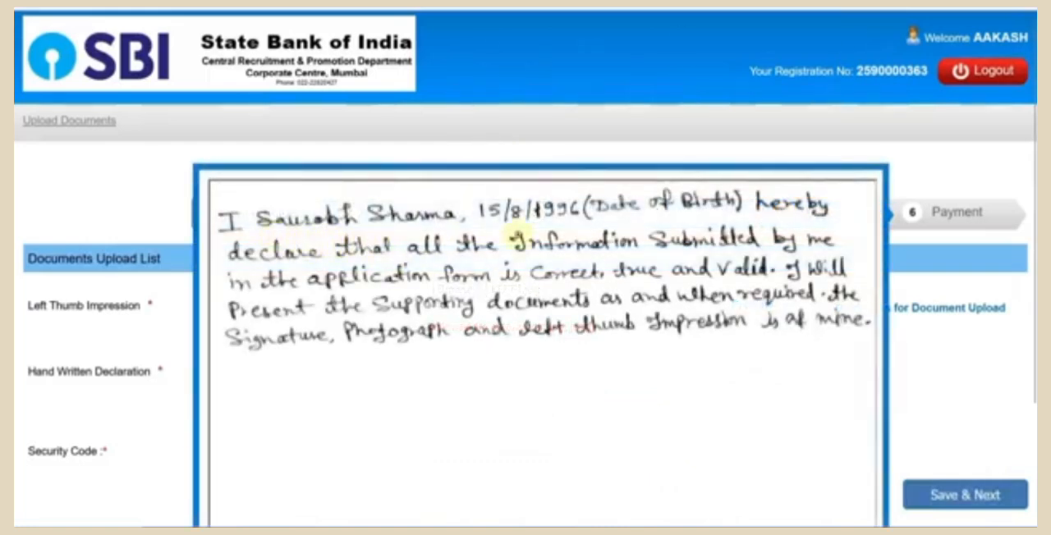
{"action": "scroll", "coordinate": [602, 411], "scroll_direction": "down", "scroll_amount": 2}
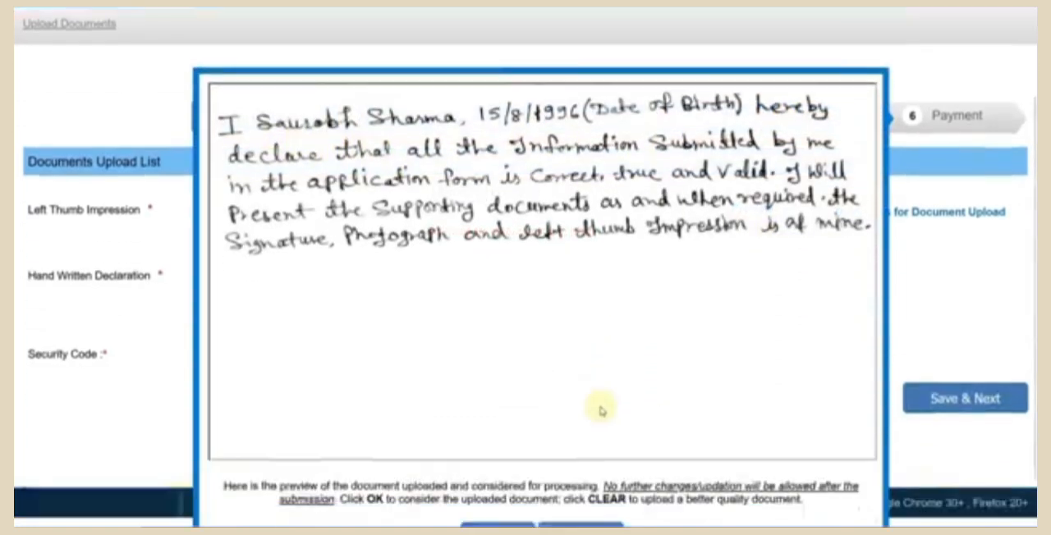
{"action": "scroll", "coordinate": [601, 411], "scroll_direction": "down", "scroll_amount": 1}
{"action": "left_click", "coordinate": [521, 485]}
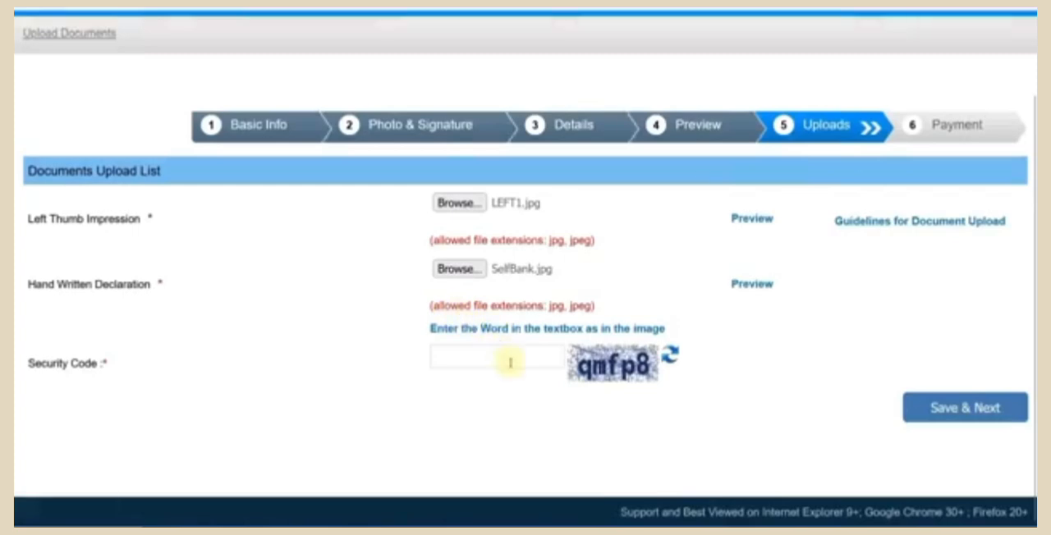
- Enter the security code shown in the image and save the uploaded documents to proceed to payment
{"action": "left_click", "coordinate": [510, 362]}
{"action": "type", "text": "q"}
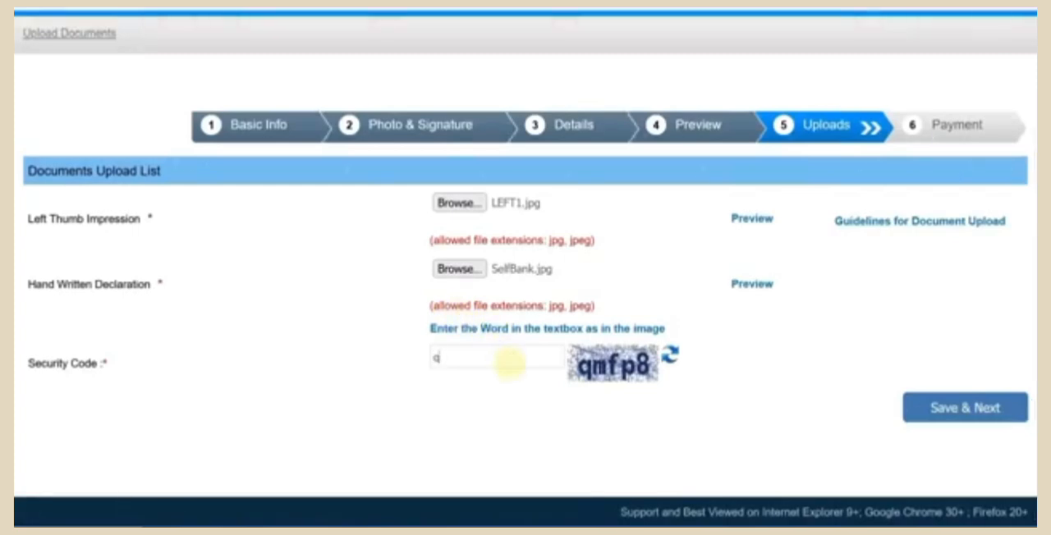
{"action": "type", "text": "mfp8"}
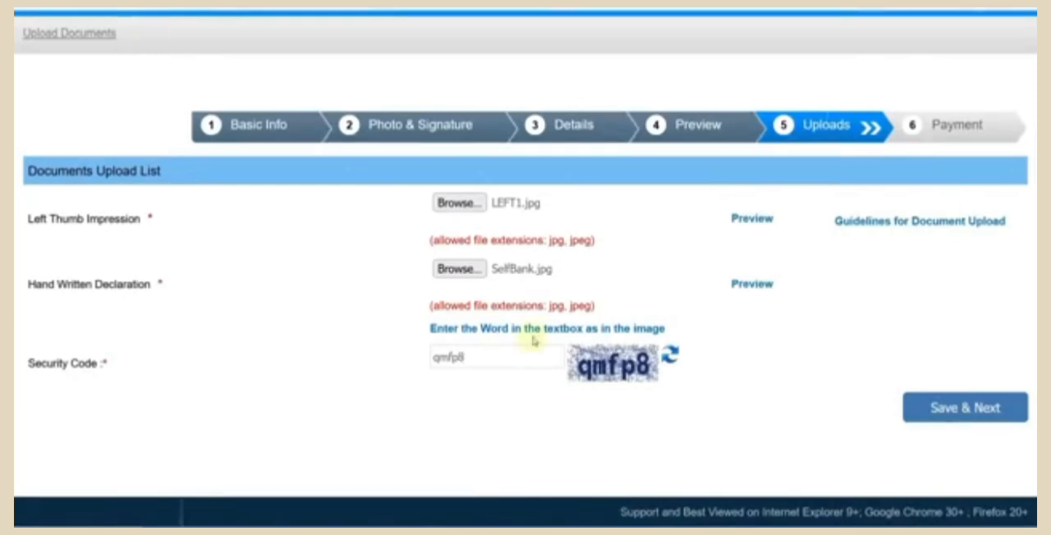
{"action": "left_click", "coordinate": [944, 411]}
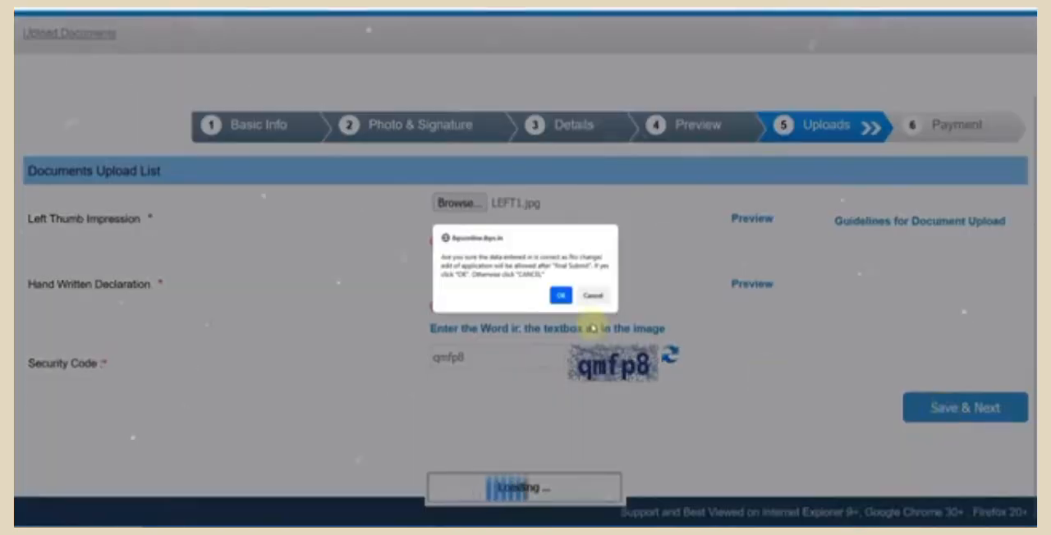